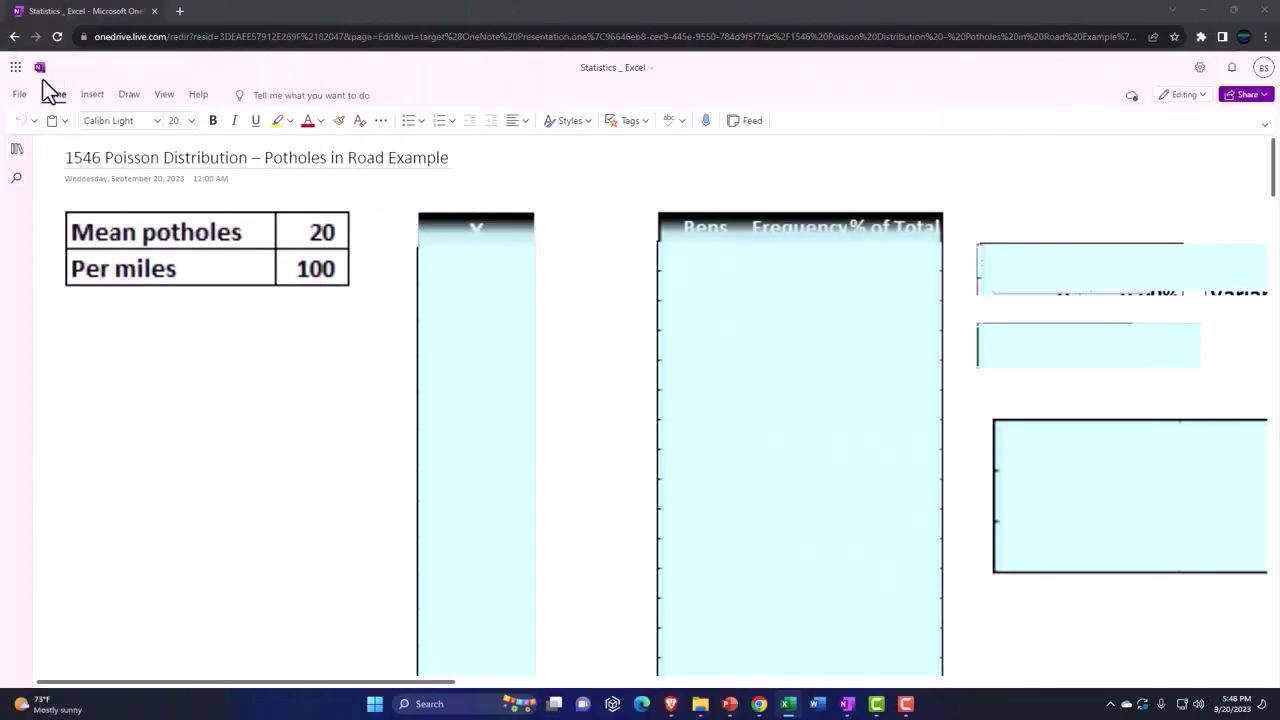
- Open the OneNote and Excel Transcript section at its 1000 Introduction page
click(18, 152)
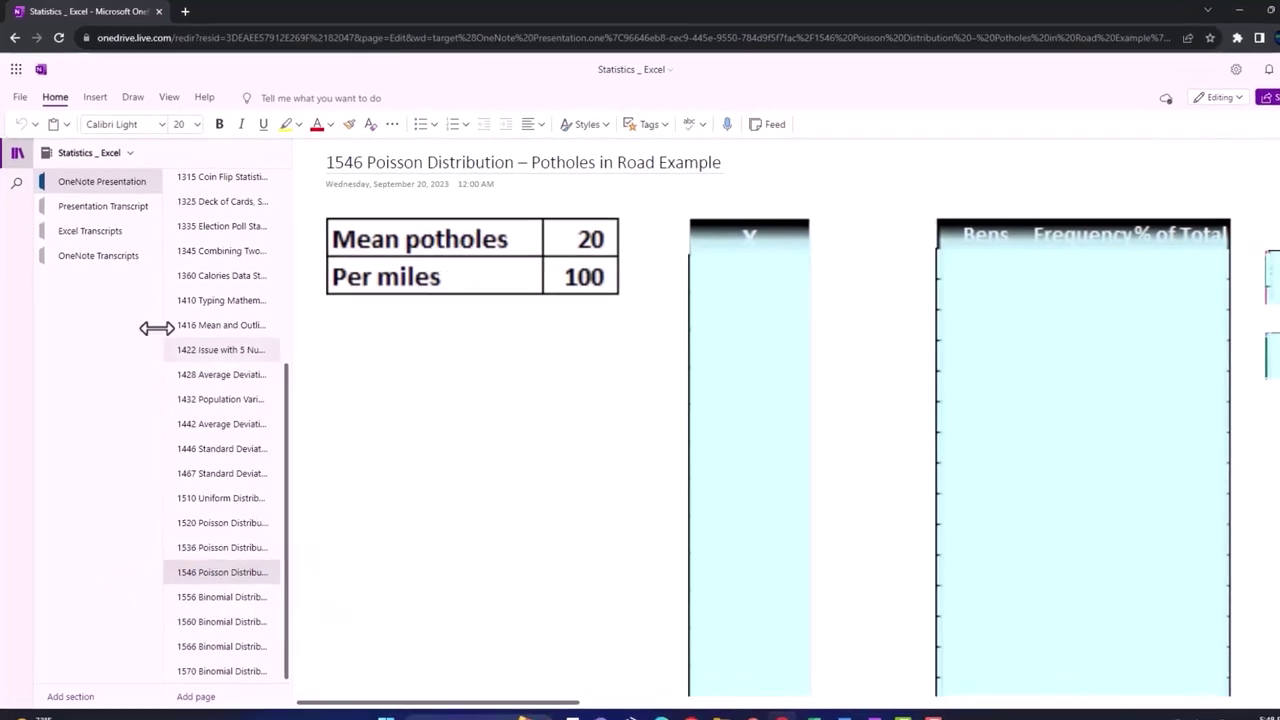
click(100, 200)
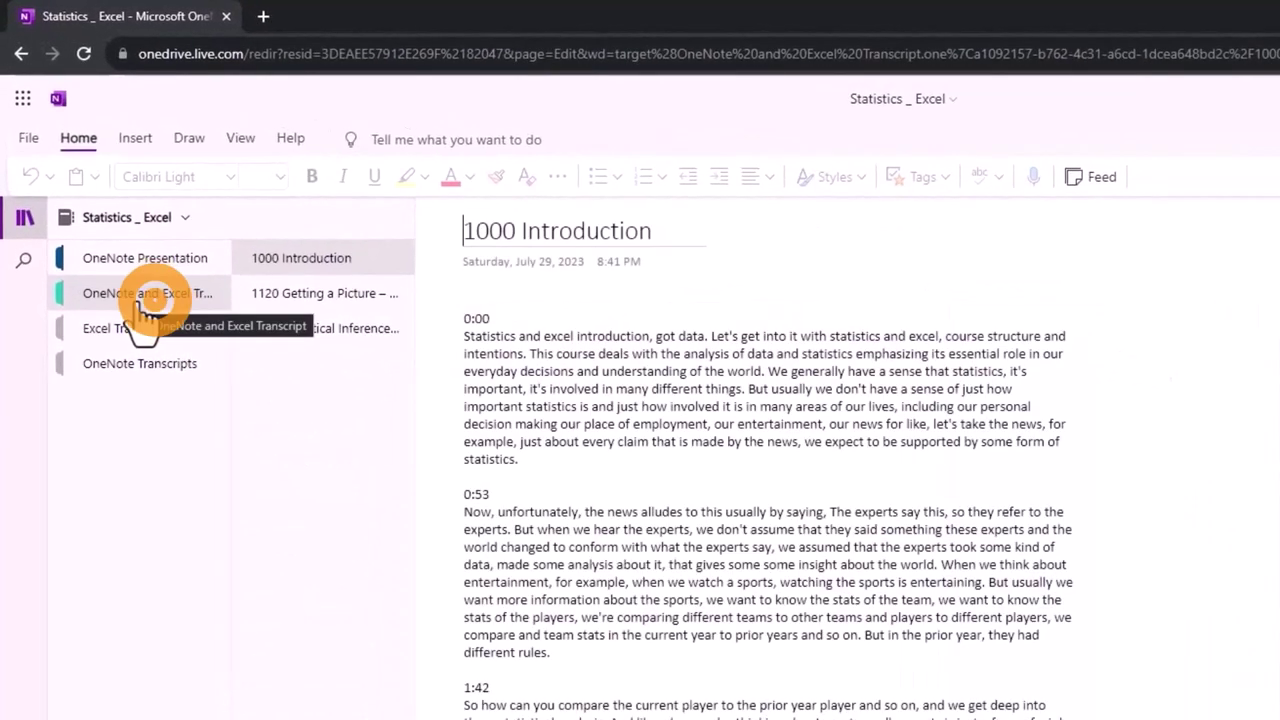
- Read the transcript in Immersive Reader with document translation into Spanish (Mexico)
click(238, 142)
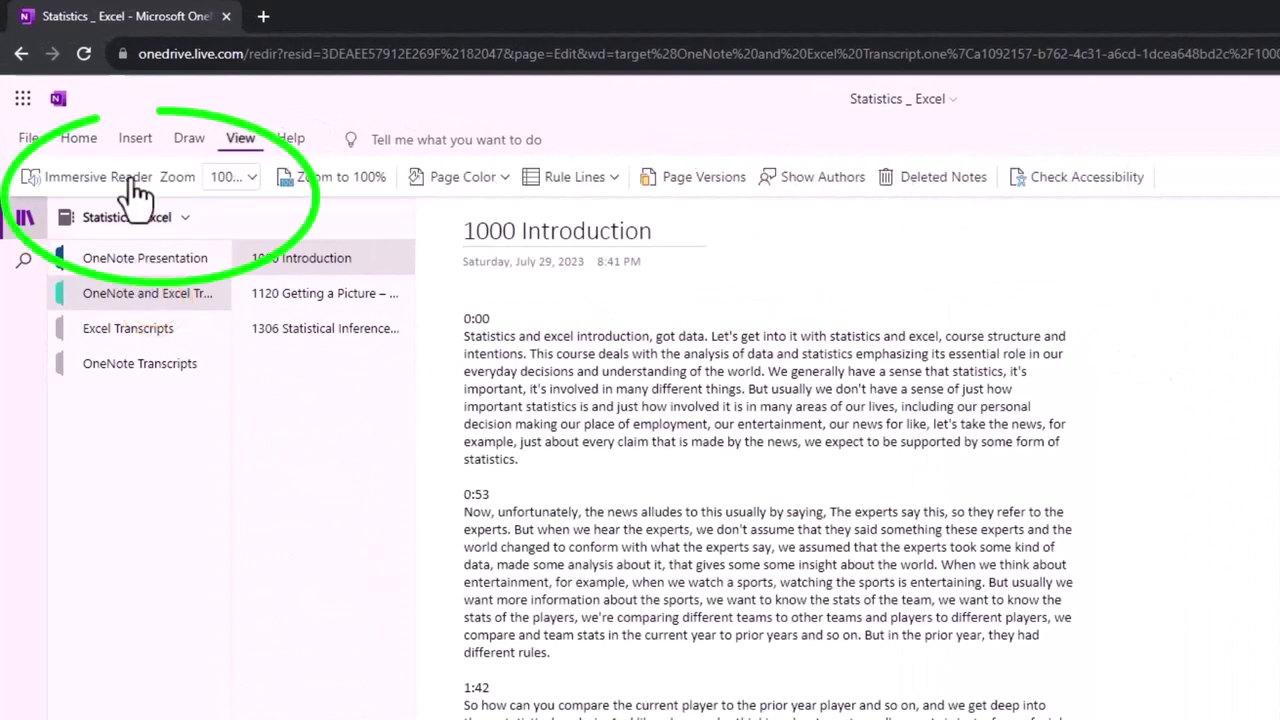
click(50, 177)
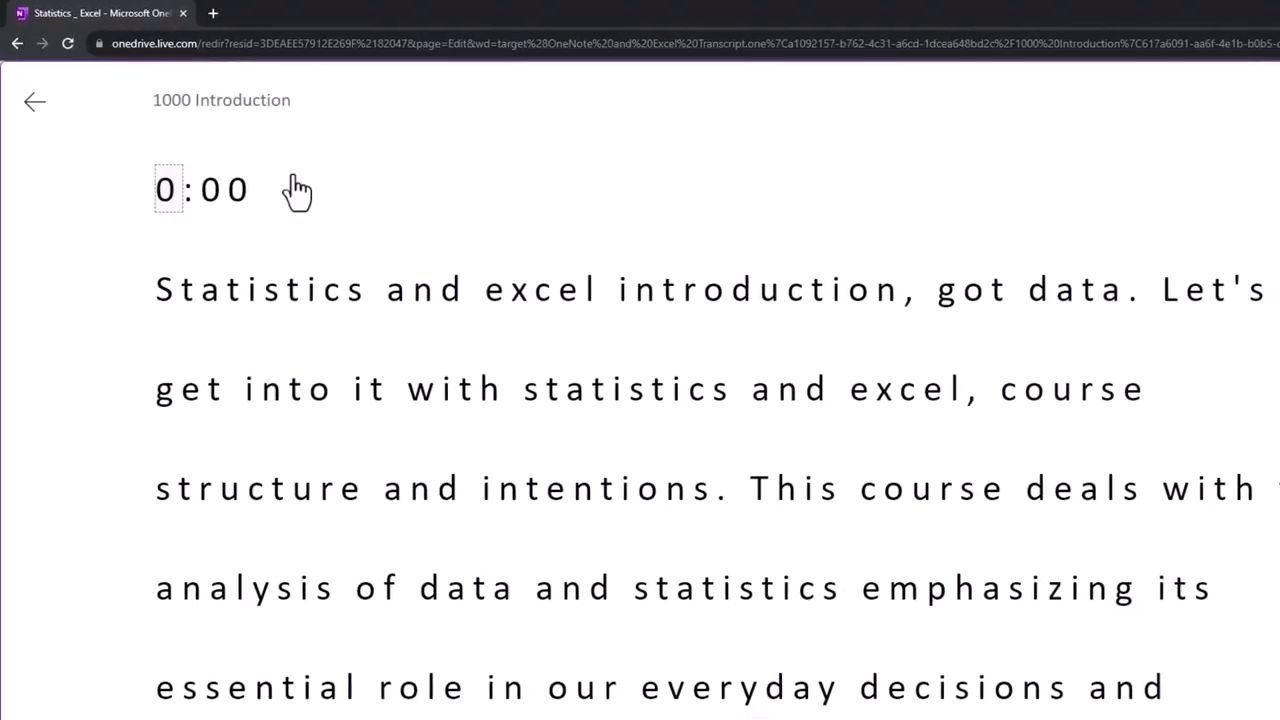
click(1231, 88)
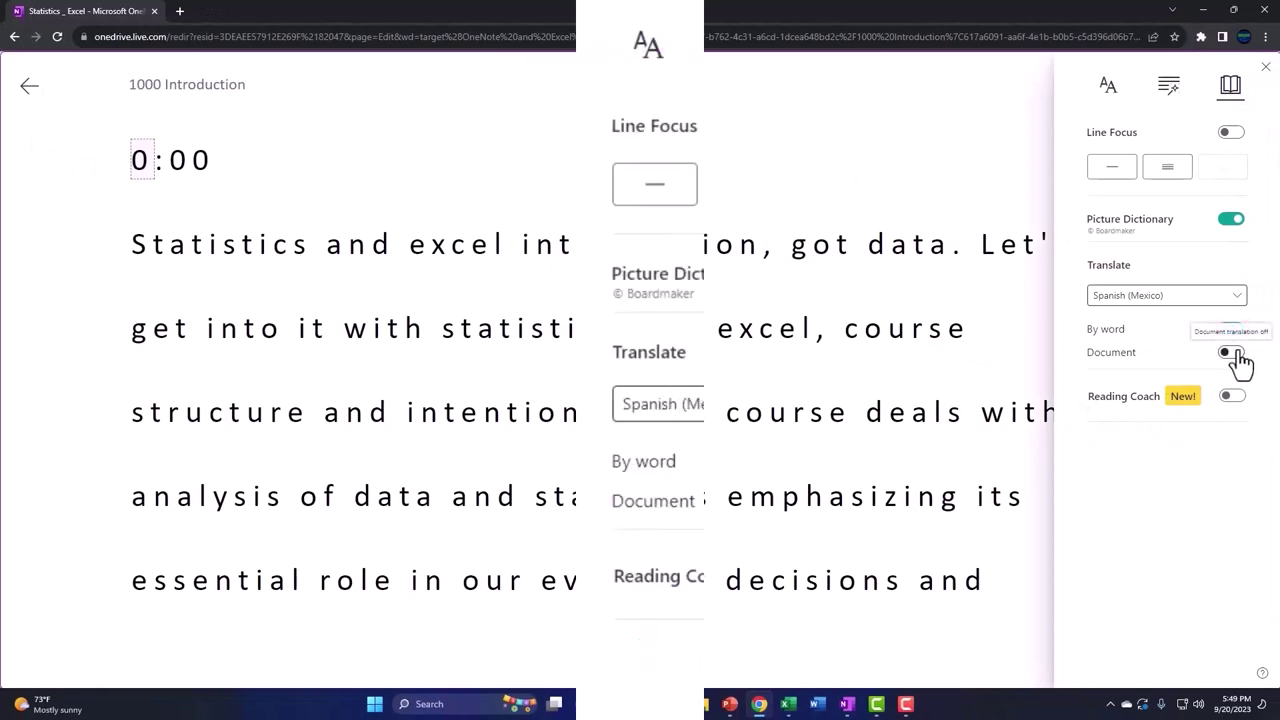
click(1233, 354)
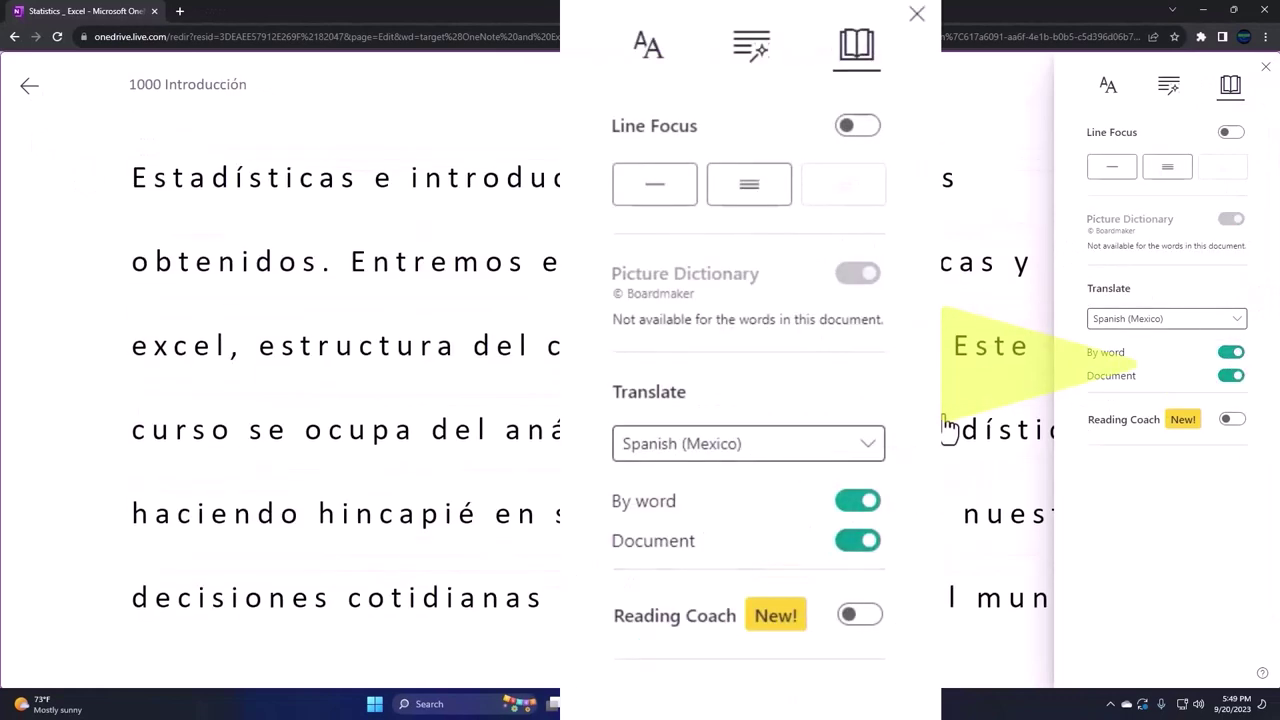
scroll(948, 428, down, 4)
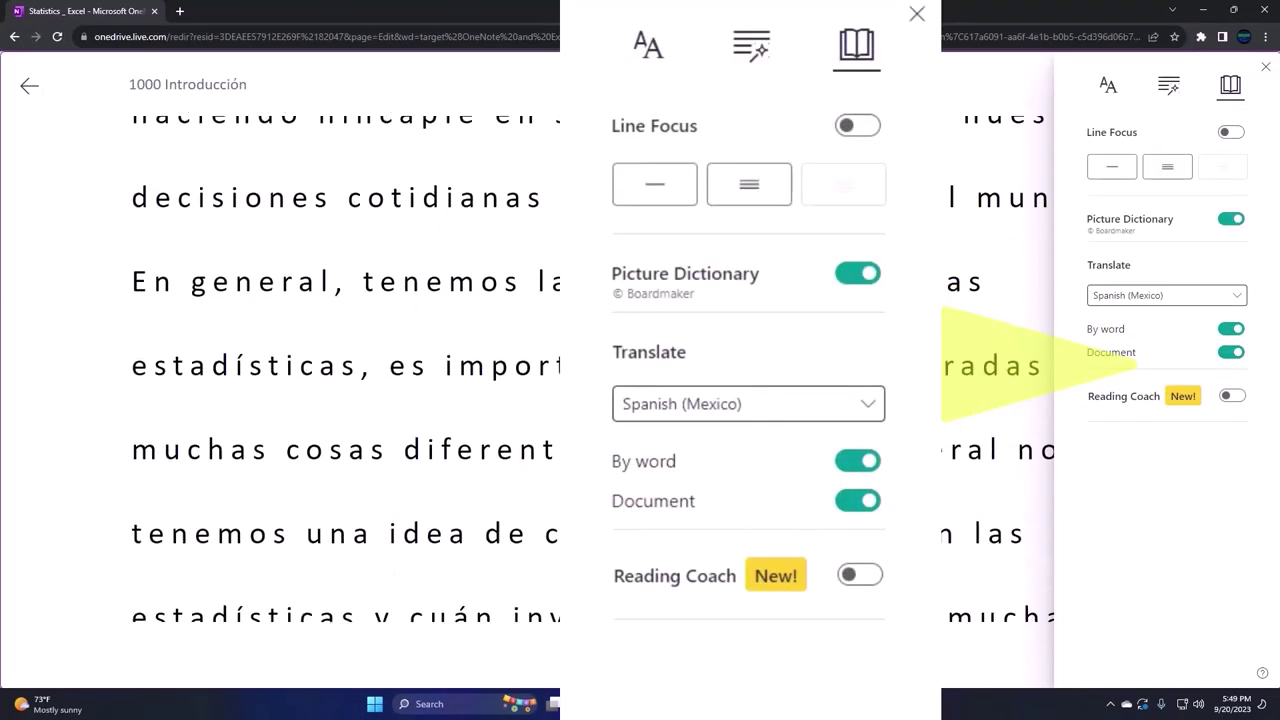
scroll(820, 560, down, 5)
scroll(820, 560, down, 4)
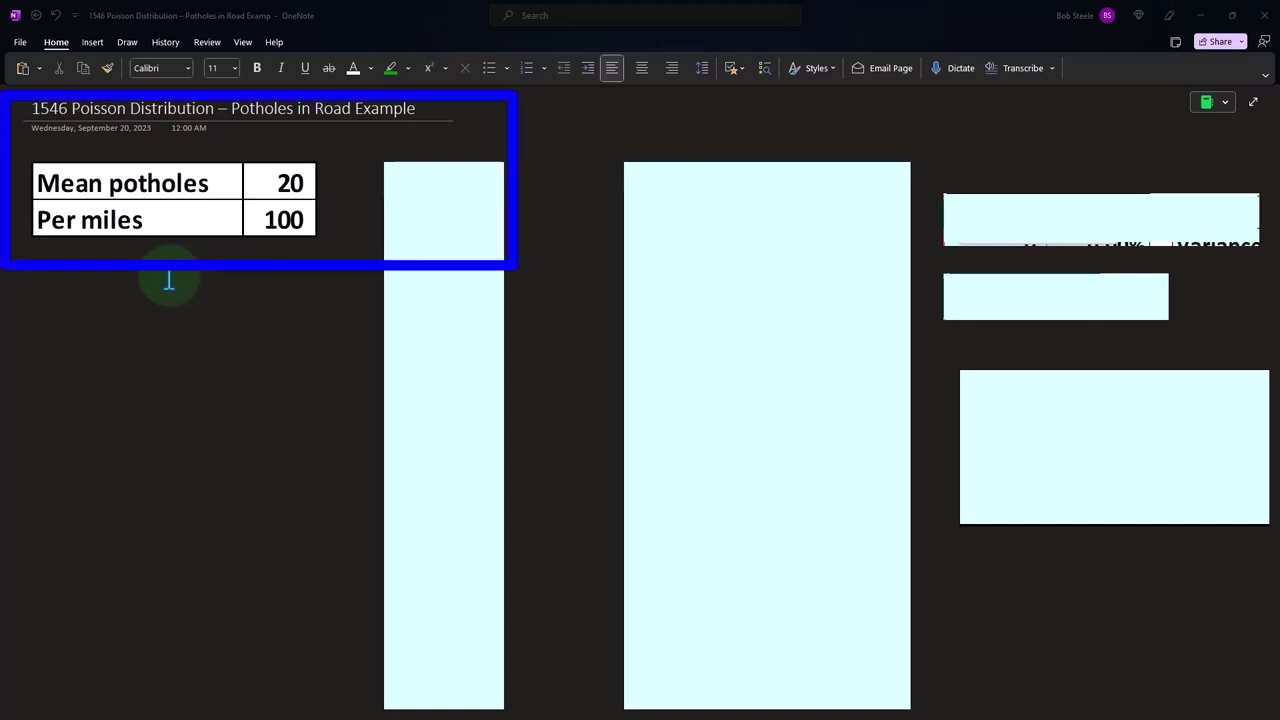
- Select the tall light-blue rectangle covering the X column
click(444, 175)
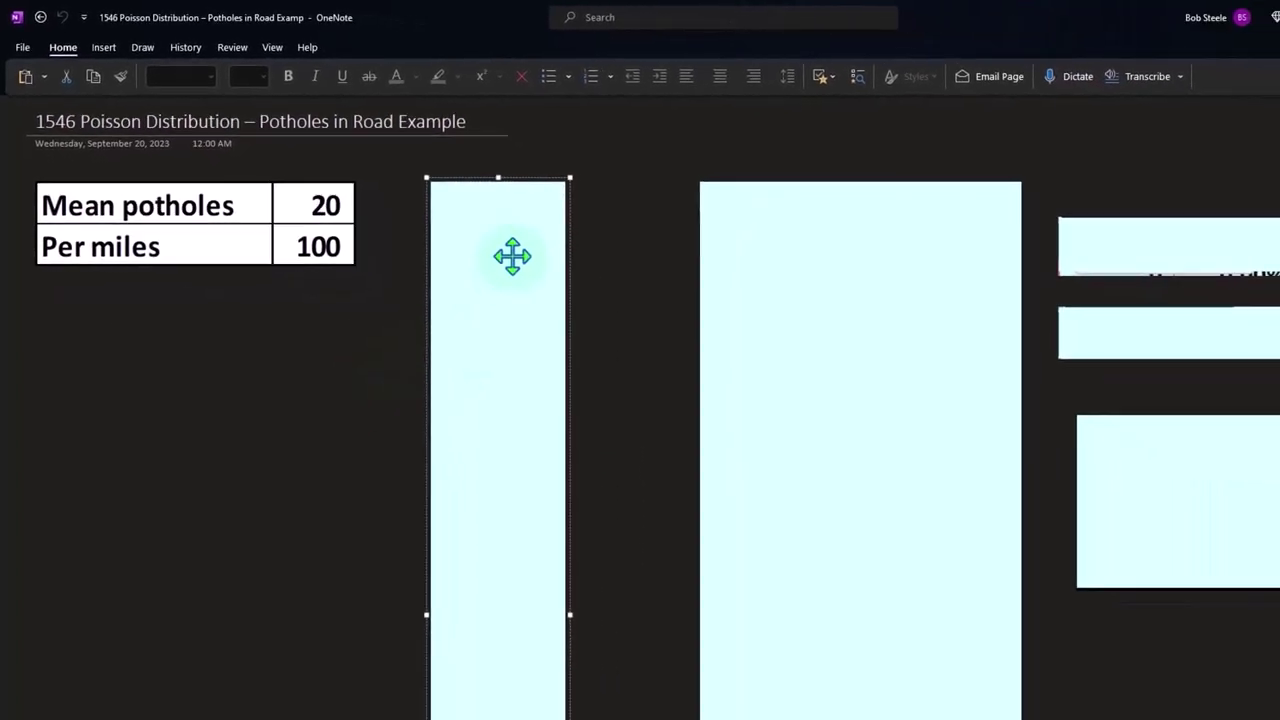
- Resize the cover downward to reveal the X header and the values 18 and 26
drag(500, 181, 499, 276)
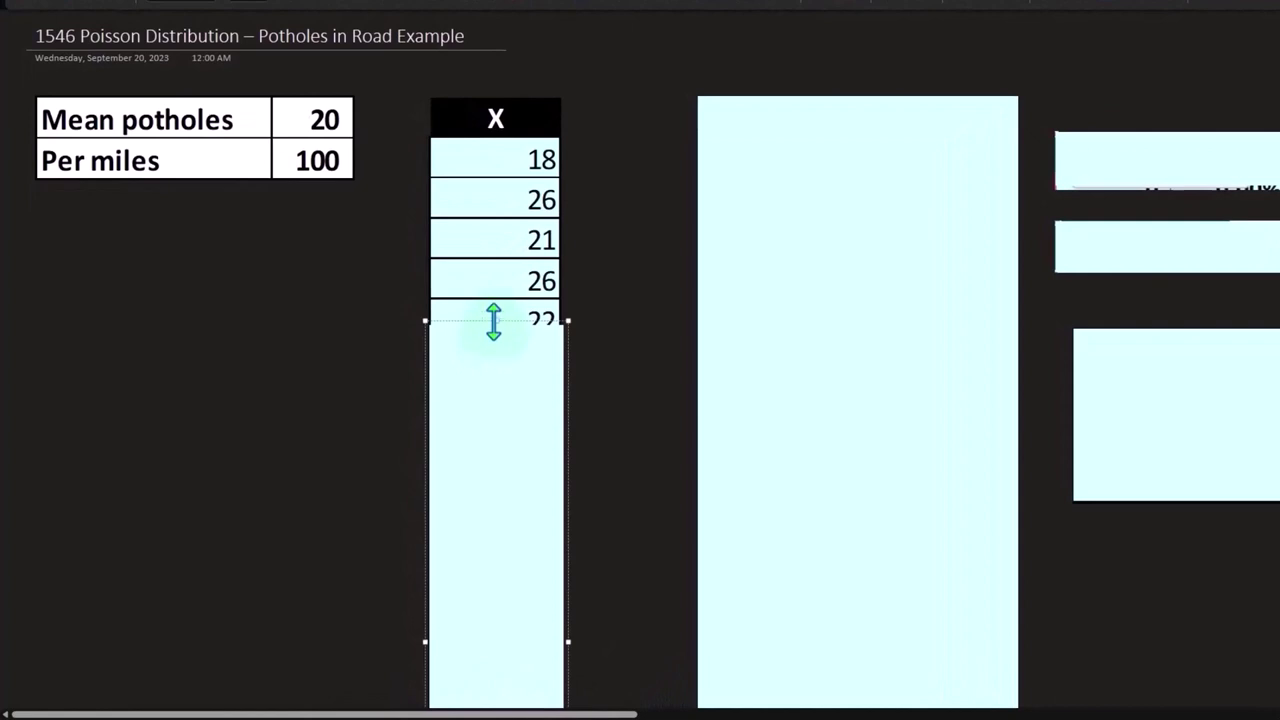
drag(493, 321, 487, 184)
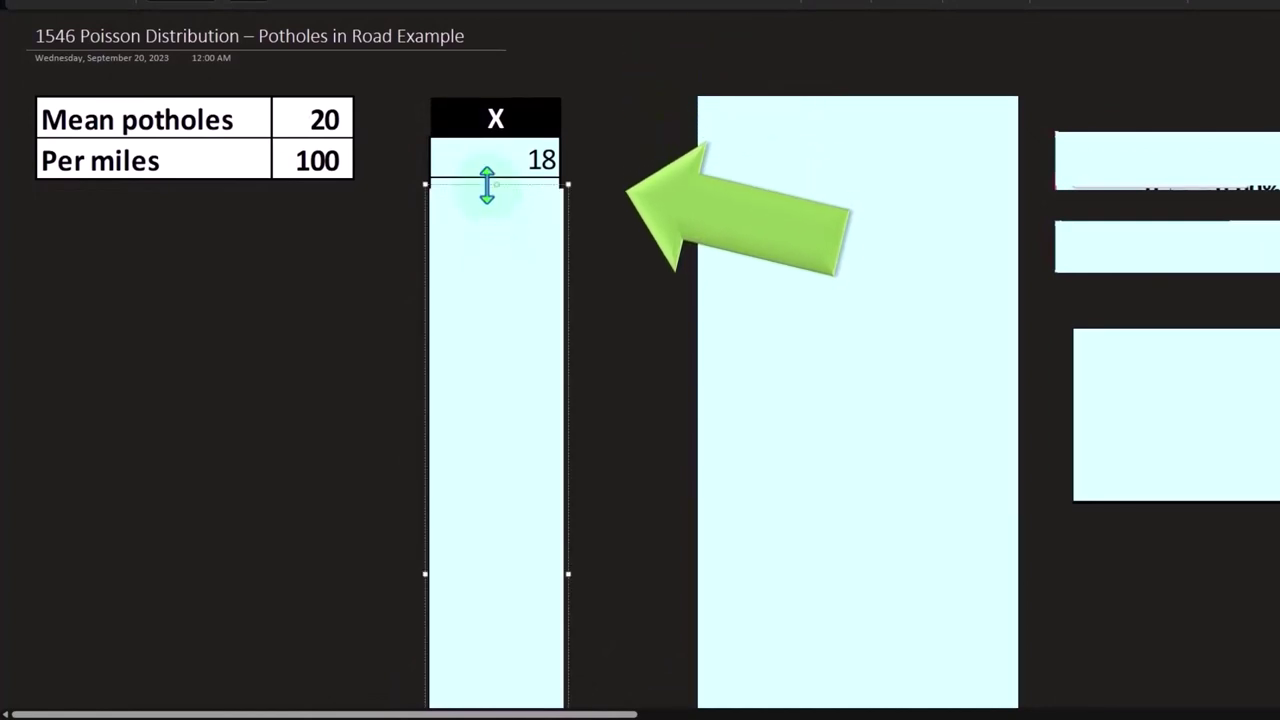
drag(487, 185, 484, 298)
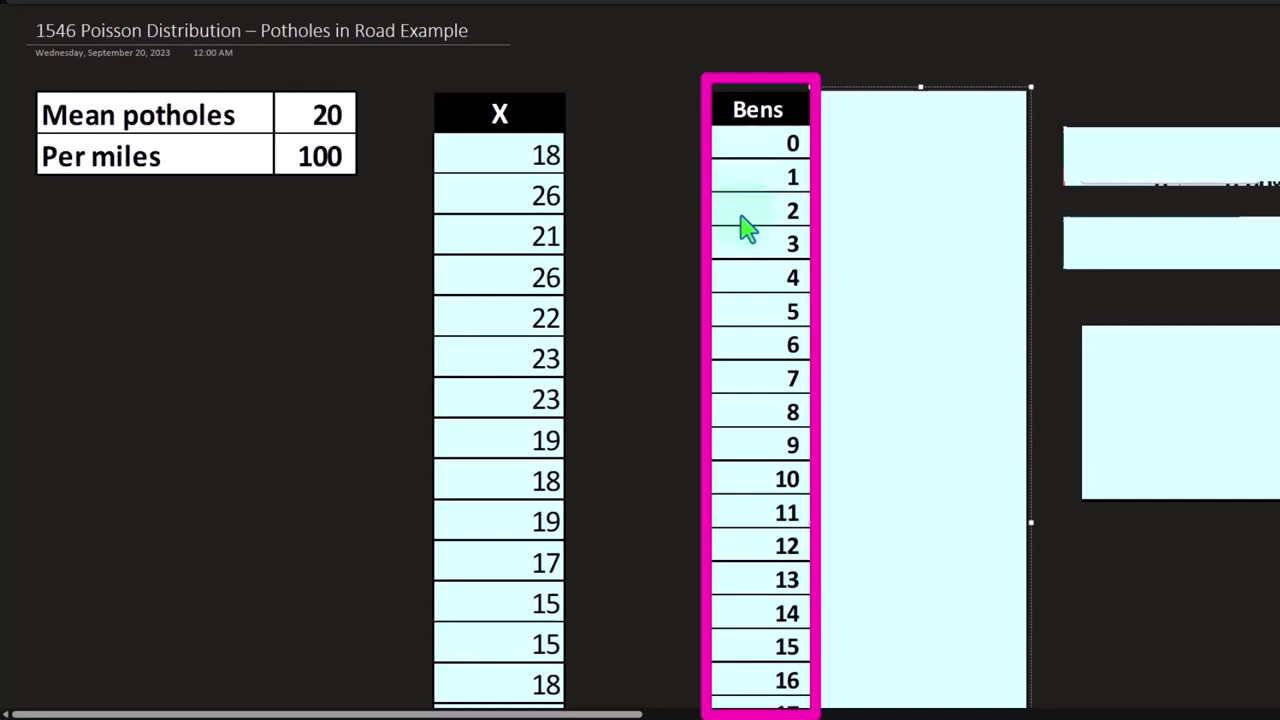
- Reveal the Frequency column beside Bens and delete the cover over =FREQUENCY(D2:D501,F2:F101)
drag(808, 527, 912, 530)
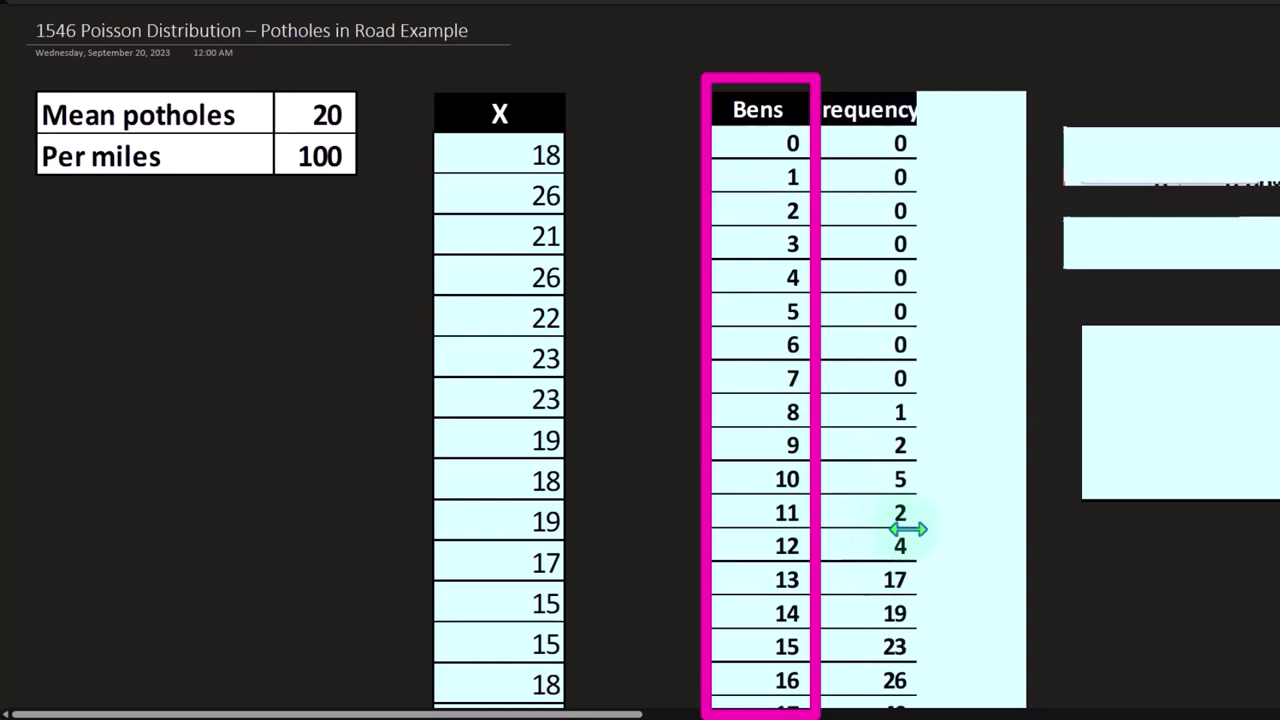
scroll(1000, 300, right, 5)
click(975, 162)
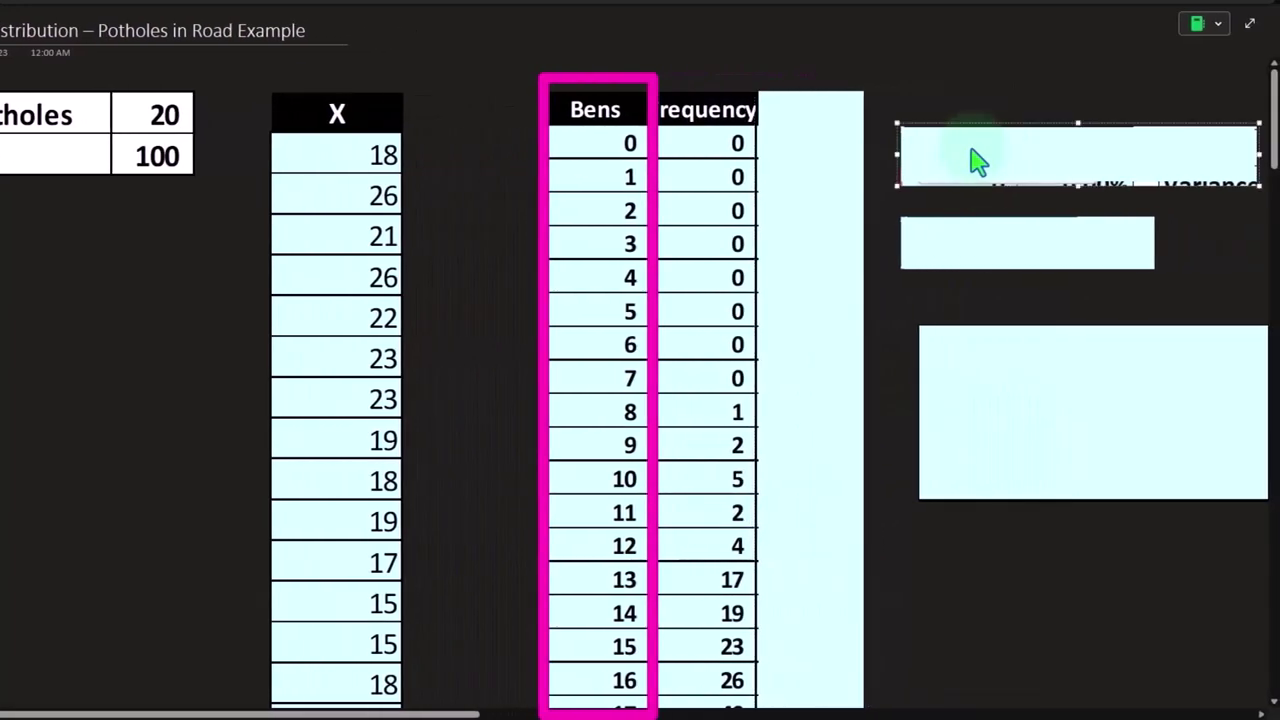
key(Delete)
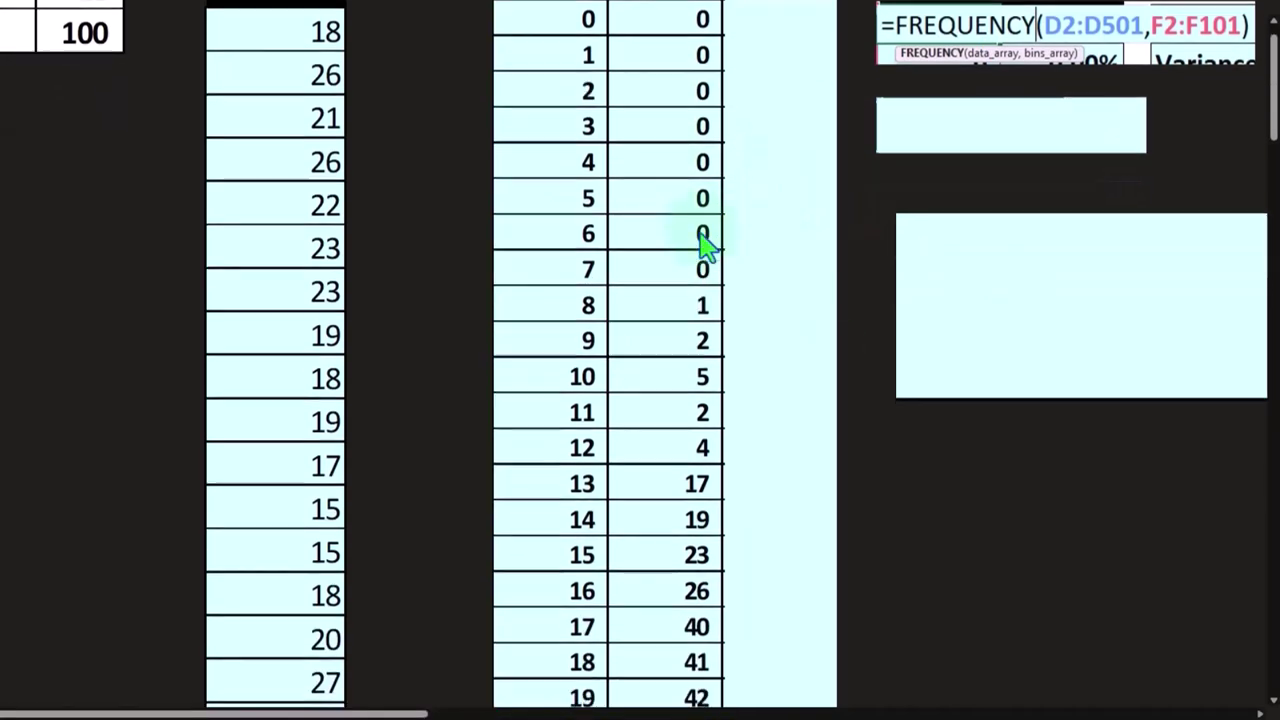
scroll(702, 245, down, 3)
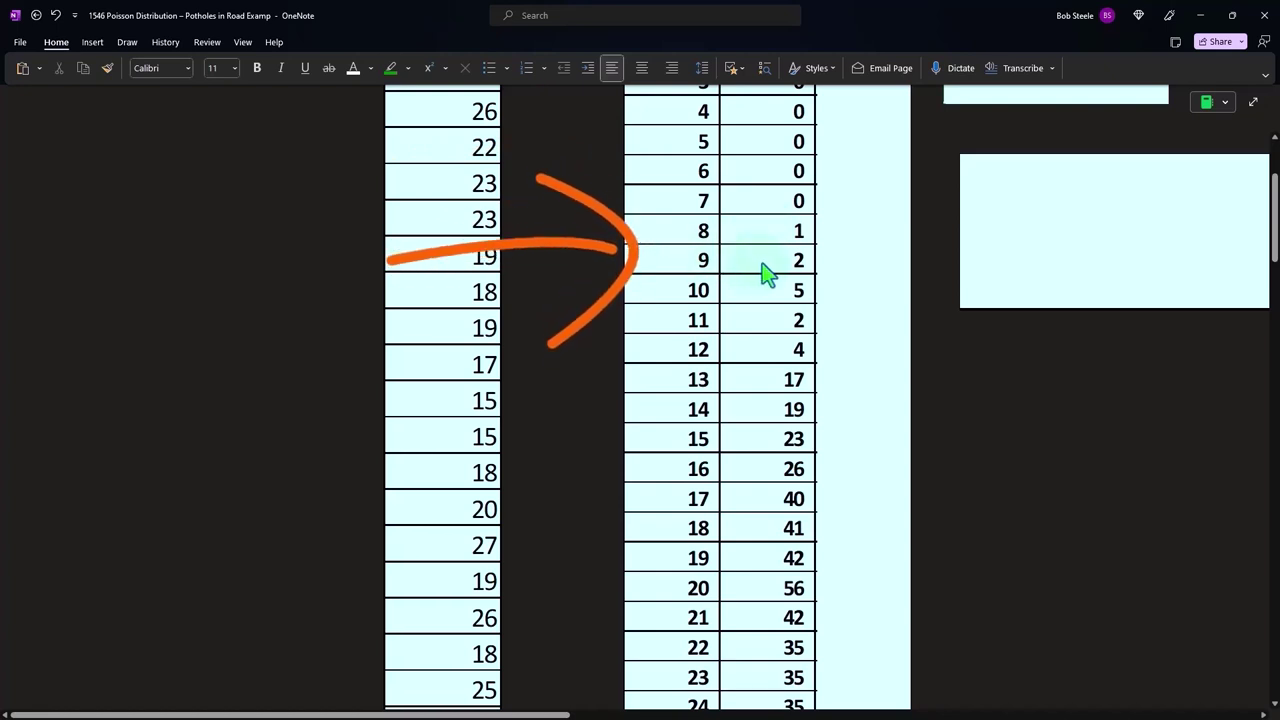
scroll(765, 272, down, 2)
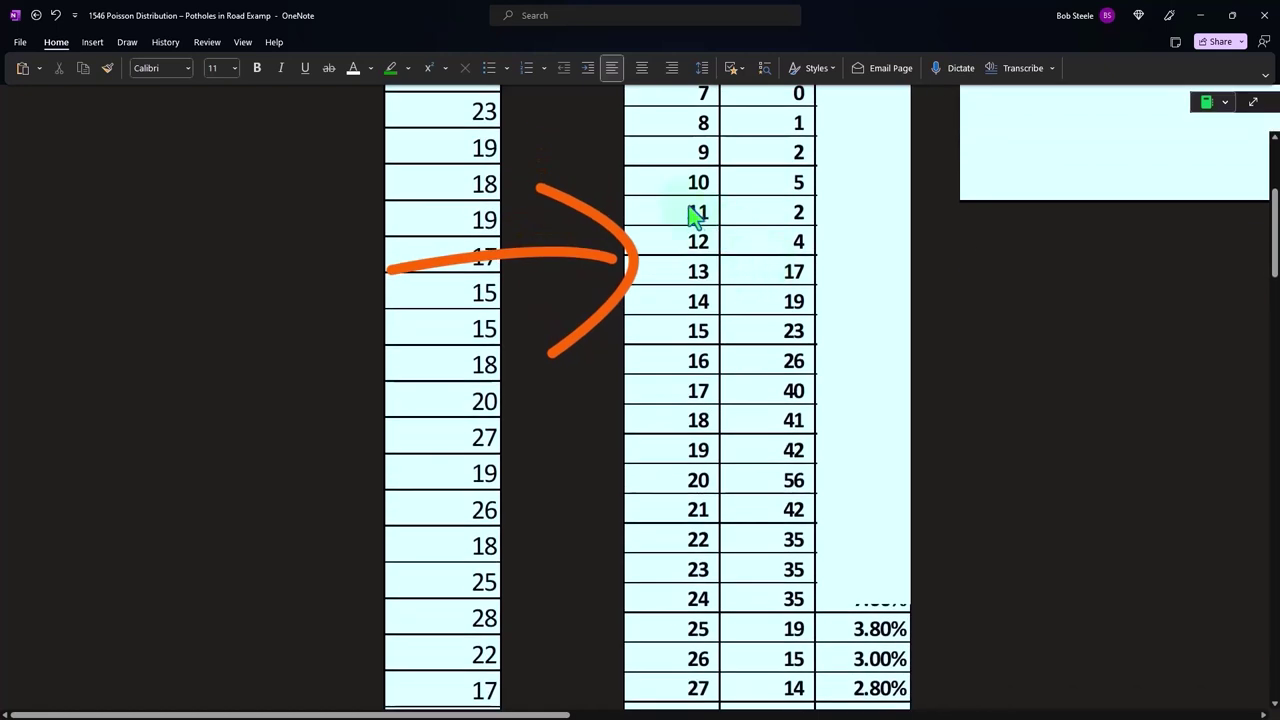
click(870, 210)
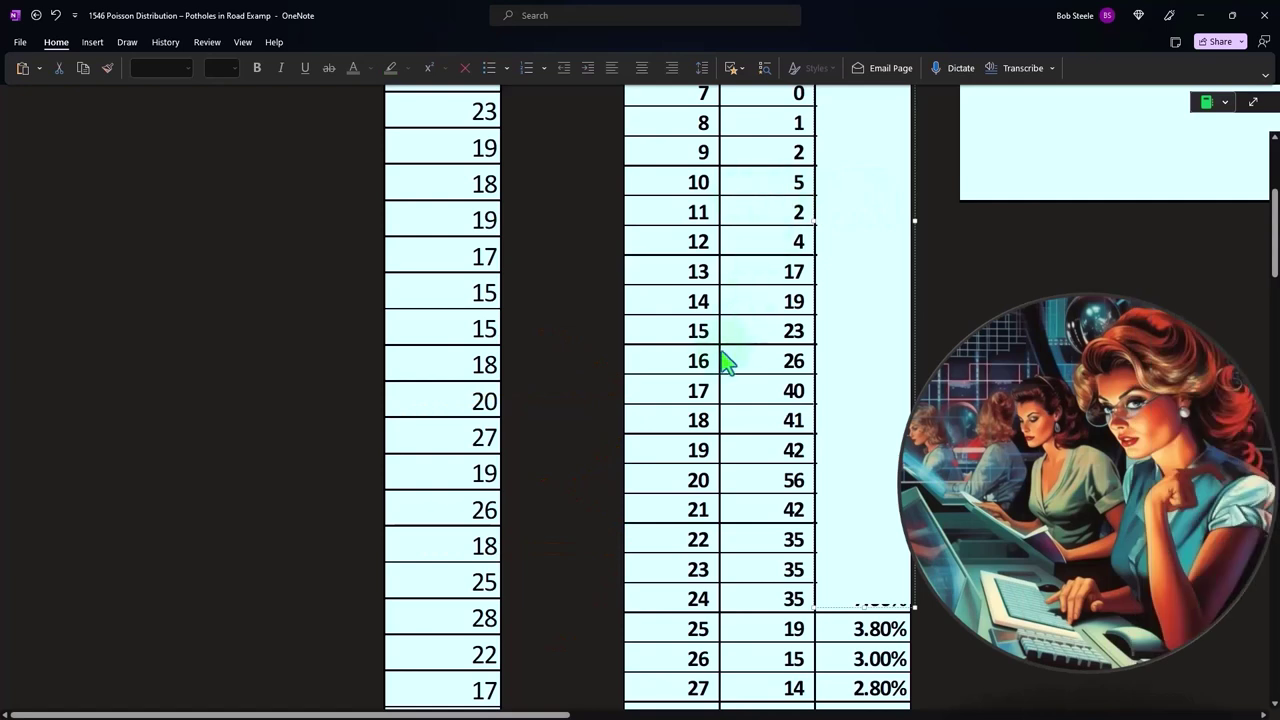
click(780, 417)
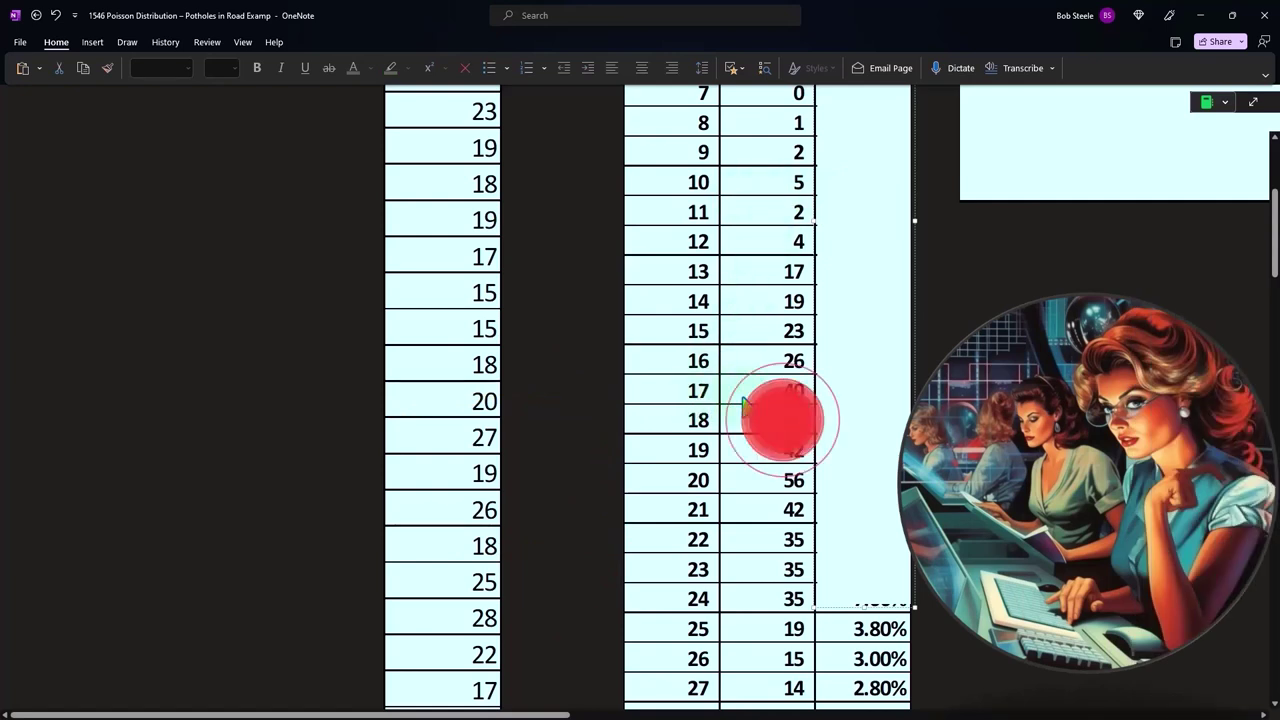
scroll(748, 408, up, 2)
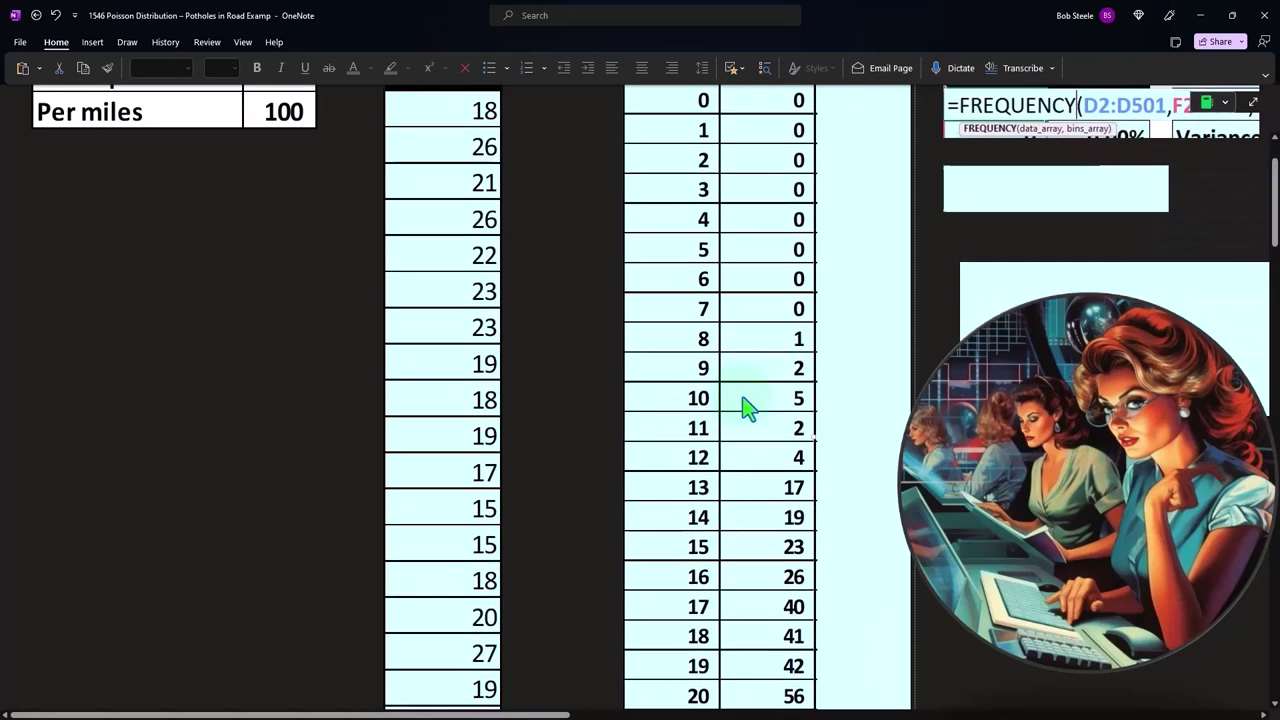
scroll(748, 408, down, 4)
scroll(748, 408, down, 4)
scroll(748, 408, down, 5)
scroll(748, 408, down, 1)
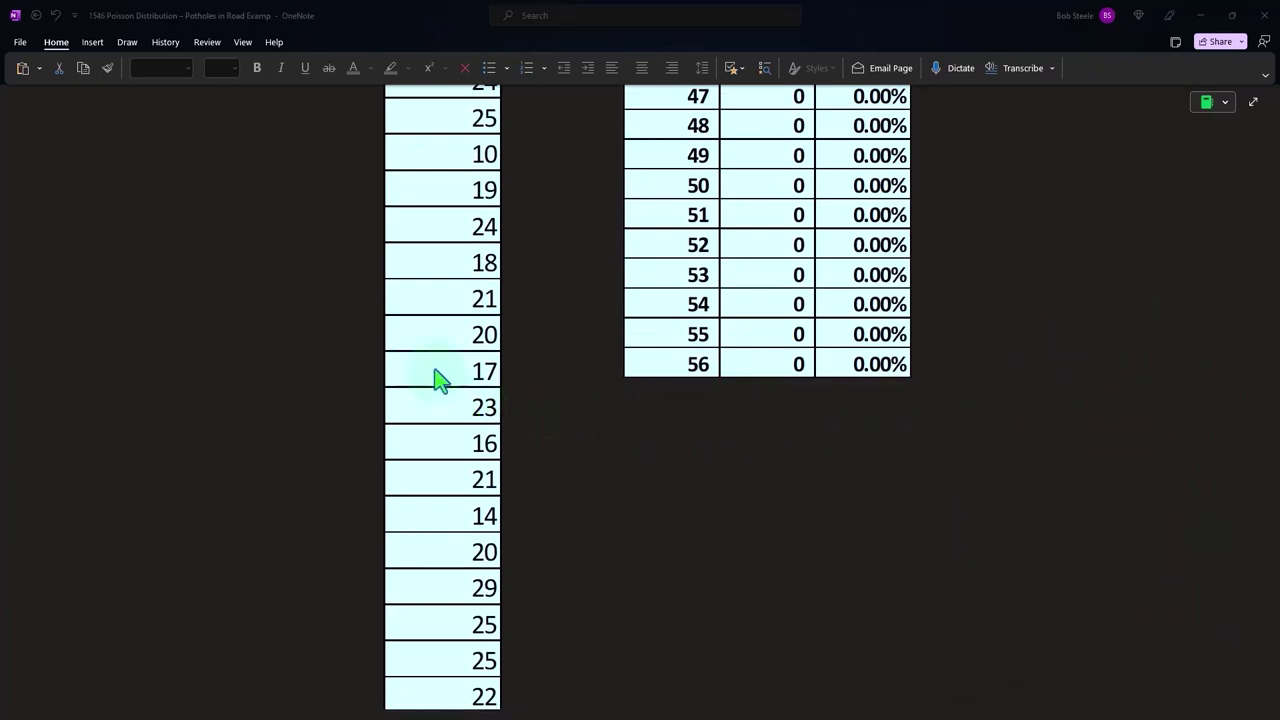
scroll(440, 380, down, 1)
scroll(440, 380, down, 3)
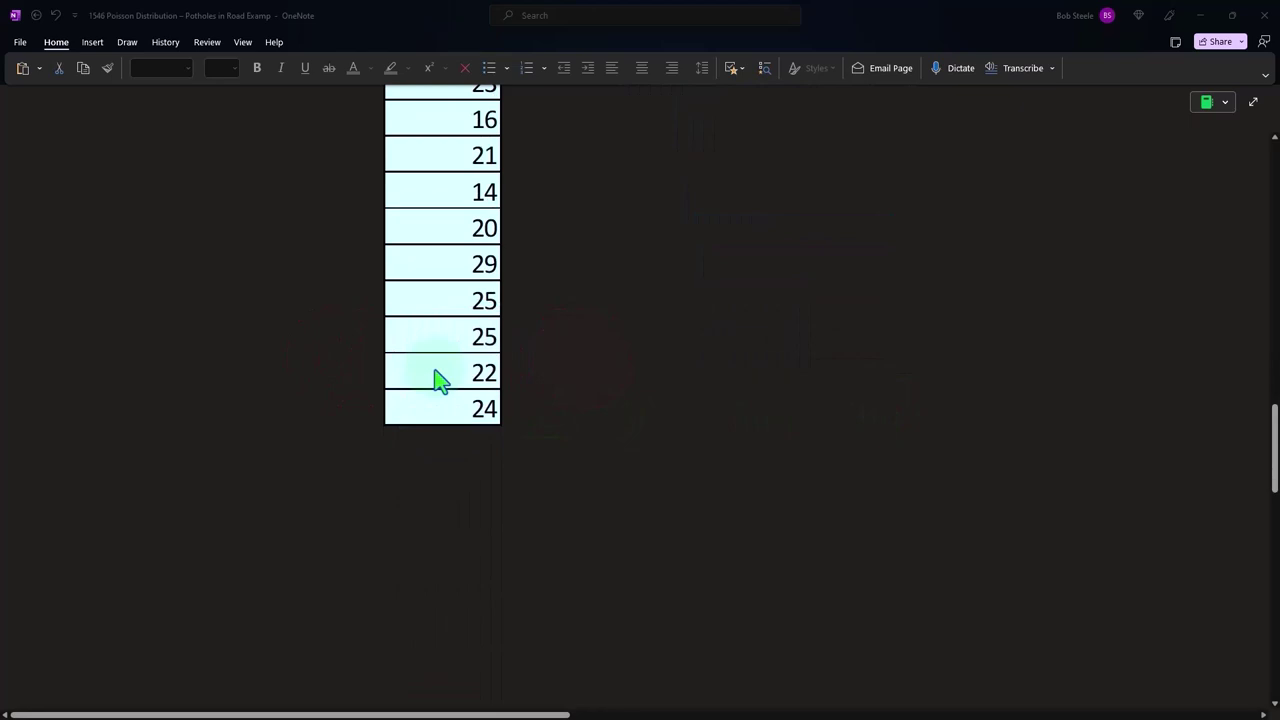
scroll(440, 380, up, 1)
scroll(440, 380, up, 3)
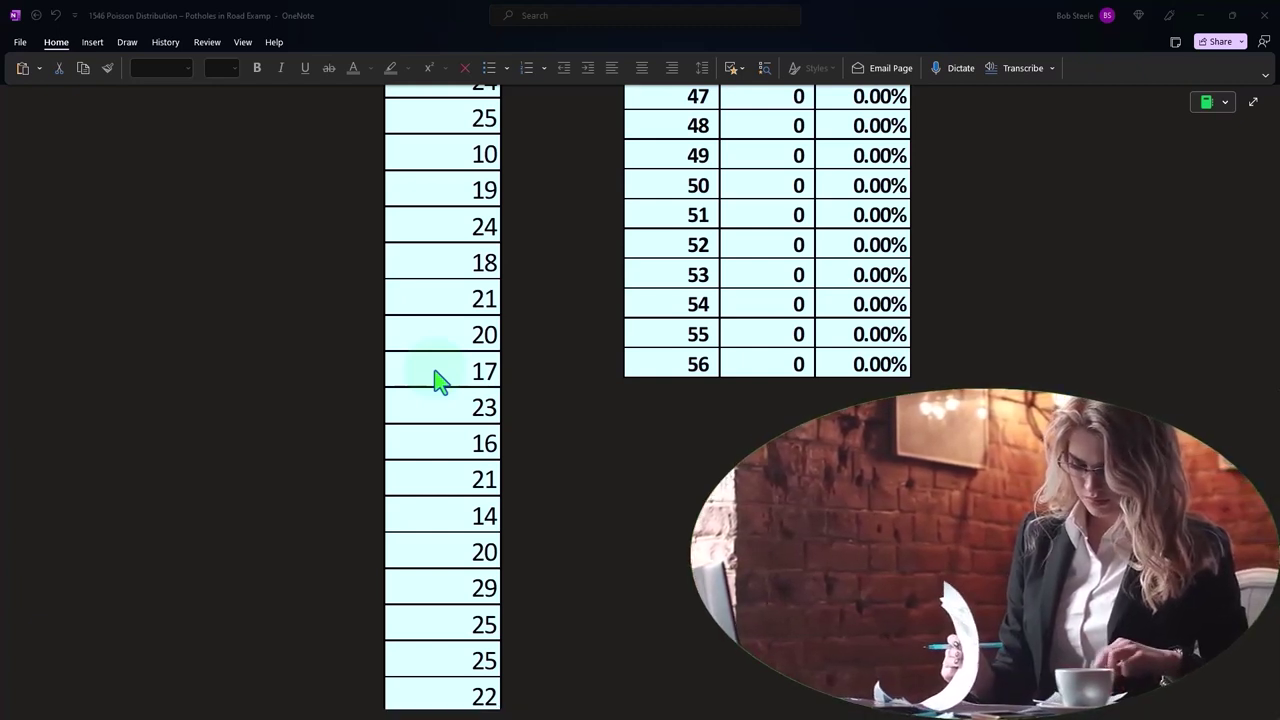
scroll(652, 390, up, 2)
scroll(665, 375, up, 5)
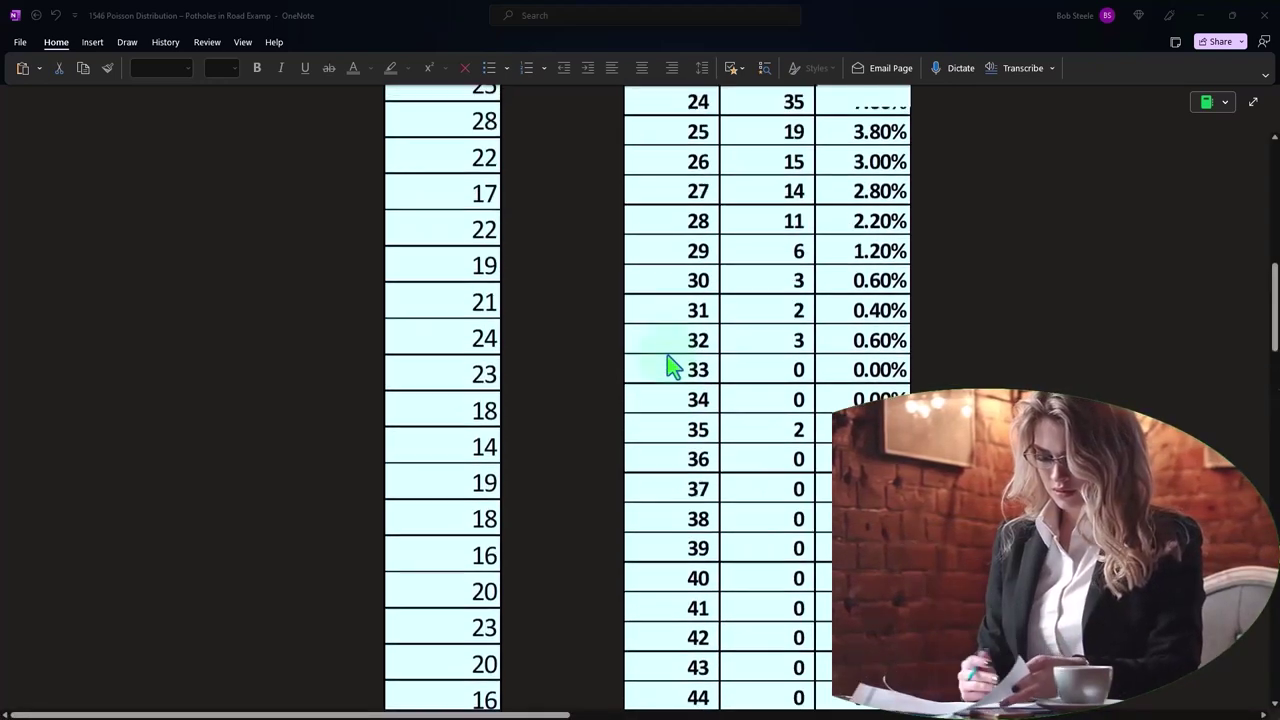
scroll(675, 335, up, 4)
scroll(676, 300, up, 2)
scroll(678, 280, up, 2)
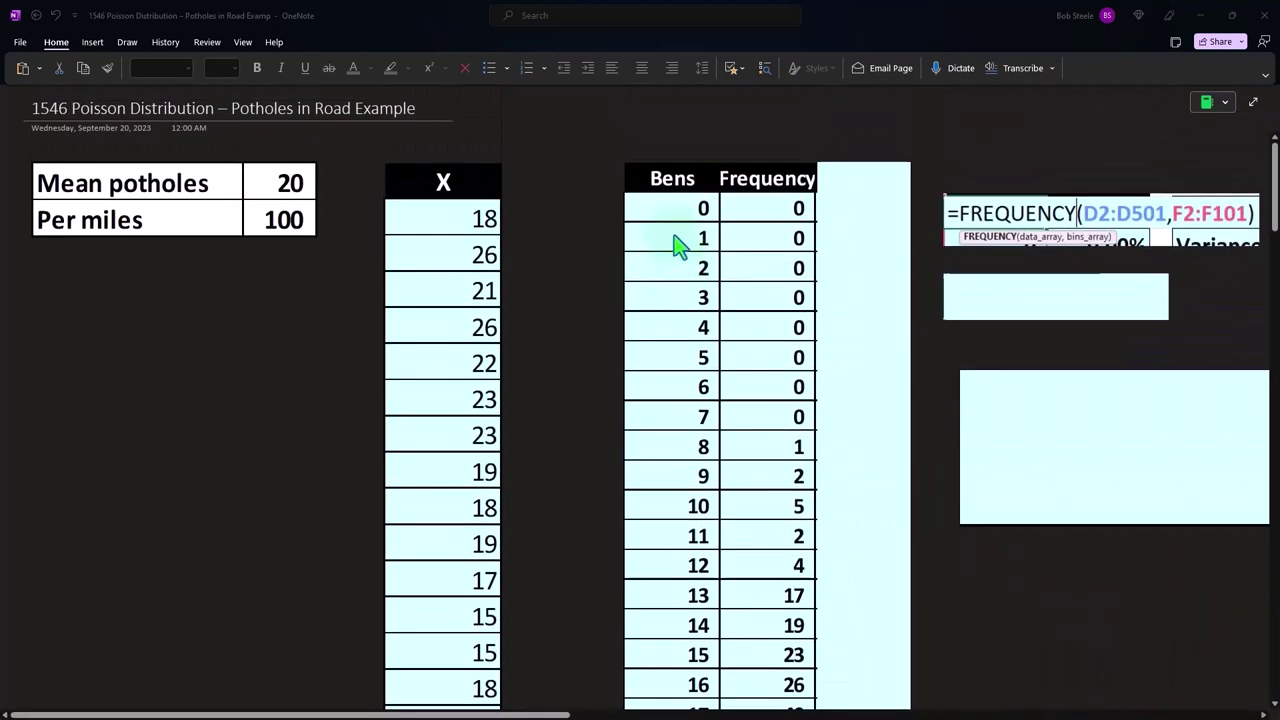
scroll(675, 245, down, 3)
scroll(675, 245, down, 2)
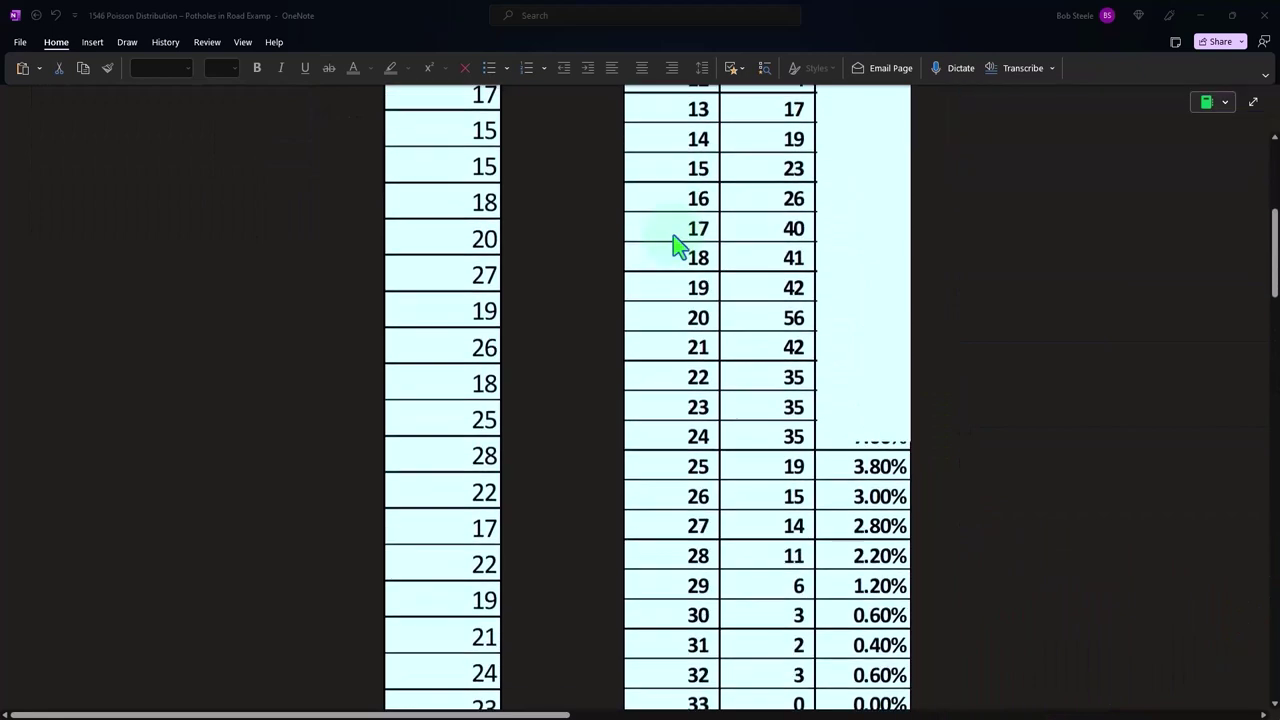
scroll(675, 245, down, 2)
scroll(675, 245, down, 4)
scroll(675, 245, down, 2)
scroll(675, 245, down, 3)
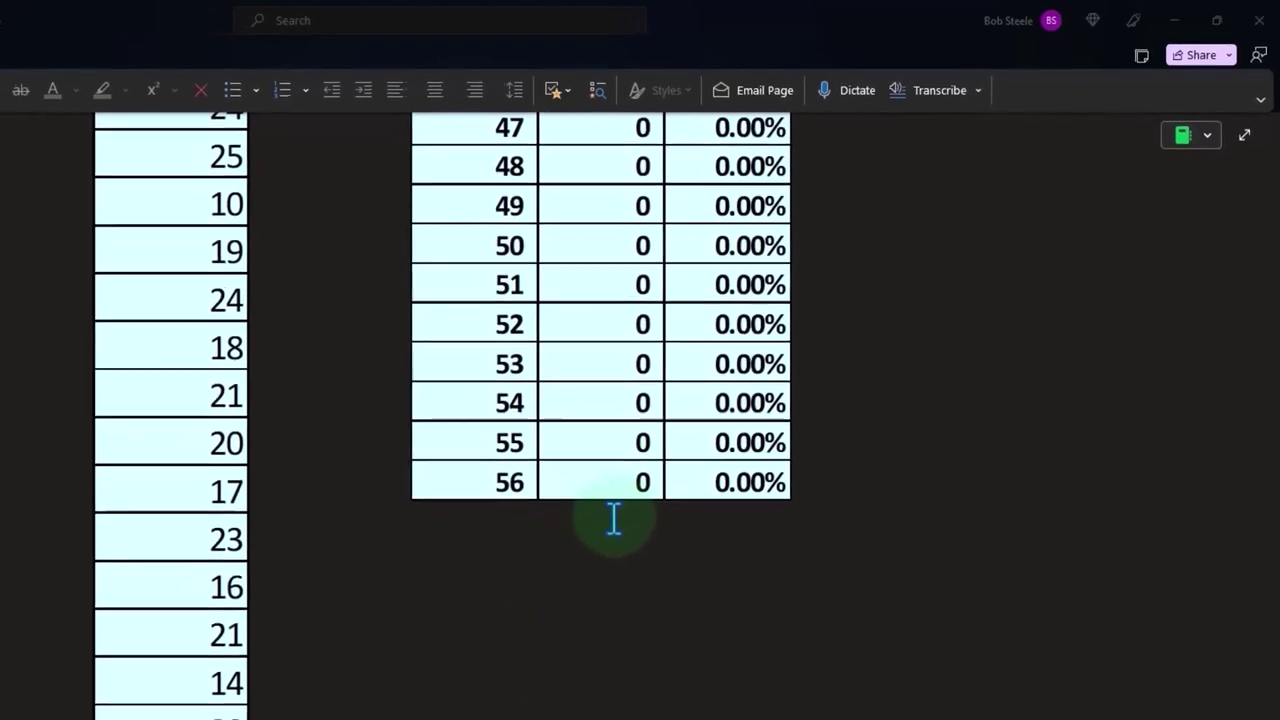
scroll(614, 518, up, 2)
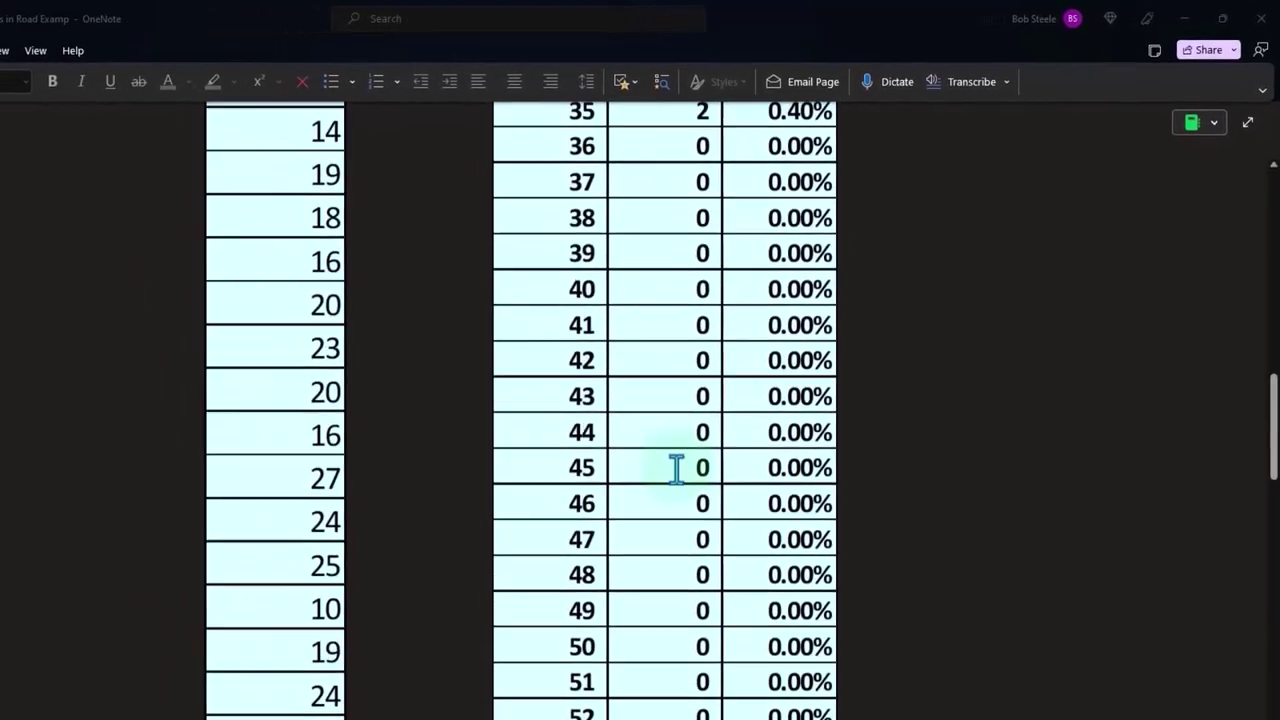
scroll(674, 466, up, 5)
scroll(746, 414, up, 2)
scroll(752, 190, down, 4)
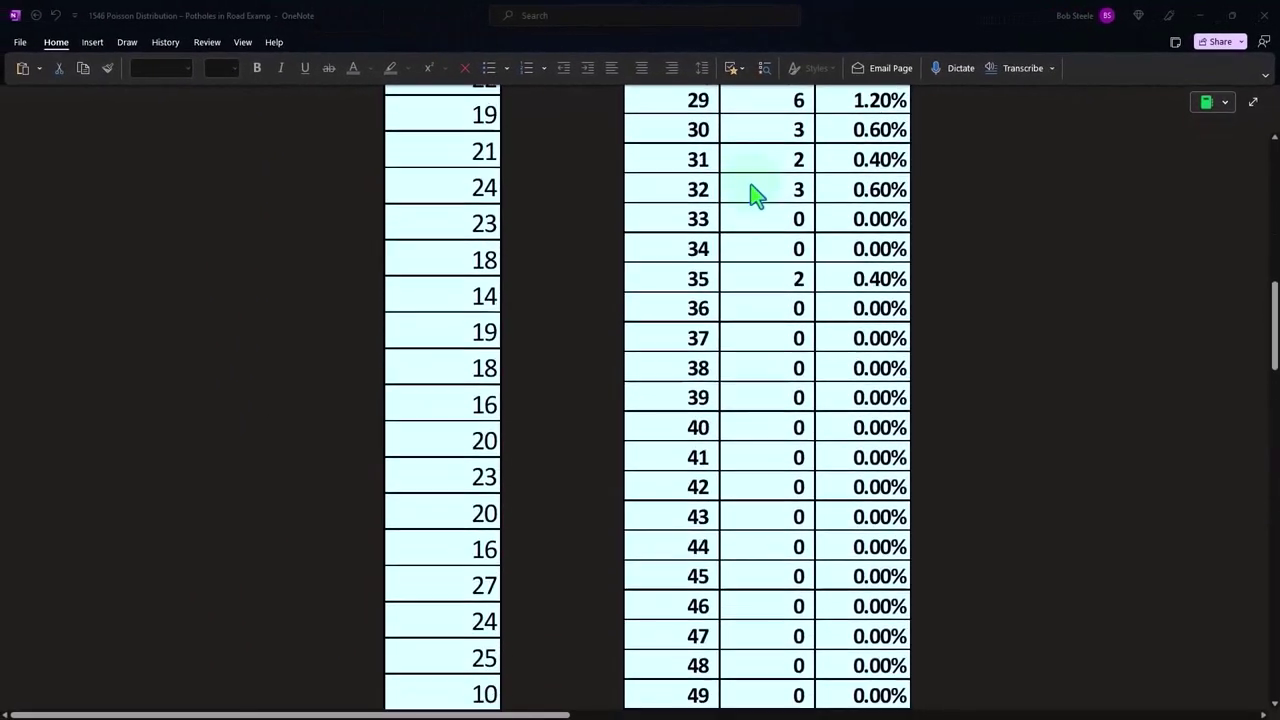
scroll(756, 400, down, 3)
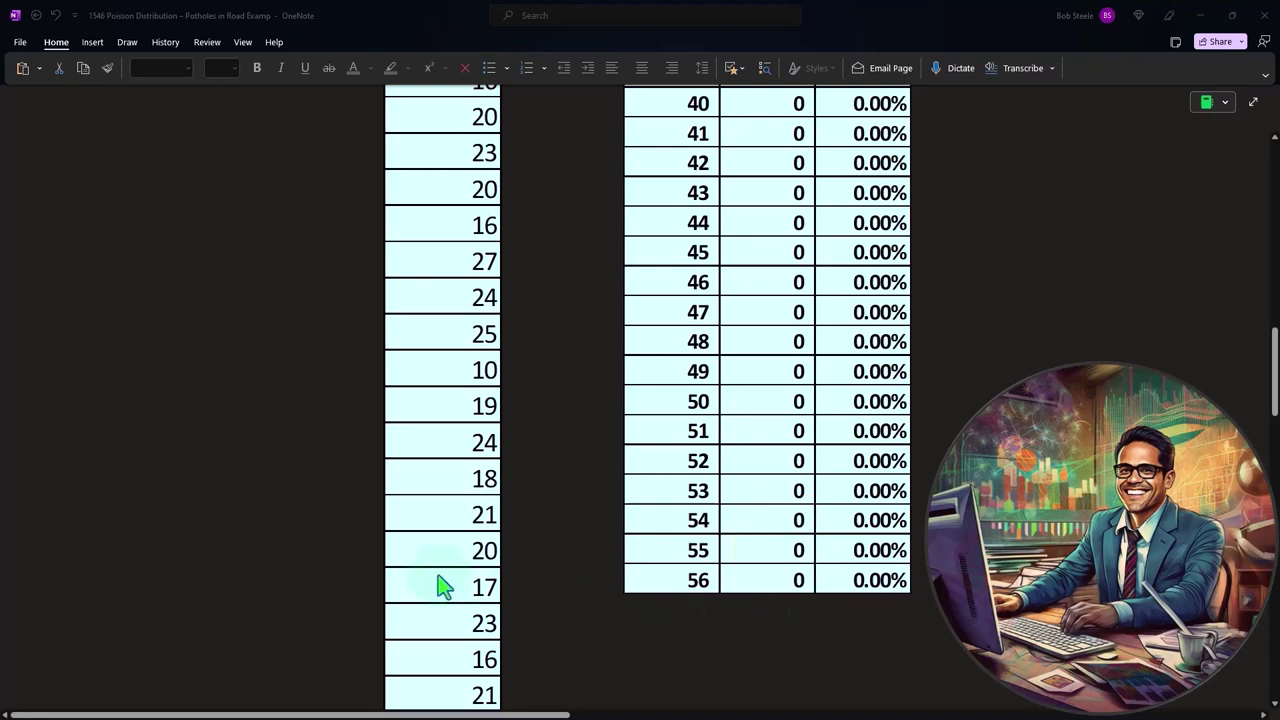
click(410, 480)
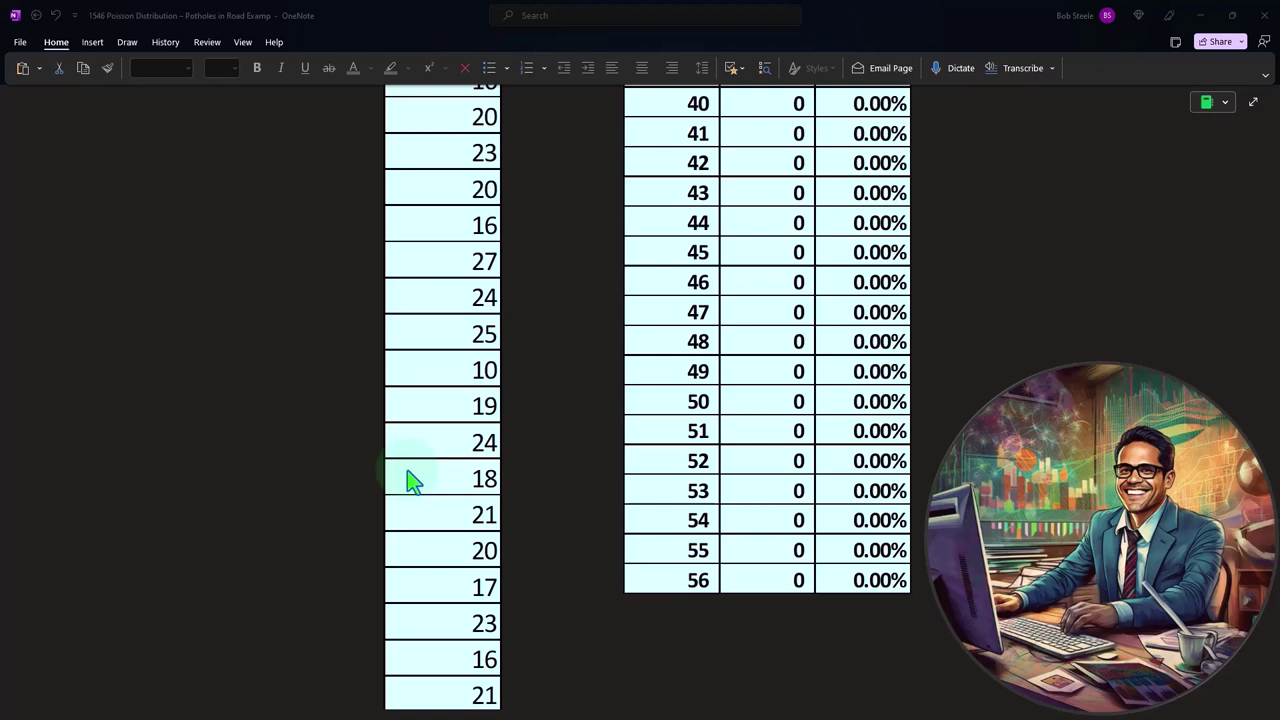
click(410, 480)
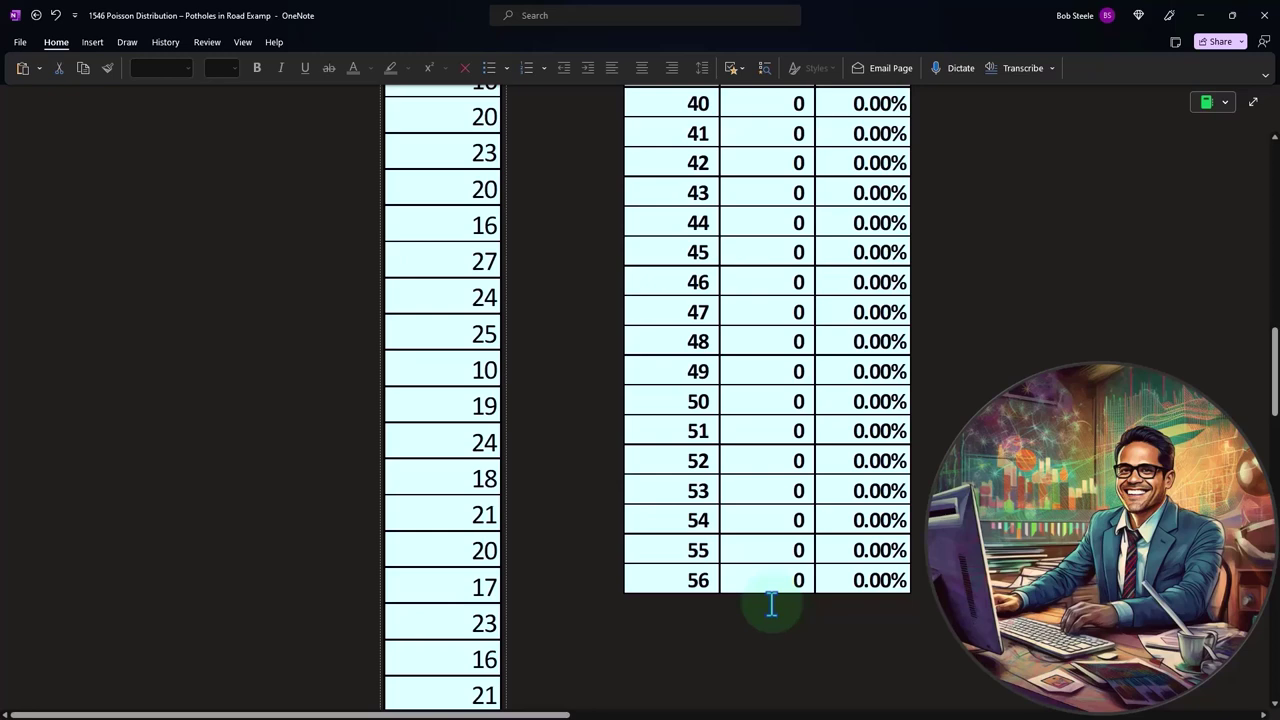
- Shrink the cover to show % of Total for bins 0–9, from 0.00% to 0.40%
scroll(772, 604, up, 5)
scroll(772, 604, up, 3)
scroll(772, 604, up, 2)
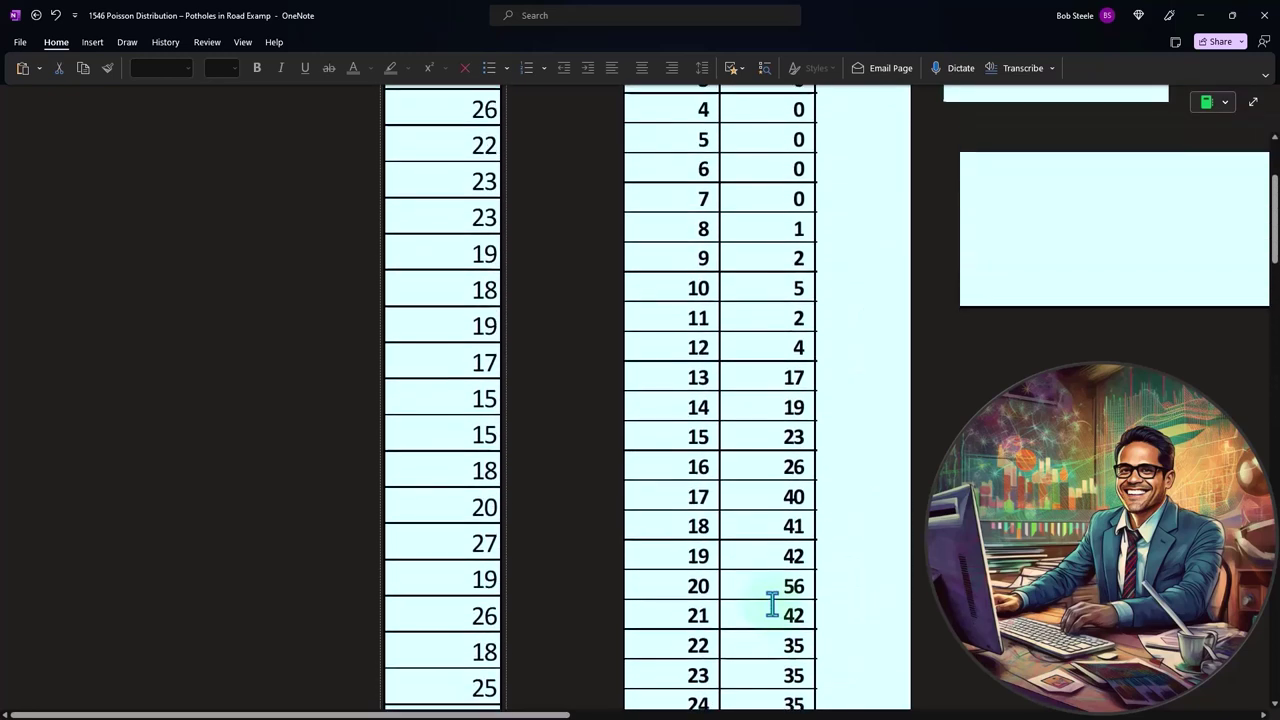
scroll(772, 604, up, 2)
scroll(772, 604, up, 1)
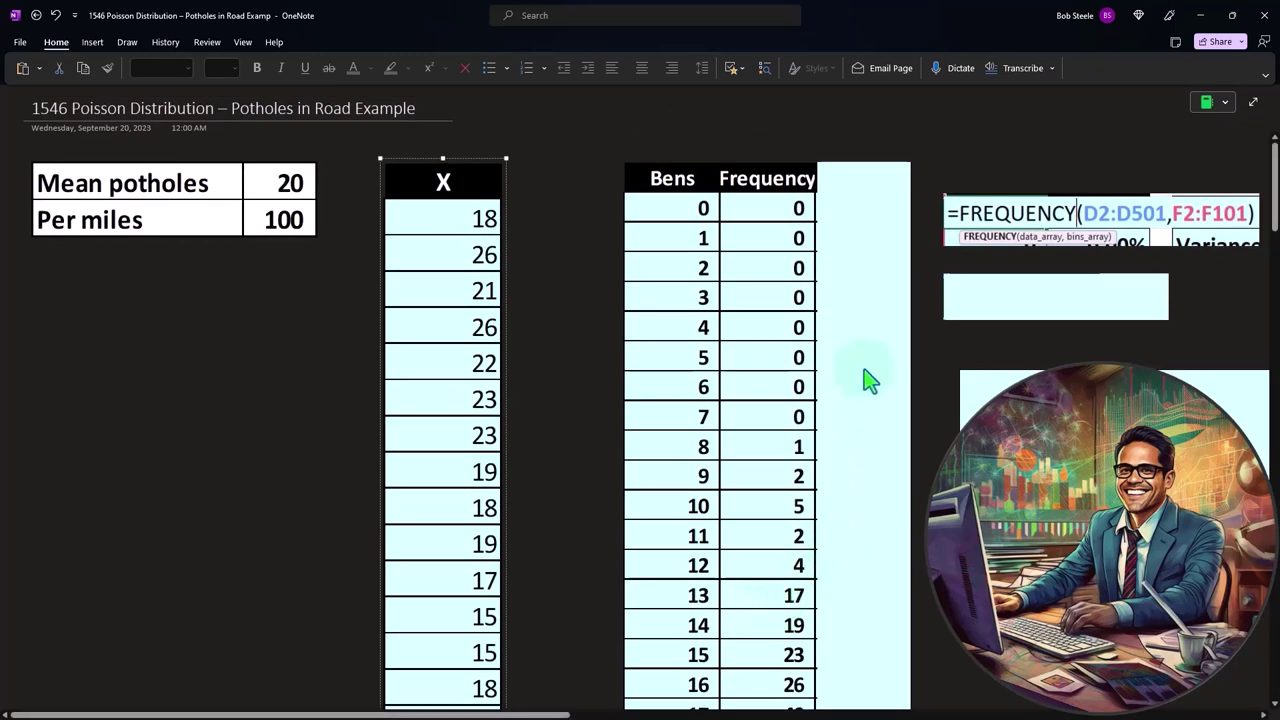
click(877, 251)
drag(866, 163, 864, 511)
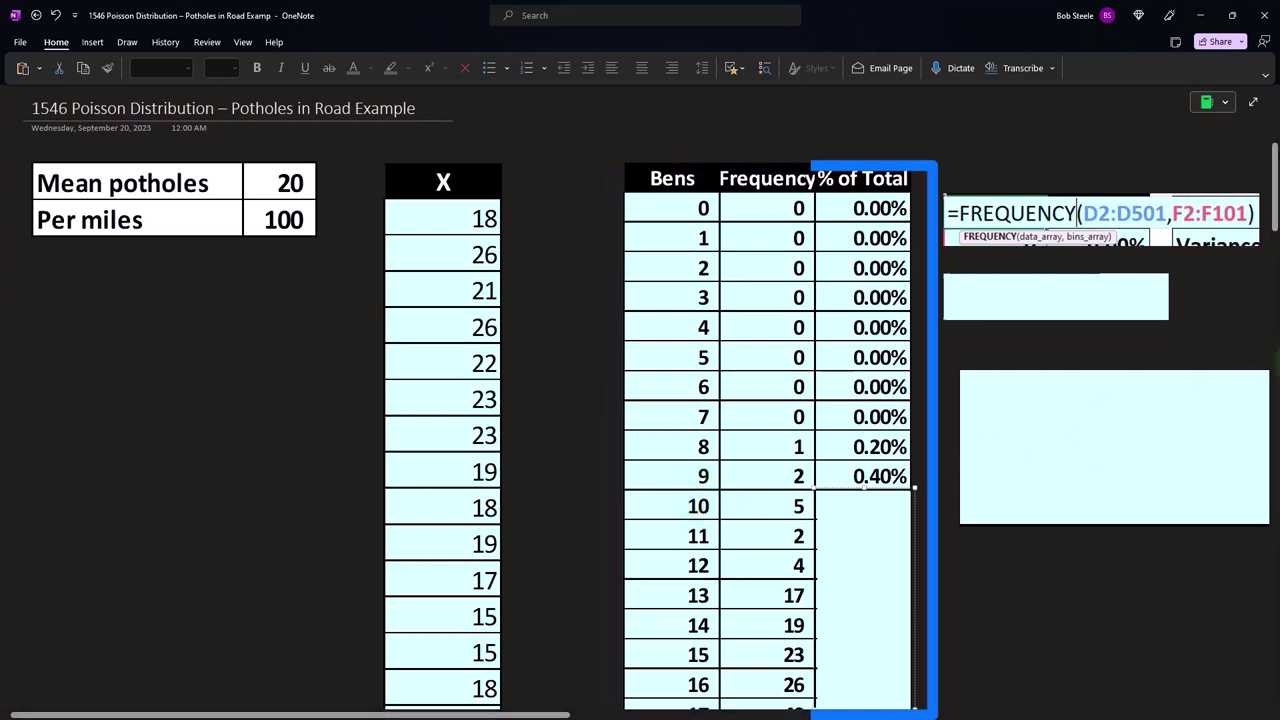
- Check in Calculator that 2 ÷ 500 equals 0.004
drag(586, 366, 447, 424)
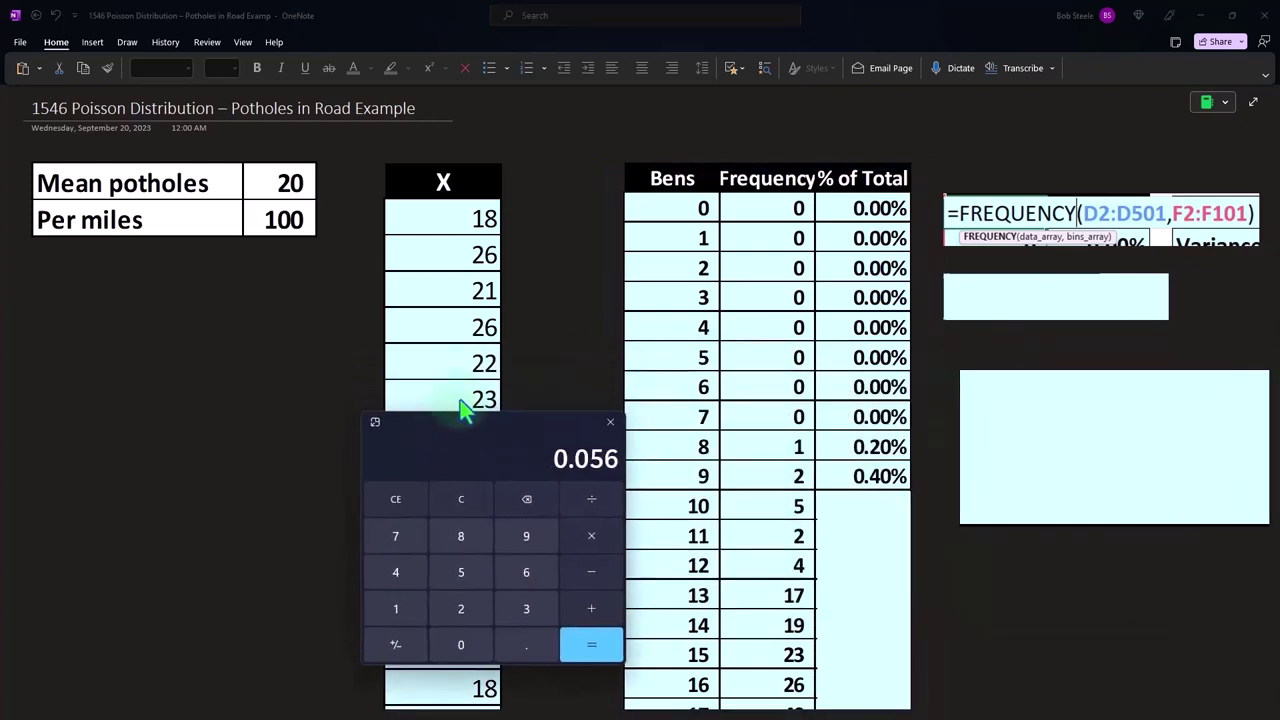
scroll(505, 385, down, 2)
click(470, 498)
text(5)
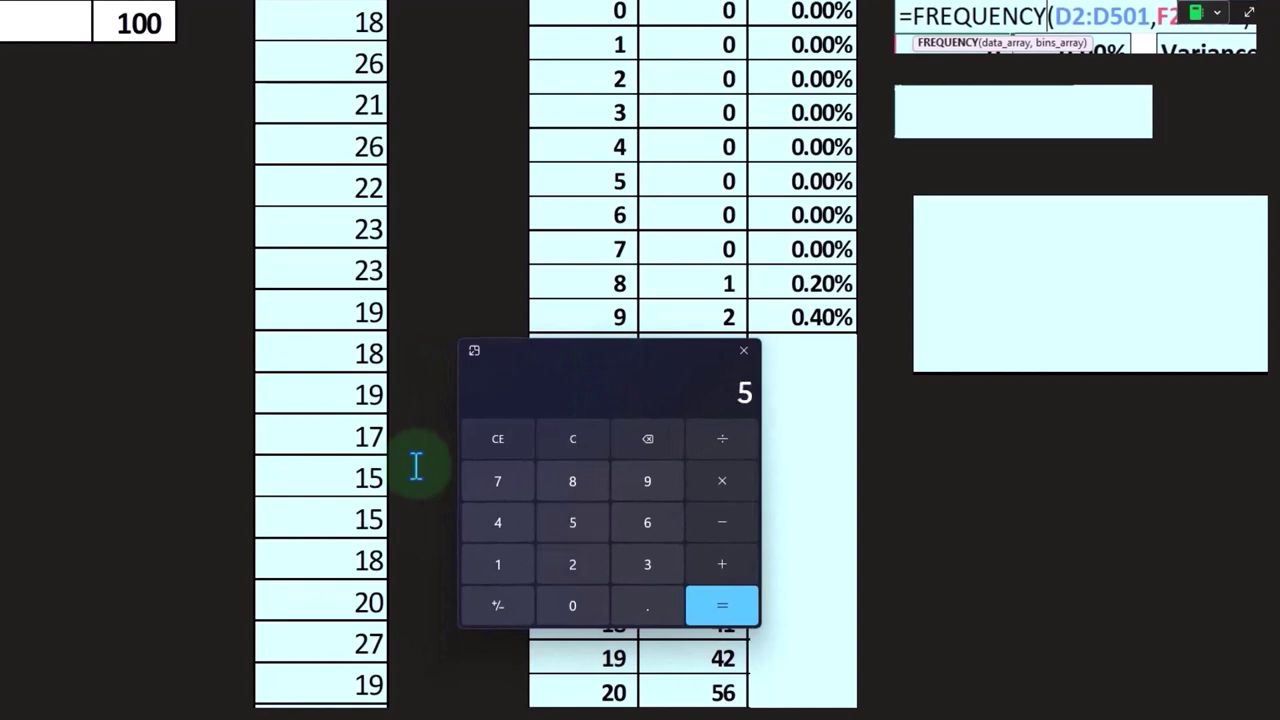
text(00)
key(Return)
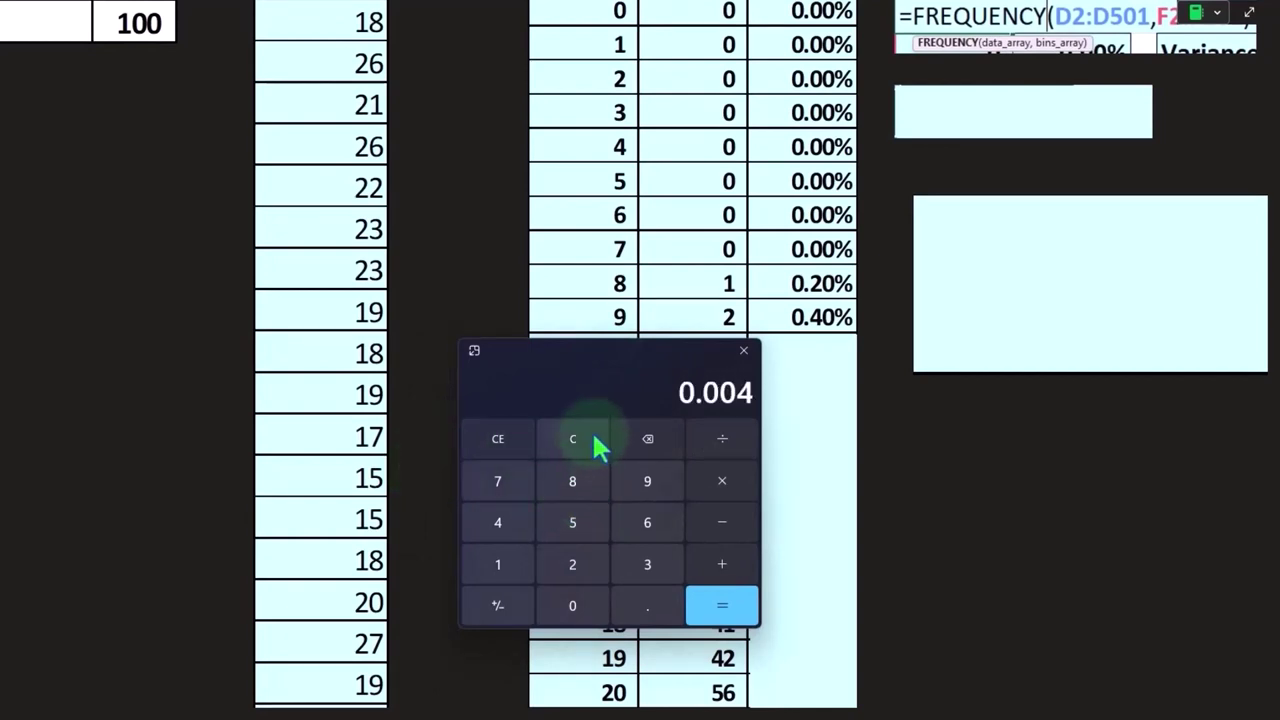
- Check that 56 ÷ 500 gives 0.112, matching bin 20's 11.20%, then close Calculator
drag(577, 351, 141, 301)
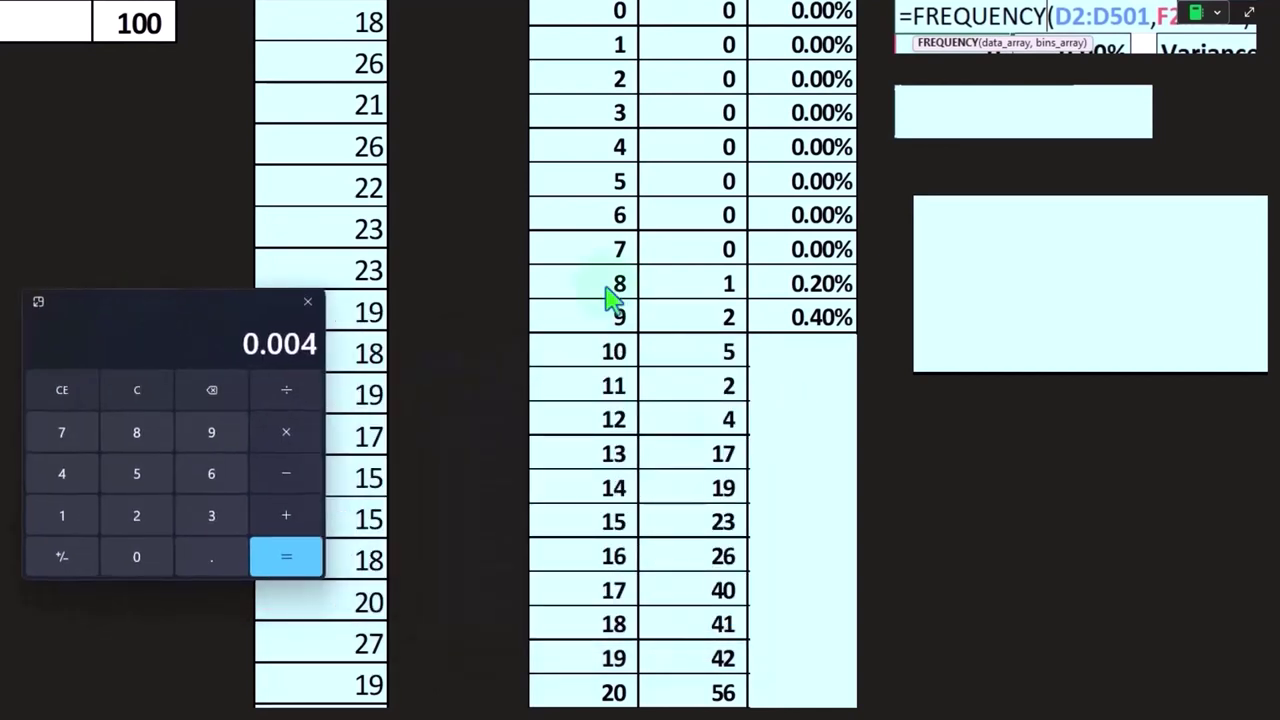
scroll(737, 323, down, 3)
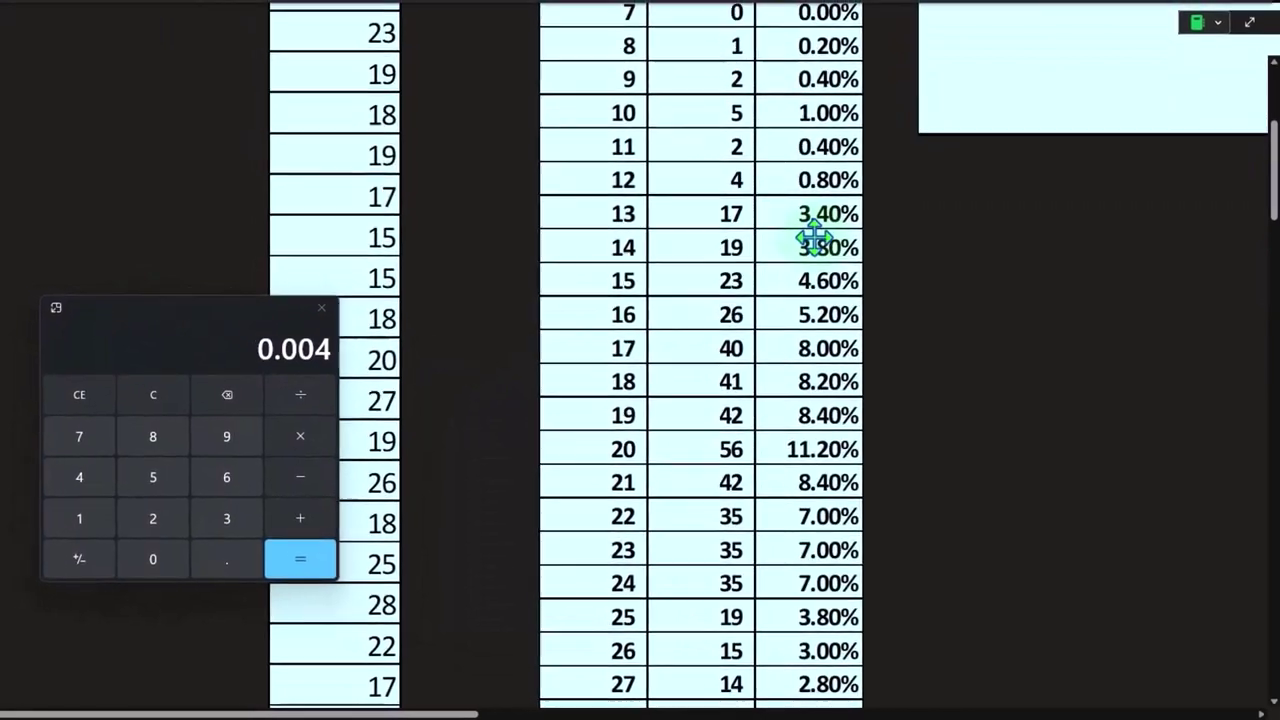
scroll(793, 410, down, 3)
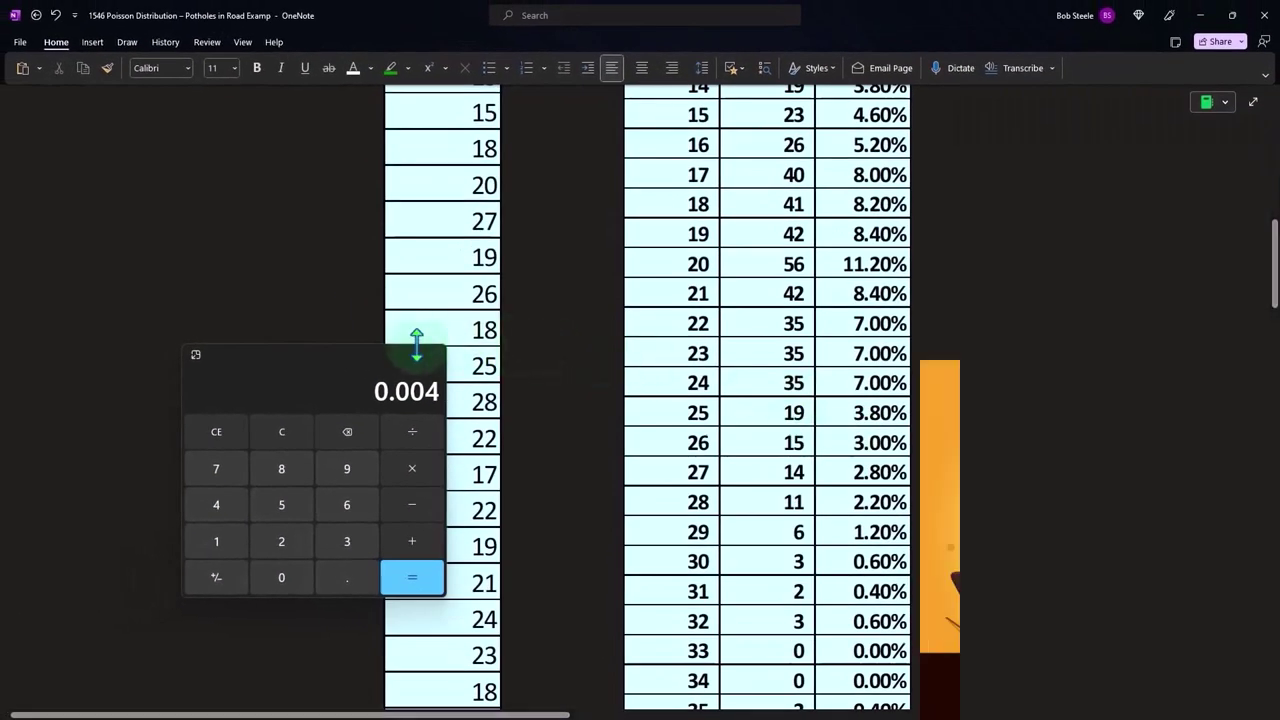
mouse_move(364, 356)
mouse_down()
mouse_move(718, 323)
mouse_move(725, 295)
mouse_up()
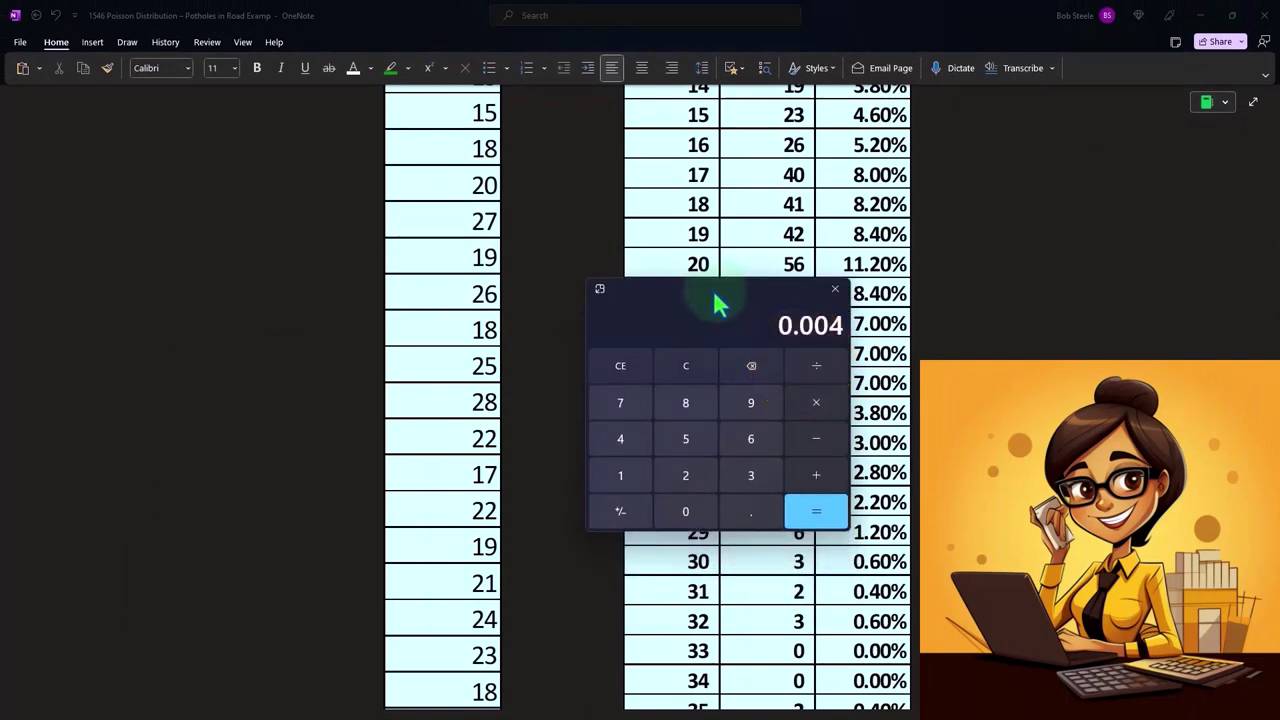
click(686, 366)
text(56)
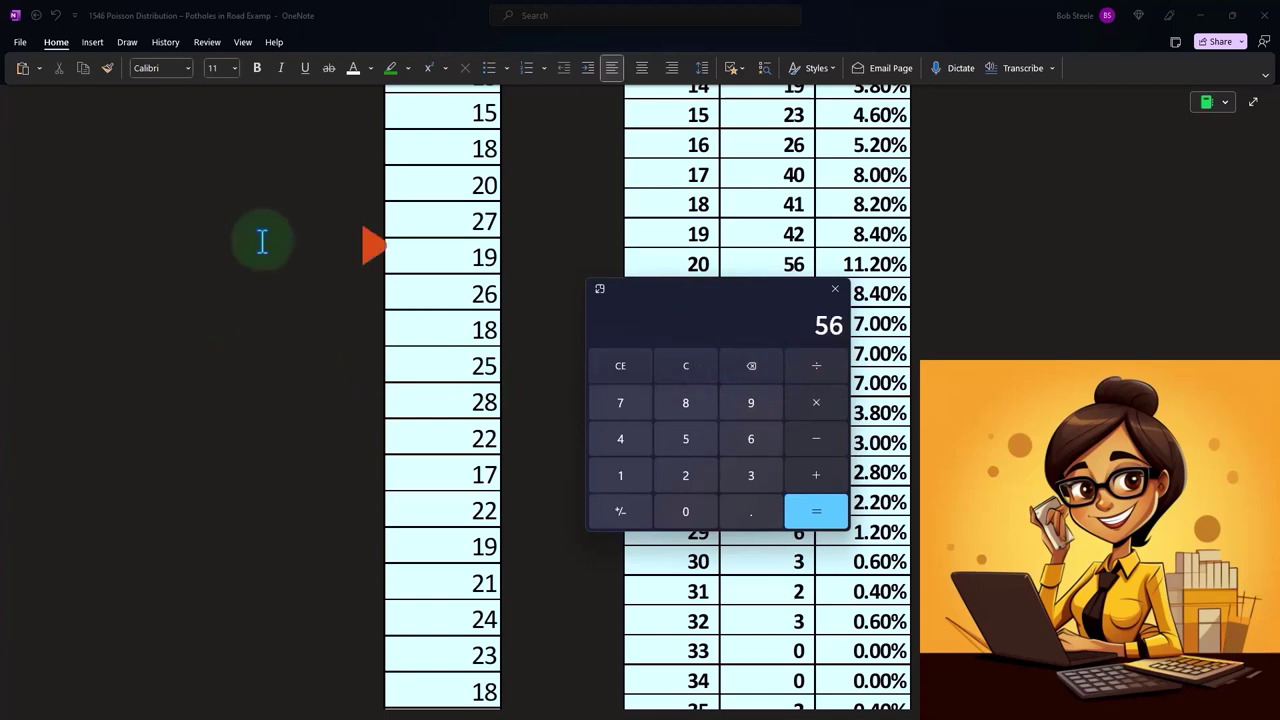
text(/500)
key(Return)
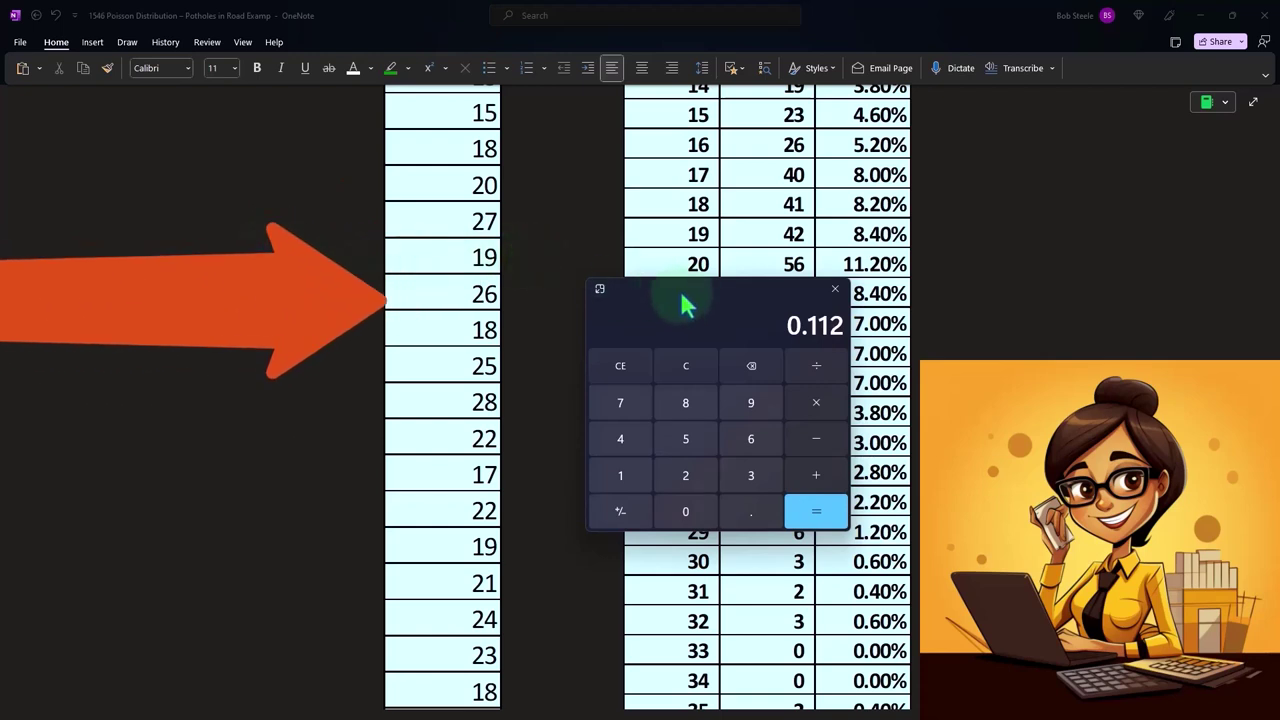
click(835, 288)
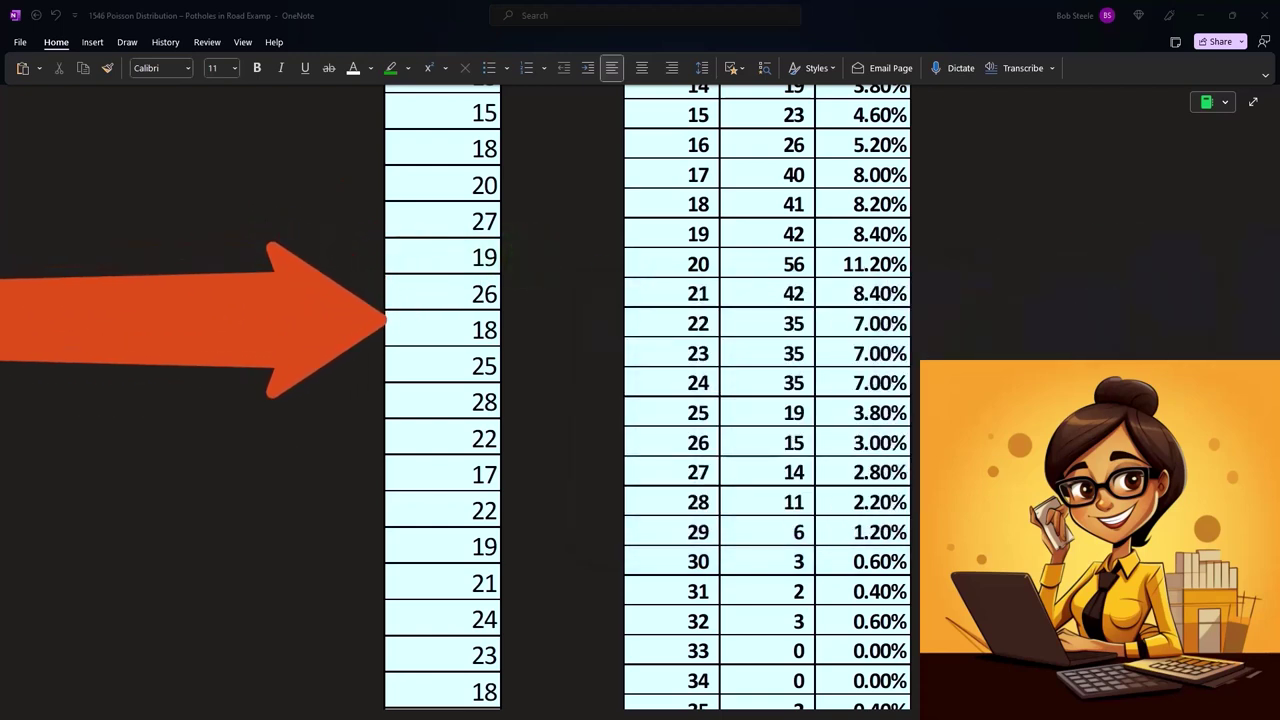
- Slide the cover below the formulas down to reveal the Mean of 20.140
scroll(1032, 343, up, 4)
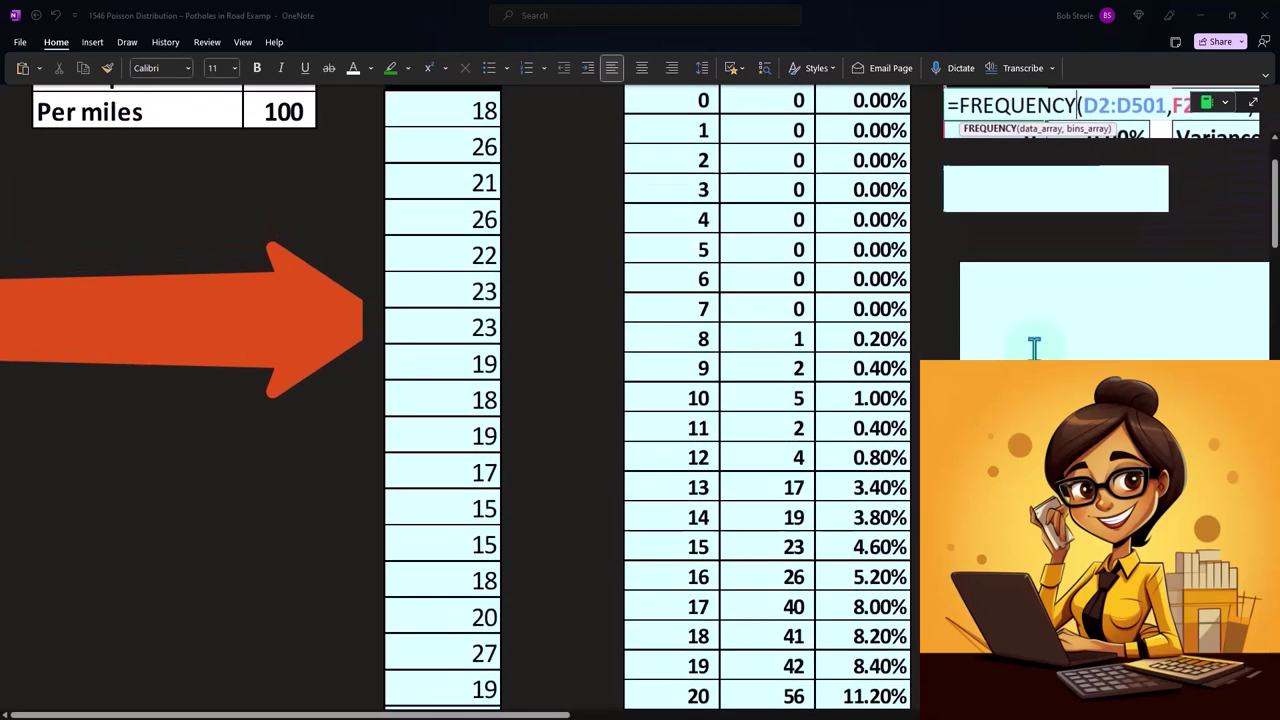
scroll(1032, 343, up, 1)
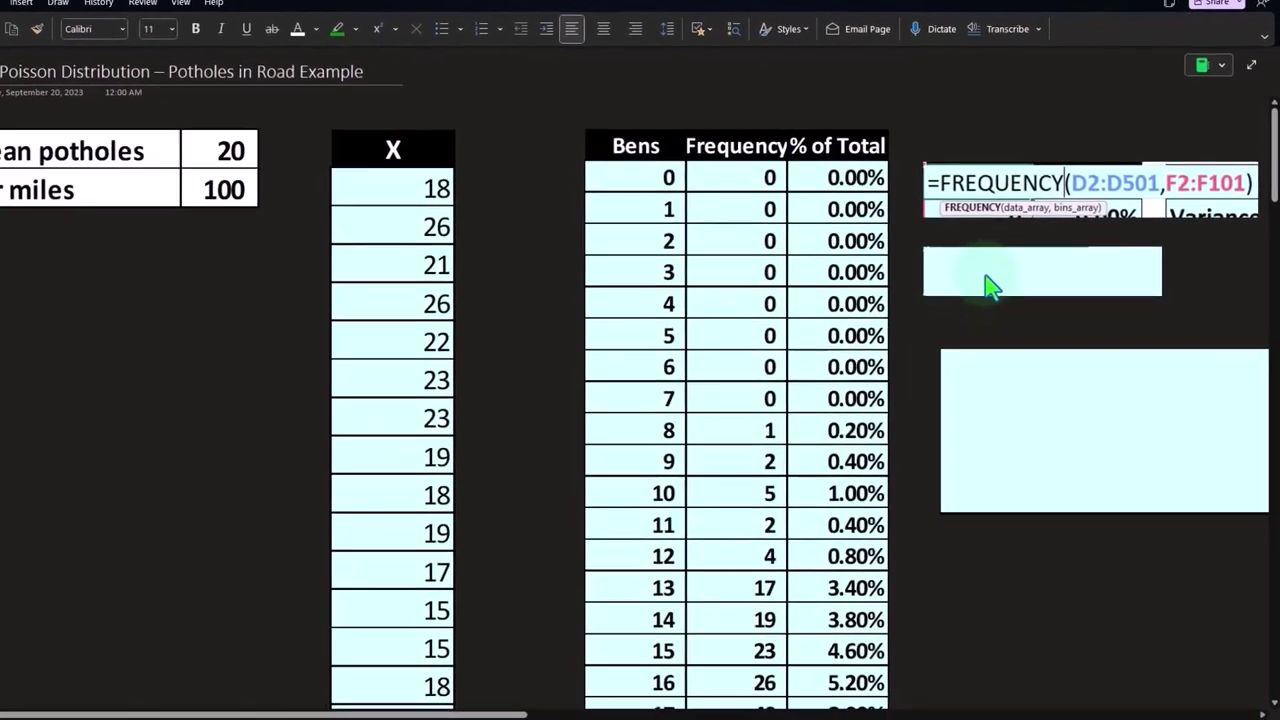
click(1008, 283)
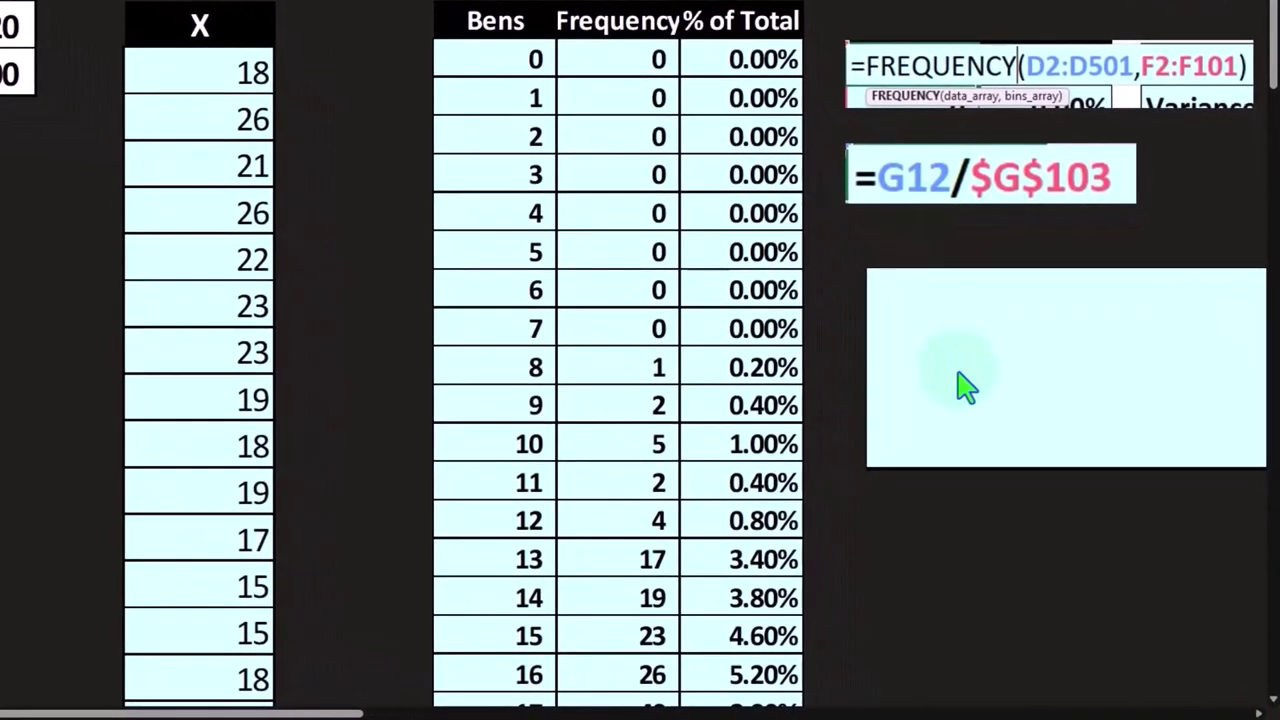
click(970, 400)
drag(355, 705, 500, 705)
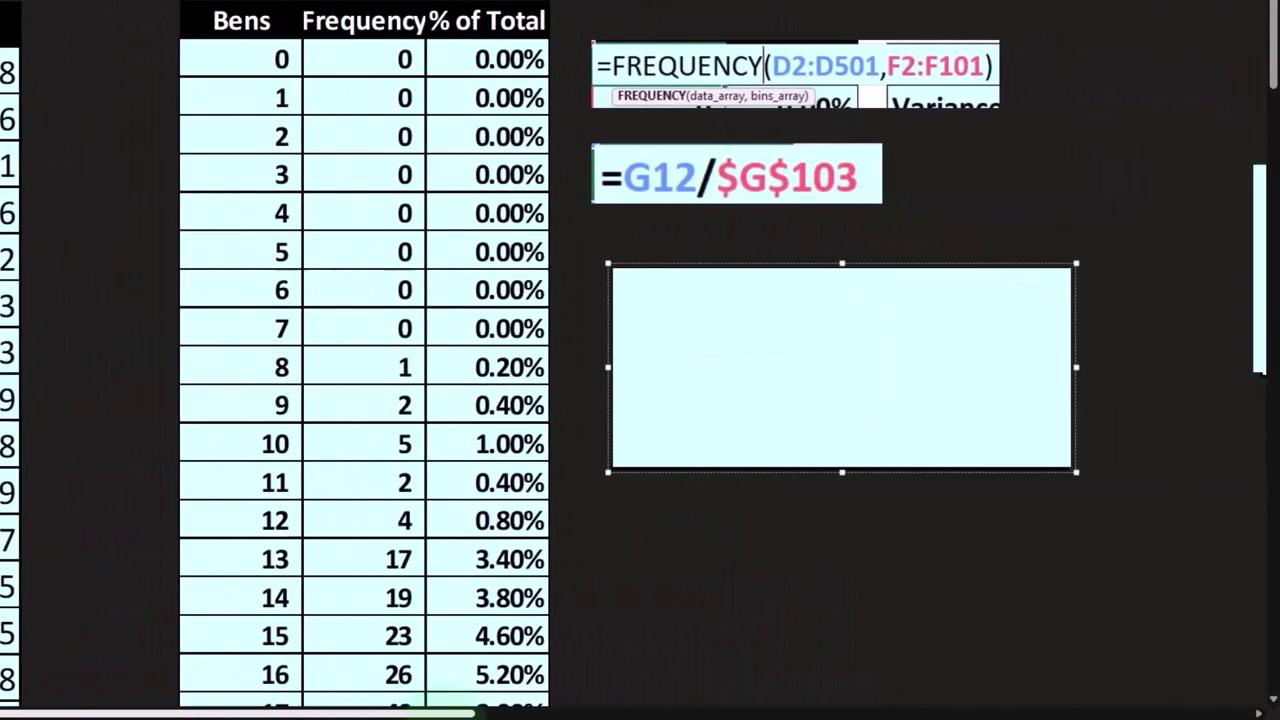
drag(785, 268, 785, 334)
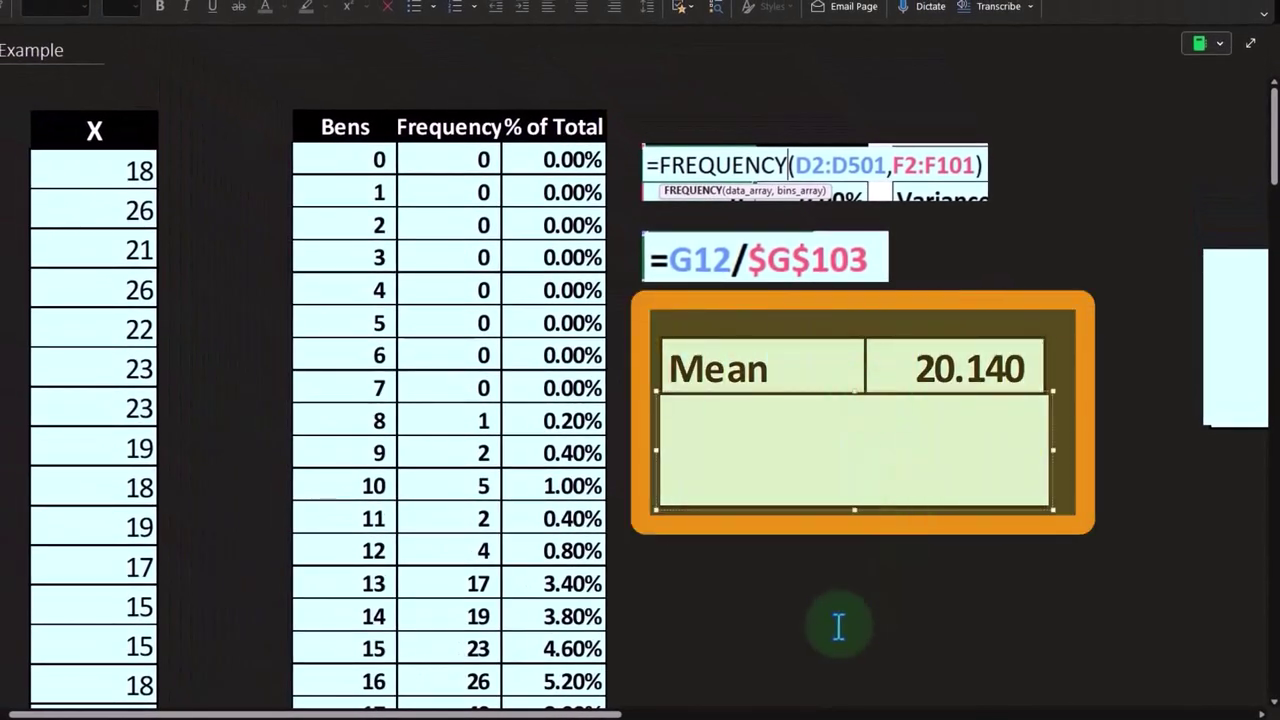
mouse_move(616, 714)
mouse_down()
mouse_move(760, 714)
mouse_move(600, 714)
mouse_up()
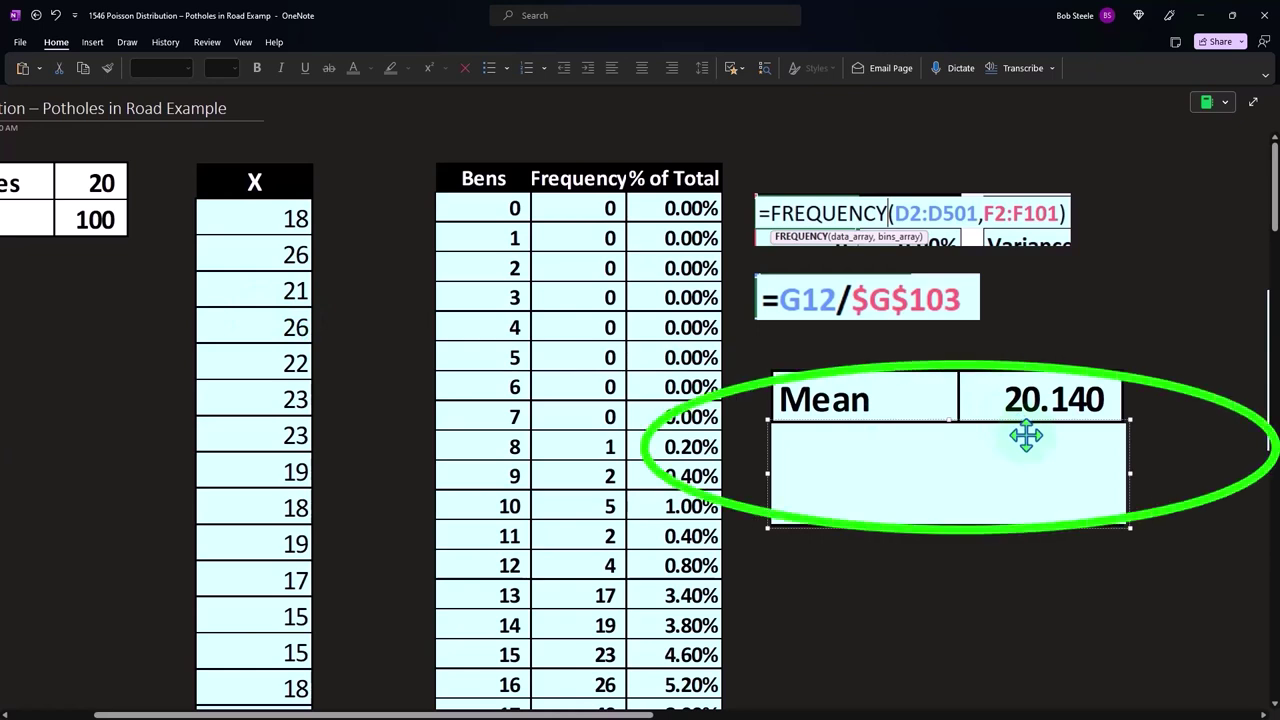
- Lower the cover further to show Variance p 19.48 and Variance s 19.52
drag(952, 420, 960, 486)
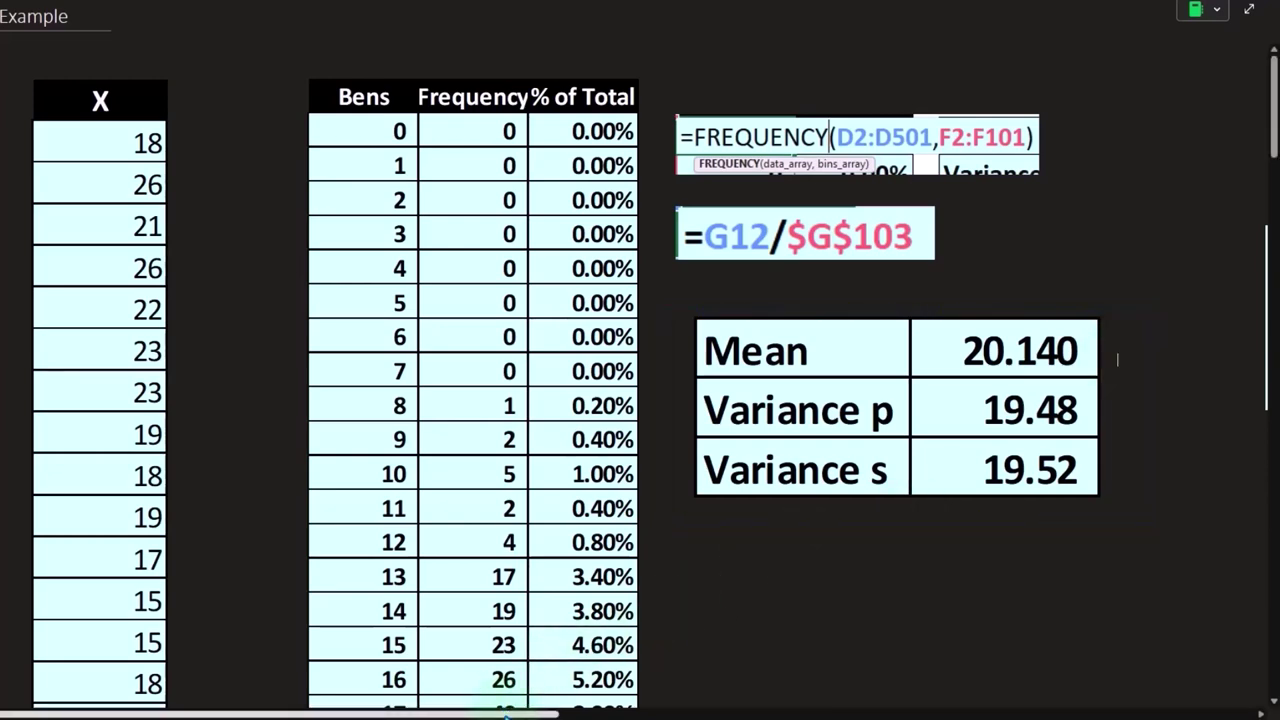
drag(505, 714, 573, 714)
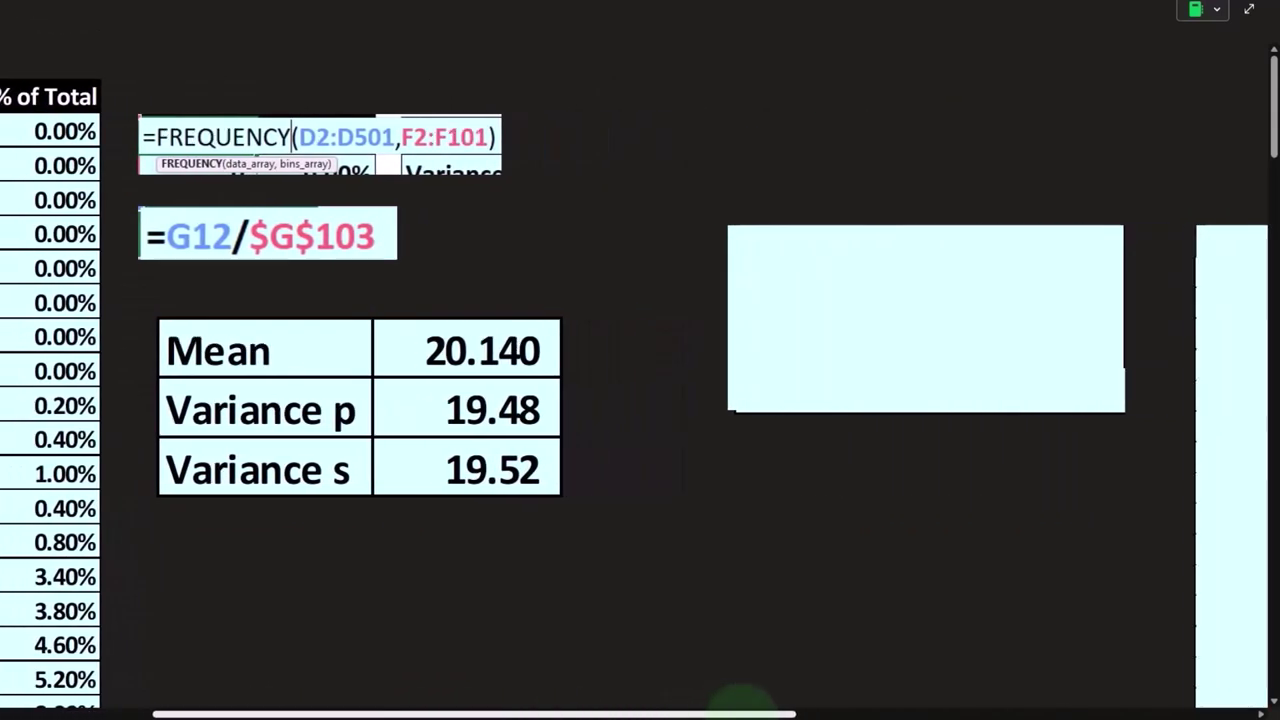
drag(573, 714, 798, 714)
- Shrink the right-hand cover to reveal the Mean potholes per miles table
click(835, 263)
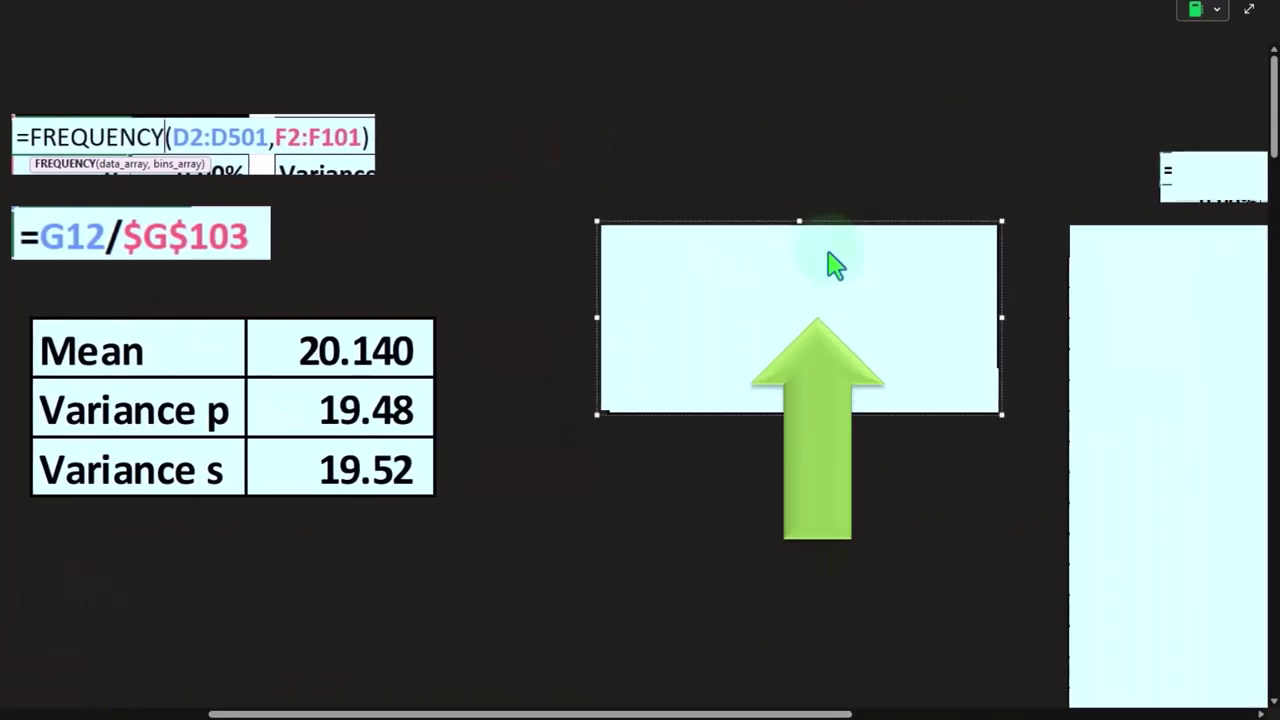
mouse_move(799, 222)
mouse_down()
mouse_move(801, 368)
mouse_move(786, 309)
mouse_up()
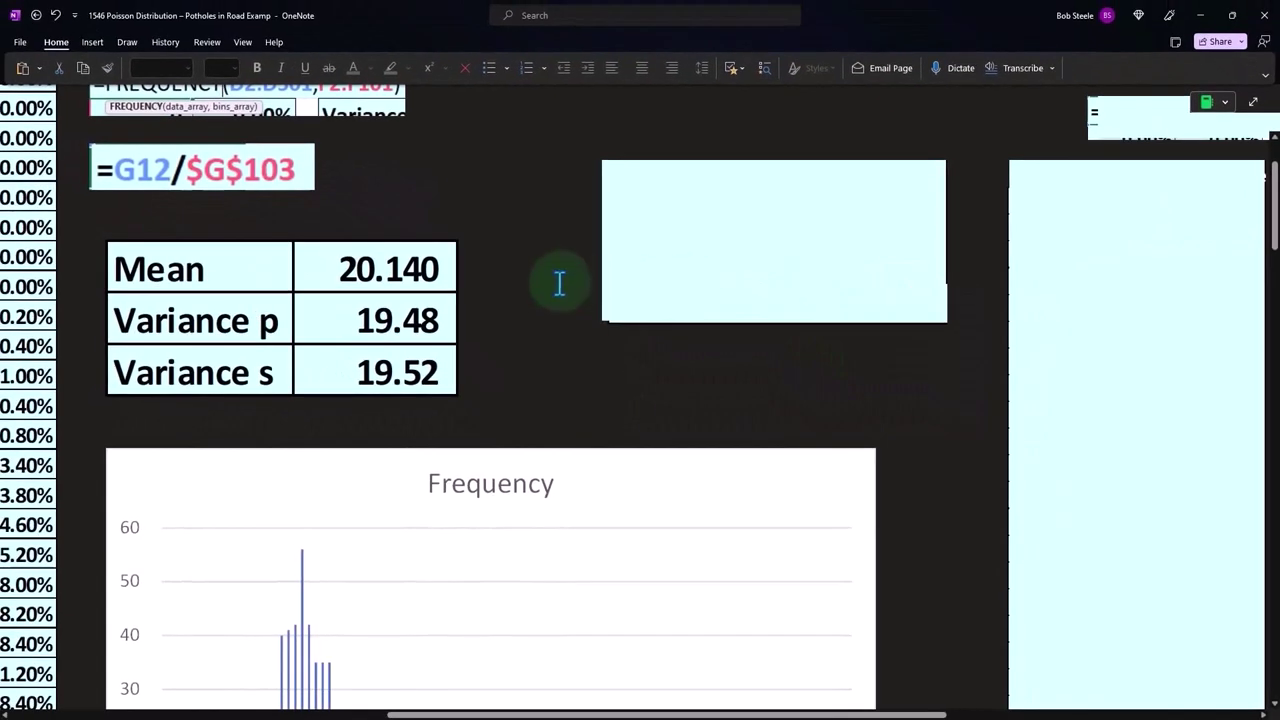
scroll(543, 283, down, 3)
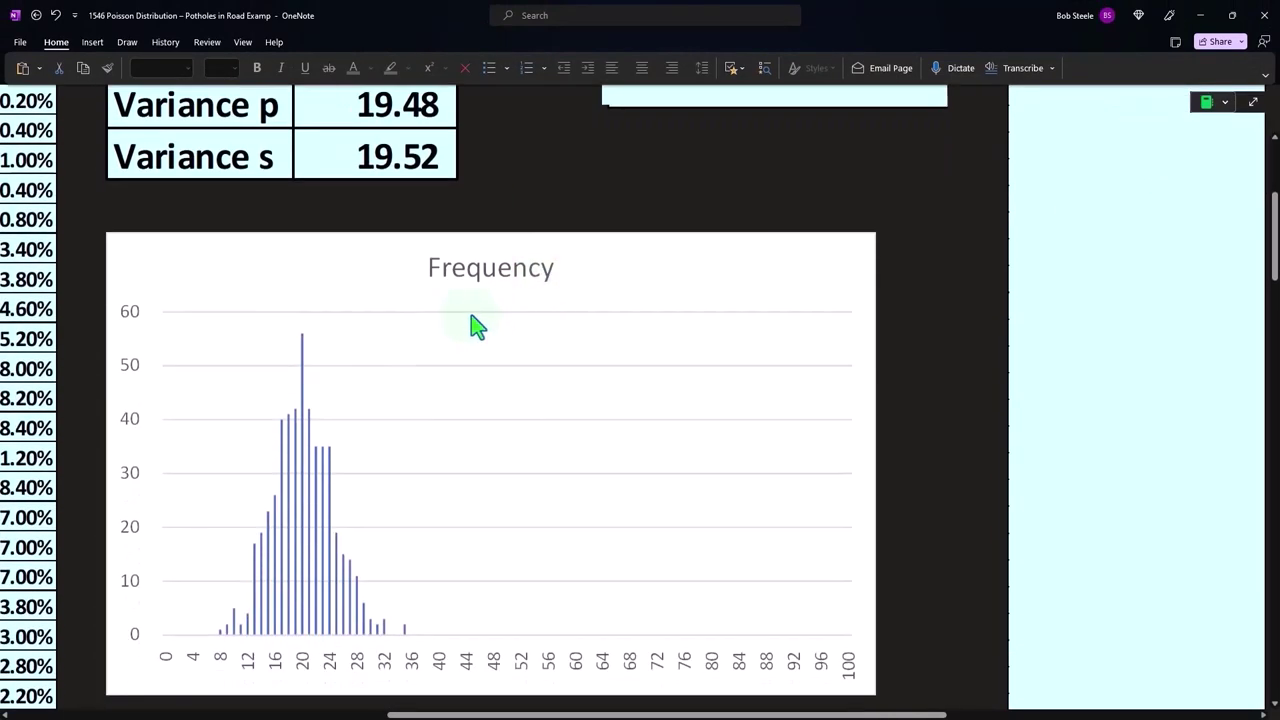
drag(625, 714, 455, 714)
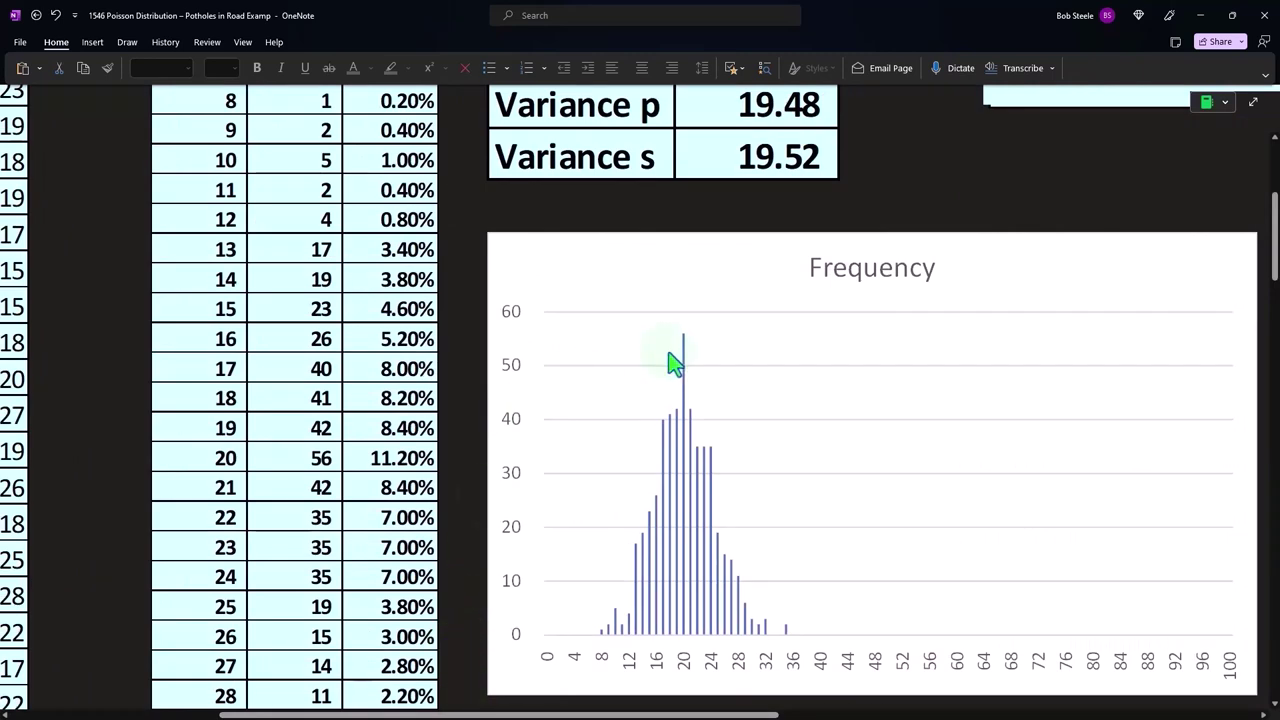
- Scroll to the Frequency chart and point out its peak of 56 near bin 20
scroll(675, 365, up, 1)
scroll(675, 365, up, 3)
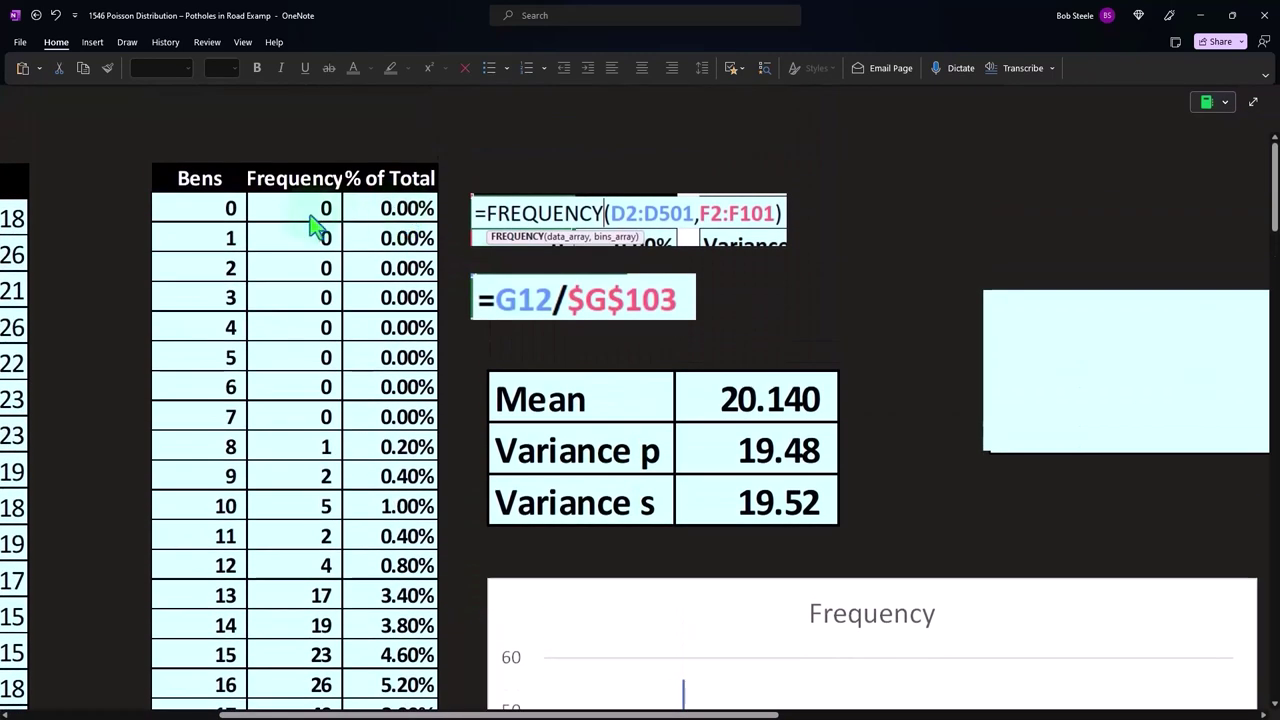
scroll(312, 225, down, 2)
scroll(312, 225, down, 3)
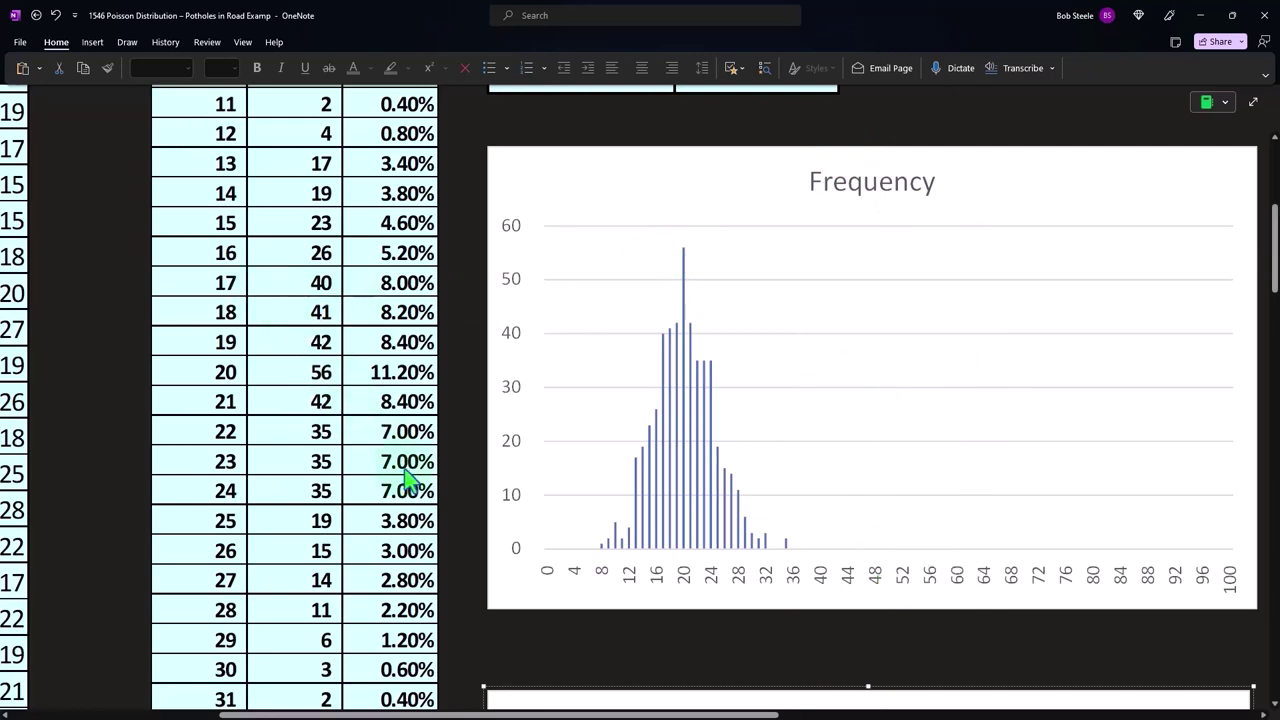
scroll(410, 480, up, 1)
scroll(412, 480, up, 3)
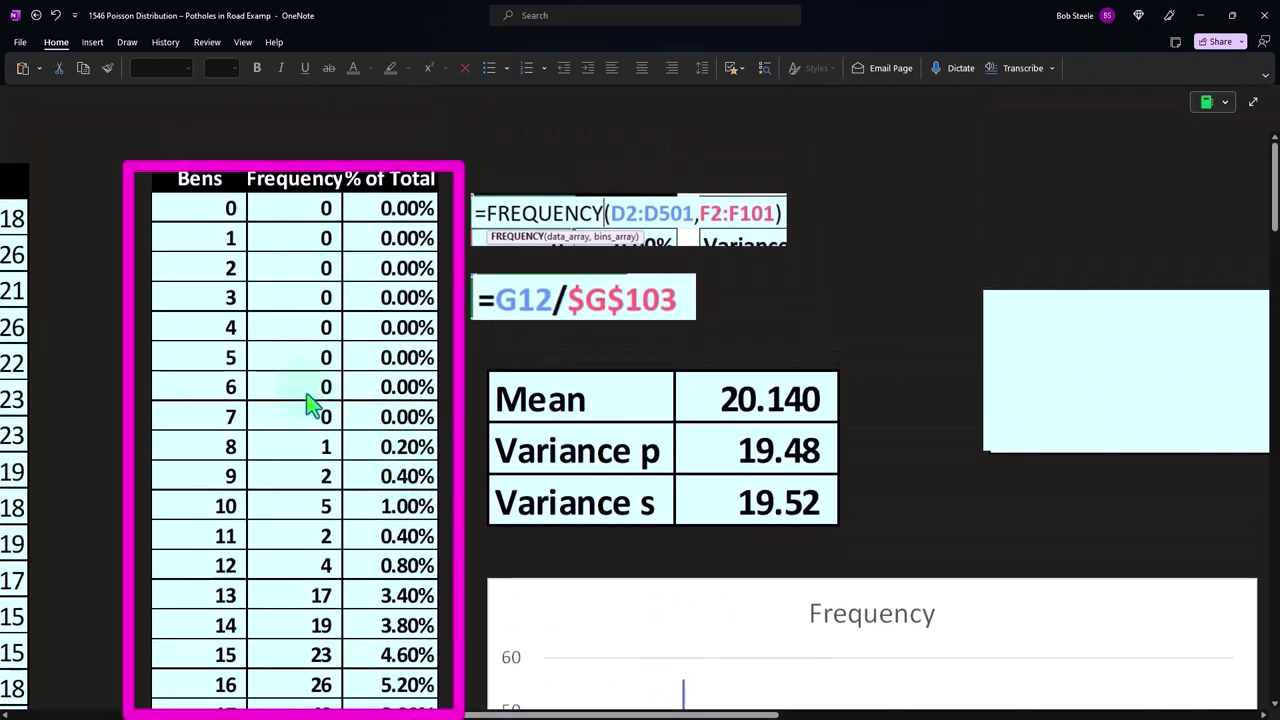
scroll(310, 403, down, 2)
scroll(310, 403, down, 2)
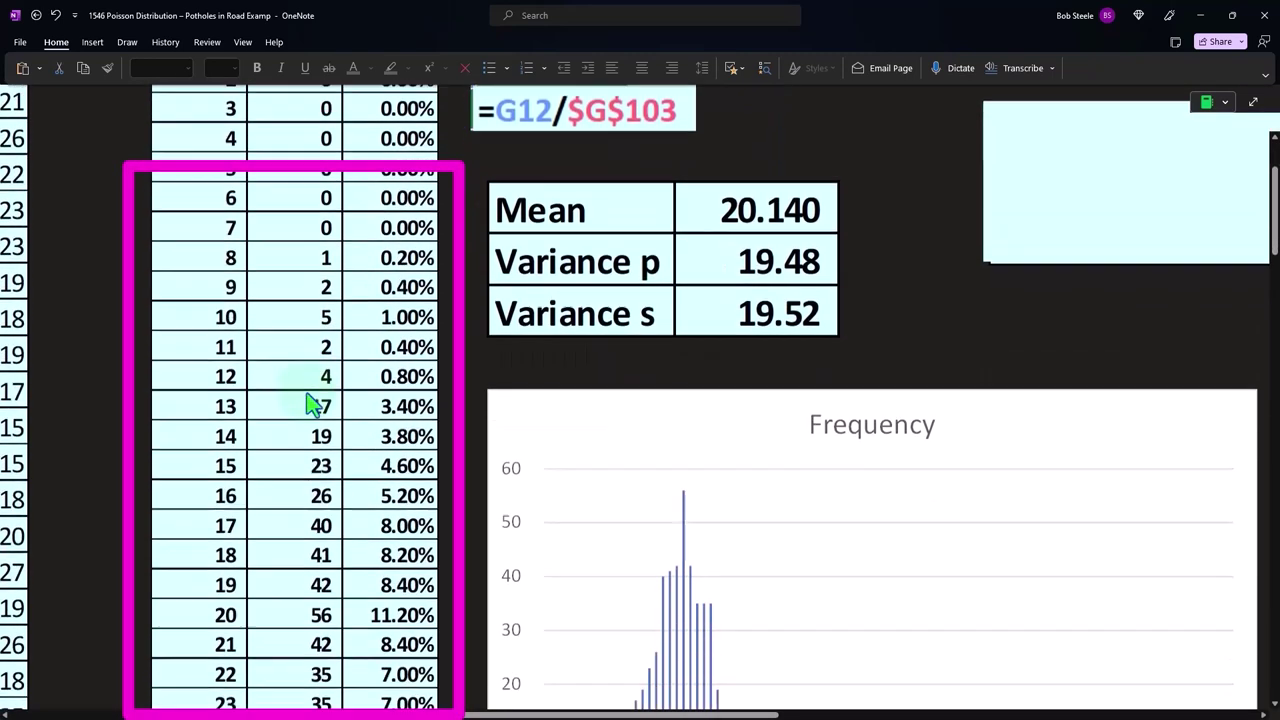
scroll(310, 403, down, 2)
scroll(310, 403, down, 1)
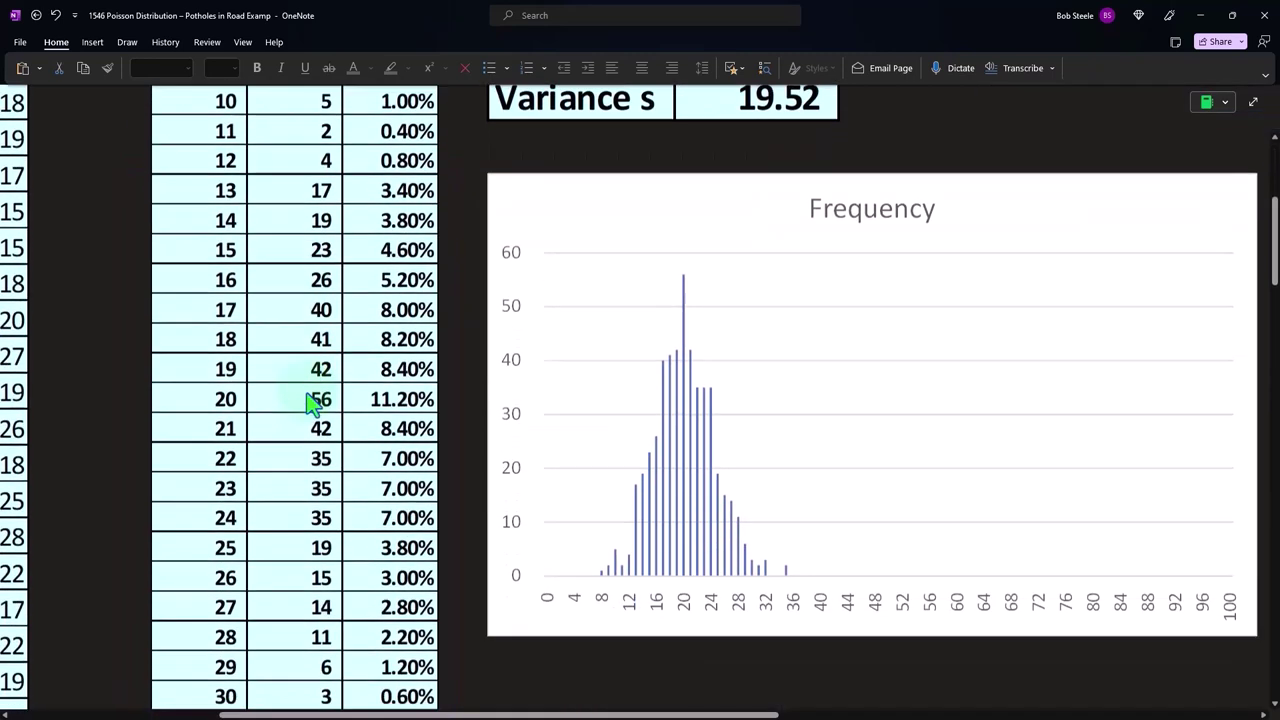
scroll(310, 403, down, 1)
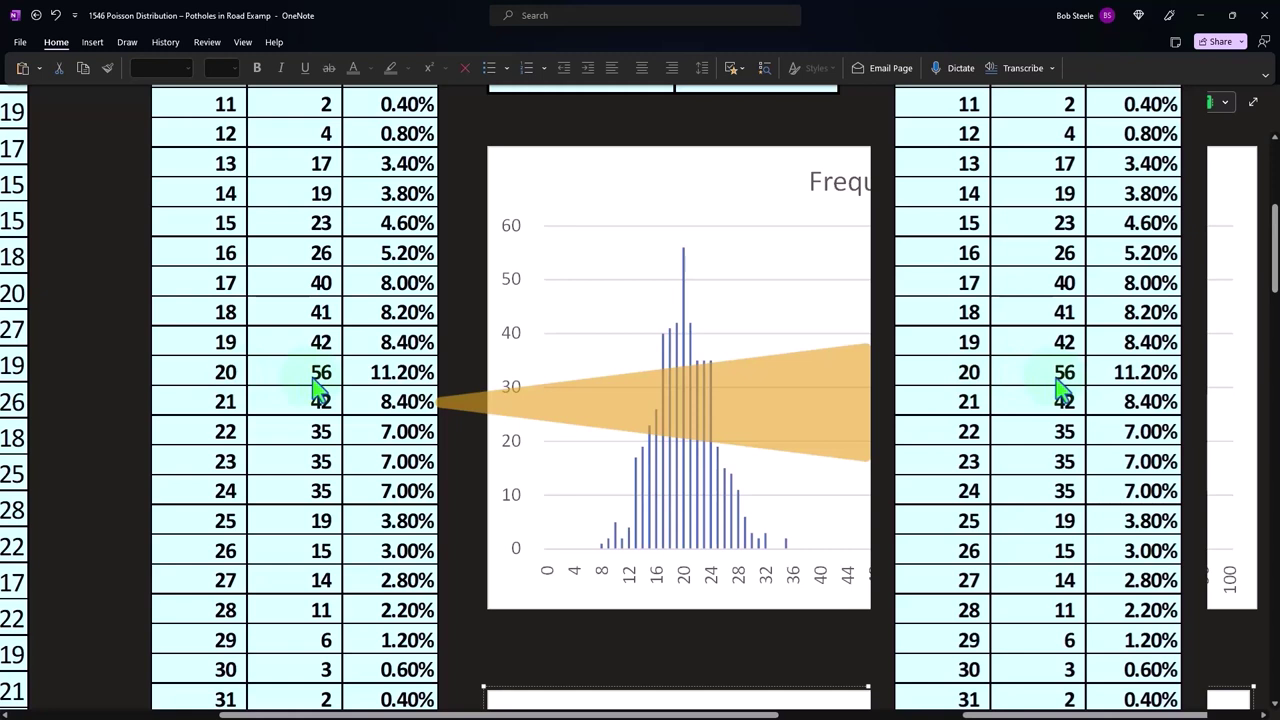
click(684, 262)
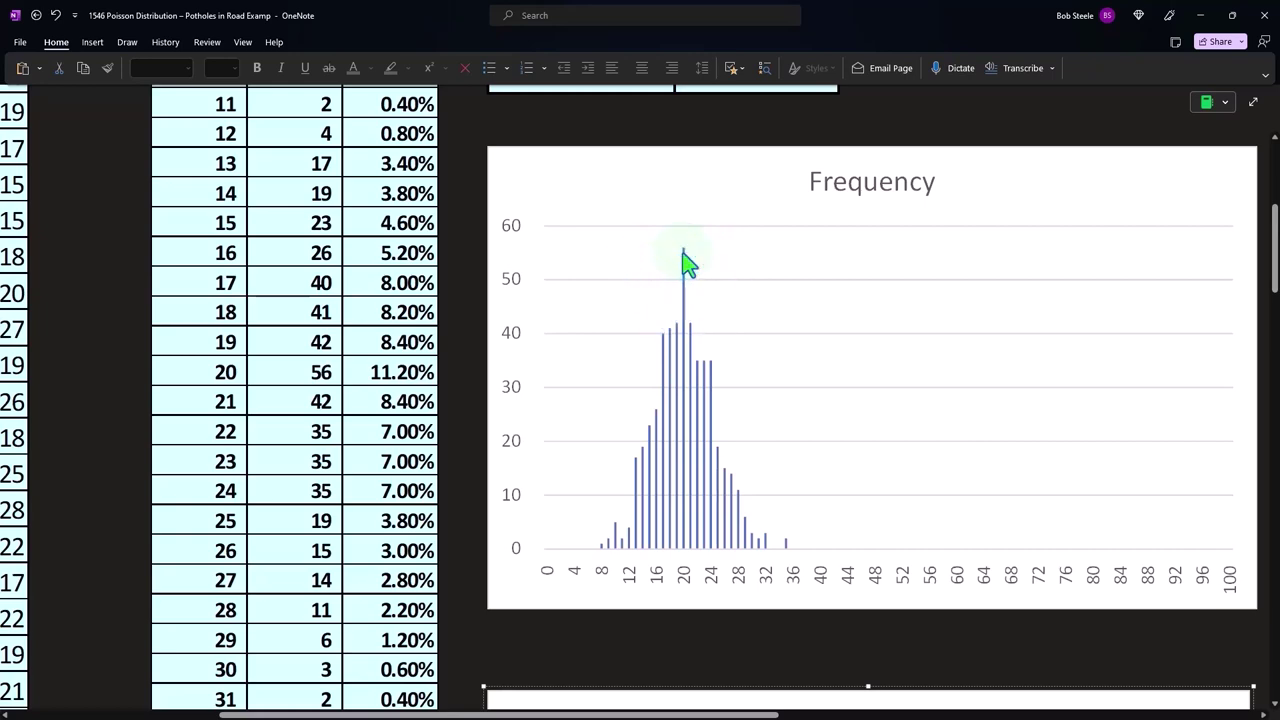
- Review the % of Total chart, peaking near 11.20%, against the Frequency chart
scroll(686, 262, down, 2)
scroll(686, 262, down, 5)
scroll(688, 262, down, 1)
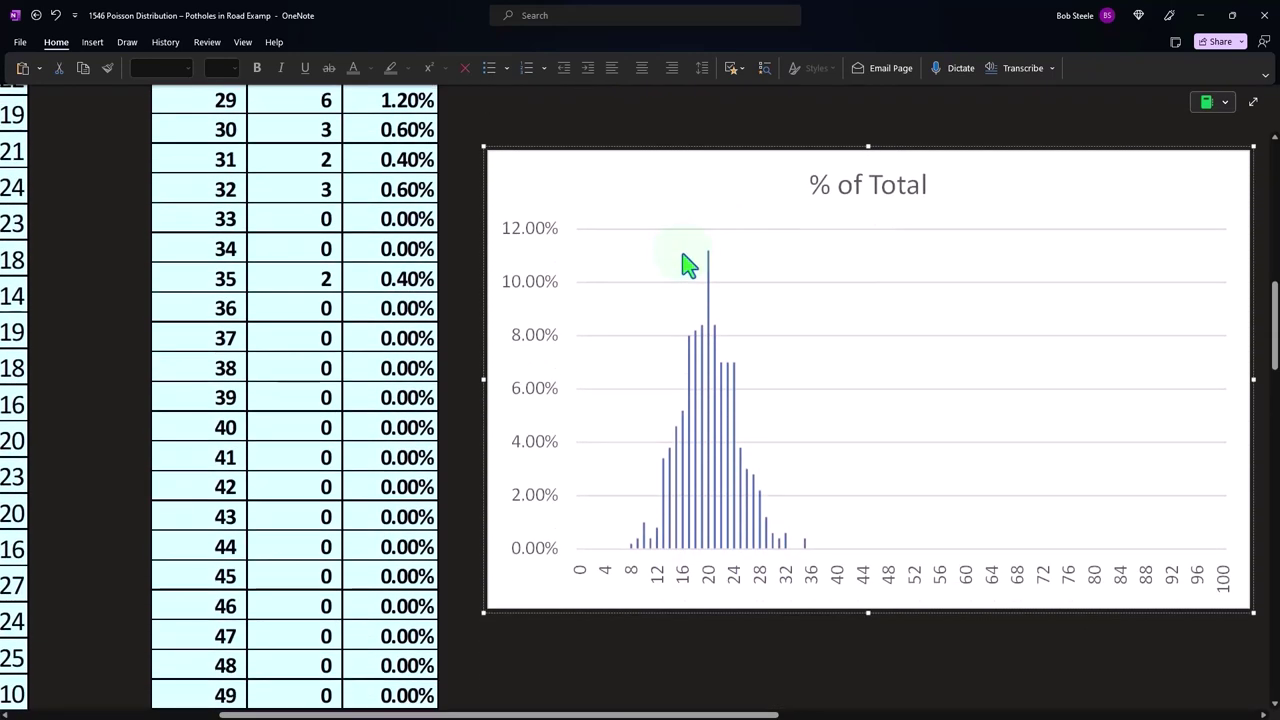
scroll(443, 287, up, 8)
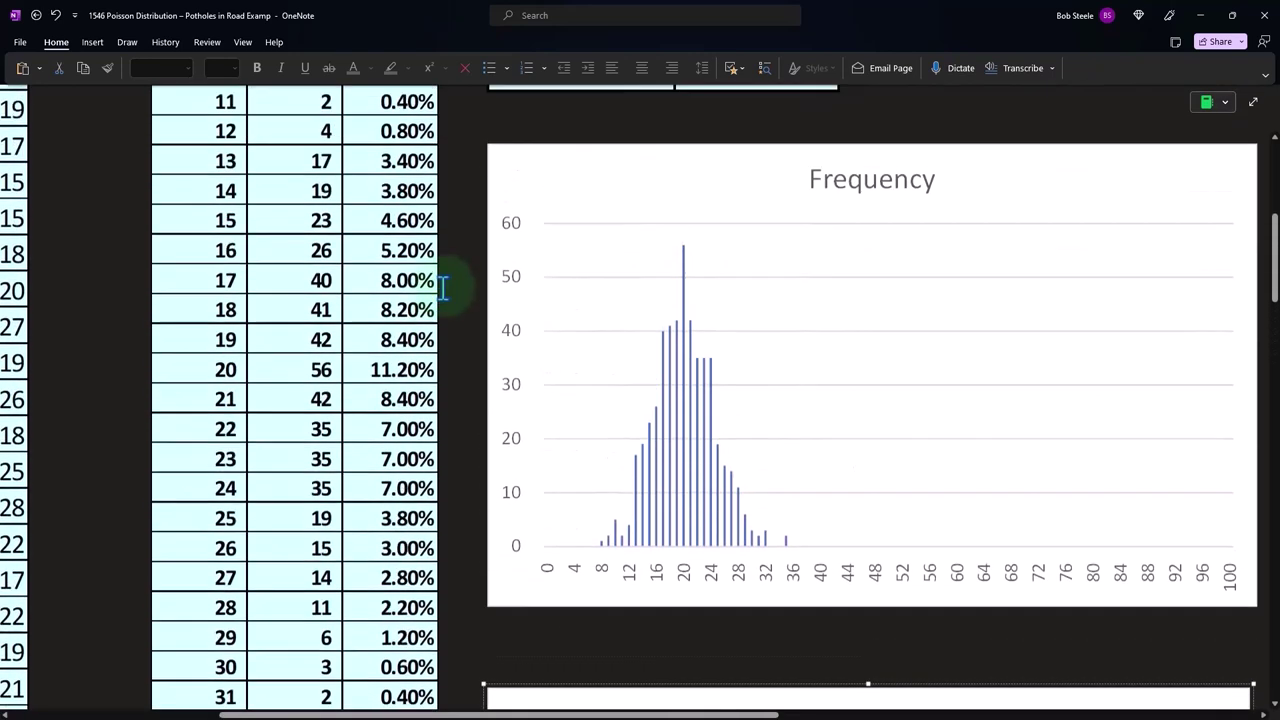
scroll(420, 234, up, 4)
scroll(417, 163, up, 3)
scroll(398, 195, up, 2)
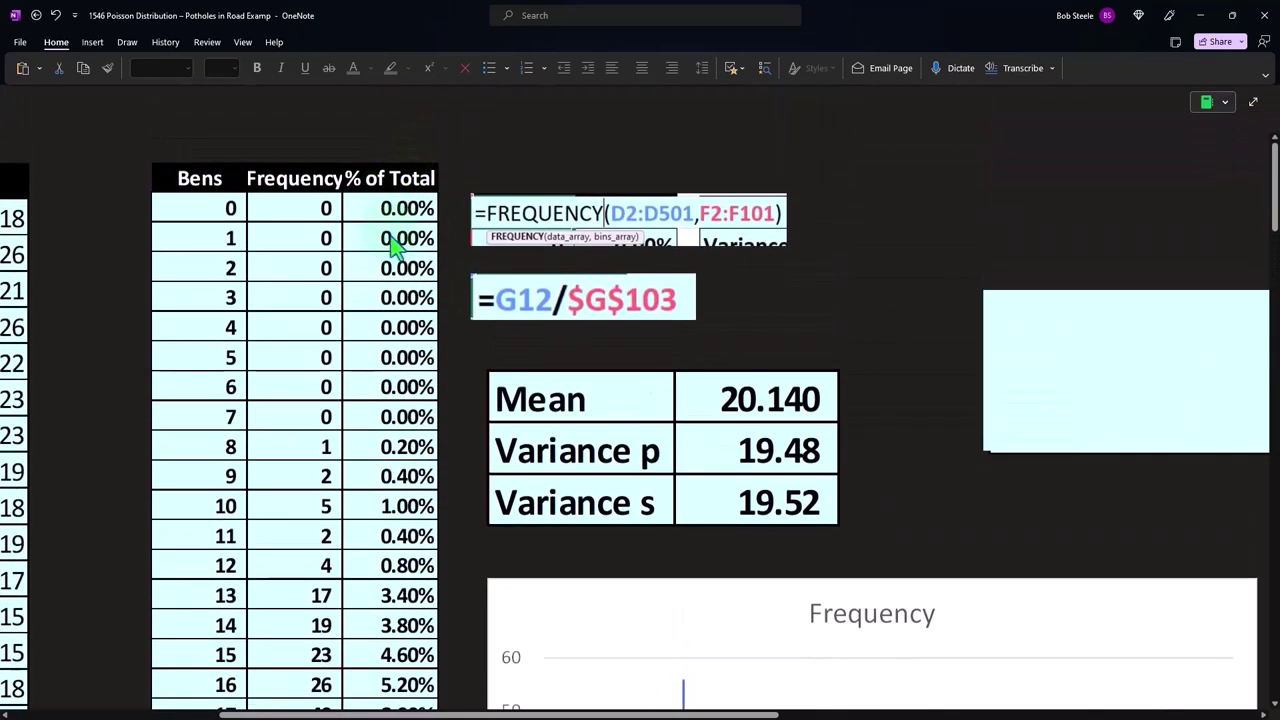
scroll(398, 247, down, 7)
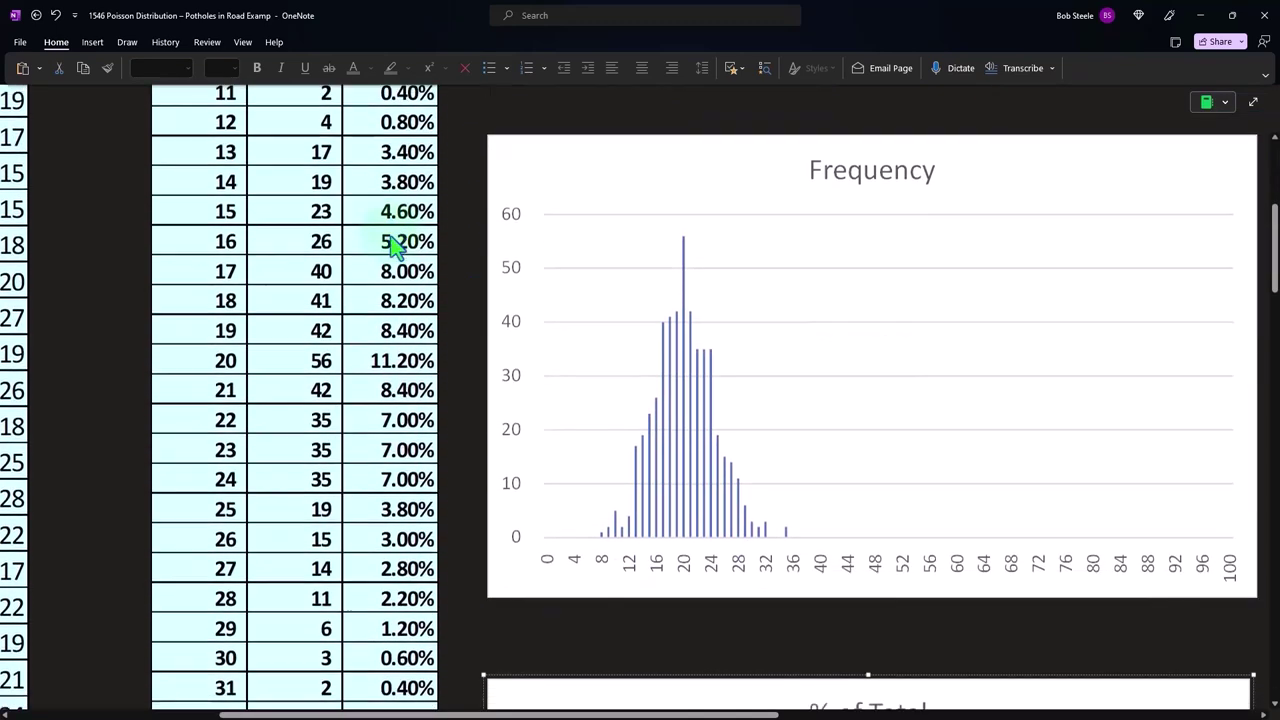
scroll(398, 247, down, 6)
scroll(398, 247, down, 2)
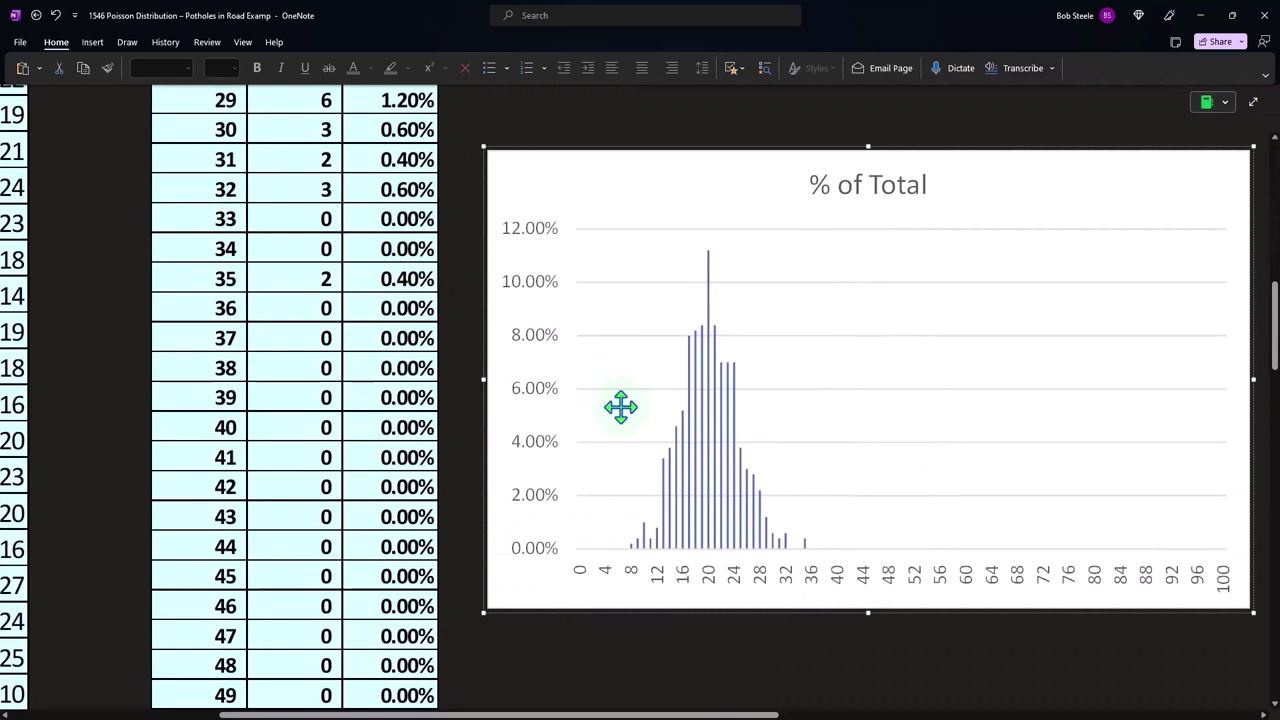
- Scroll up to the FREQUENCY formula, the Mean 20.140 and Variance table, and the Frequency chart top
click(563, 295)
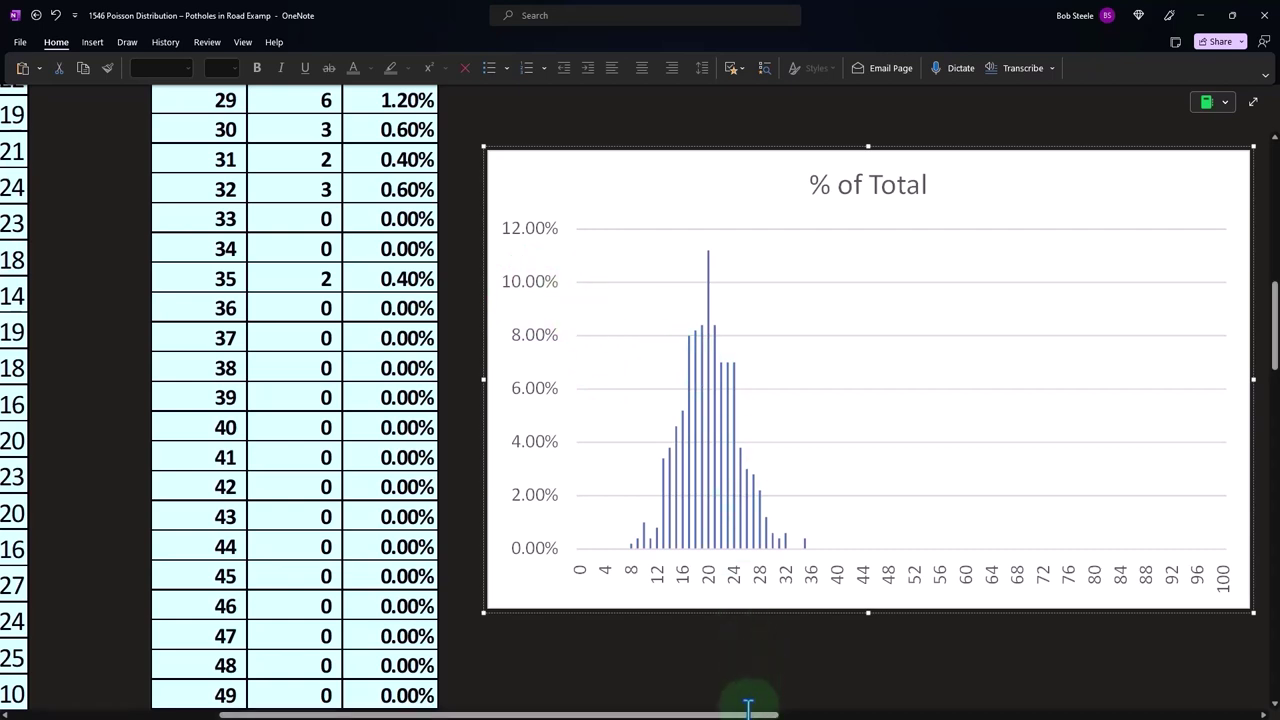
drag(748, 714, 855, 714)
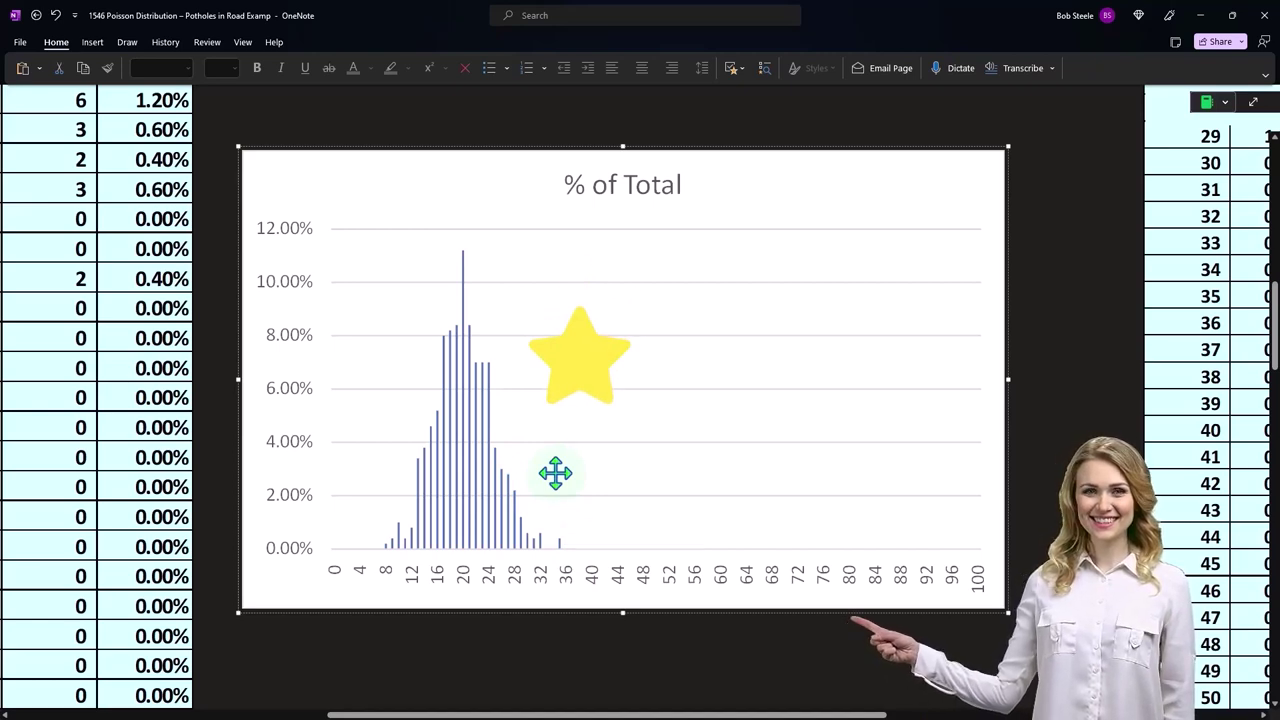
scroll(555, 473, up, 3)
scroll(555, 473, up, 6)
scroll(558, 490, up, 1)
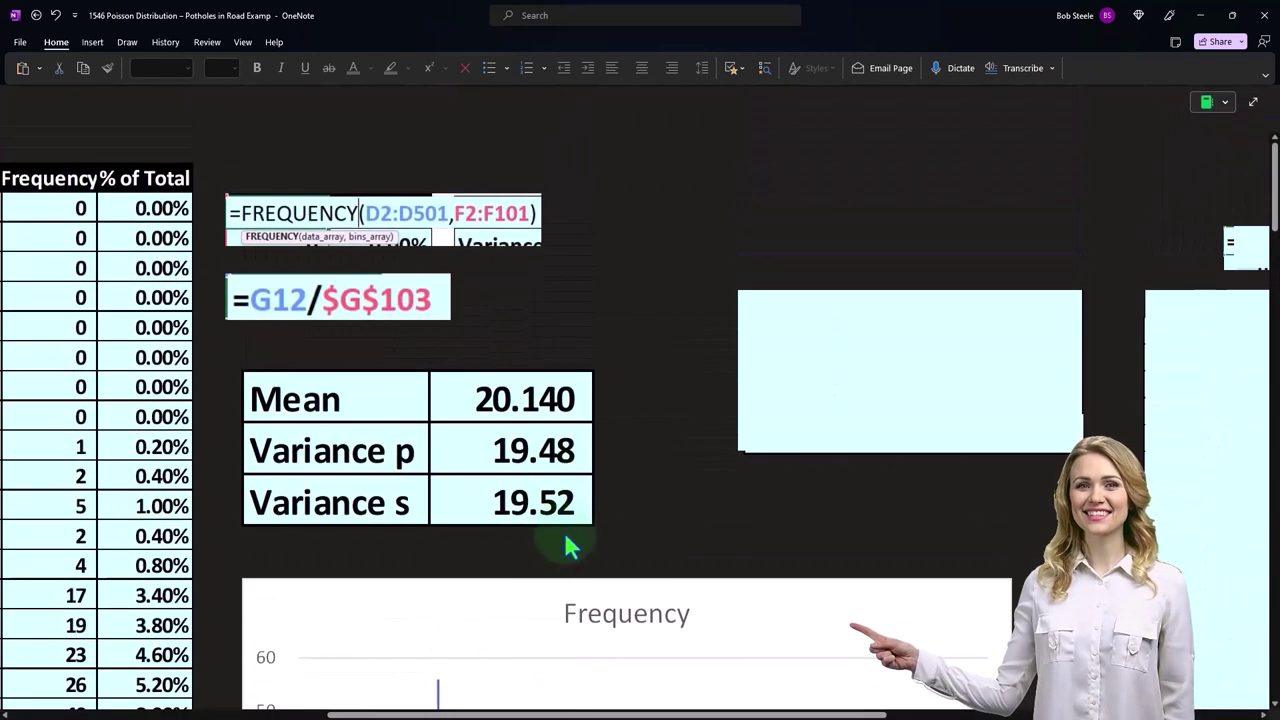
- Reveal the Per miles 100 row and the 'x=# of potholes in 100 mile' definition under Mean potholes
drag(618, 712, 804, 712)
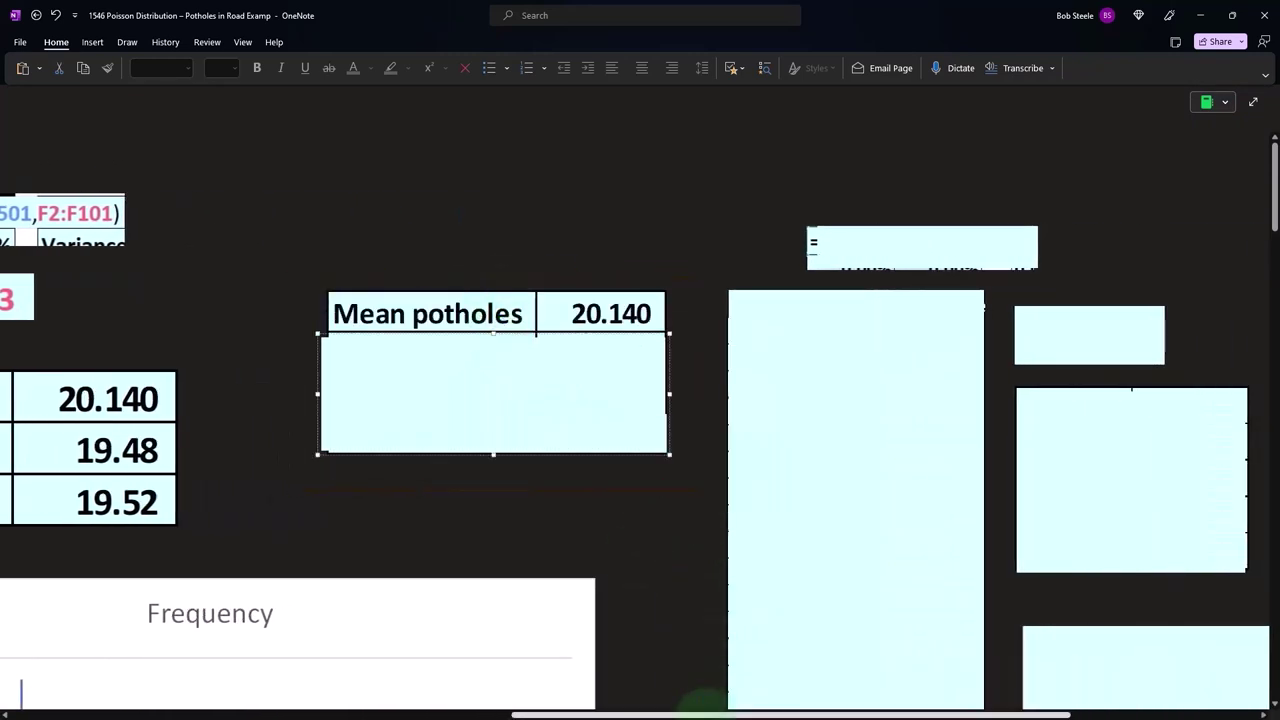
drag(703, 712, 590, 712)
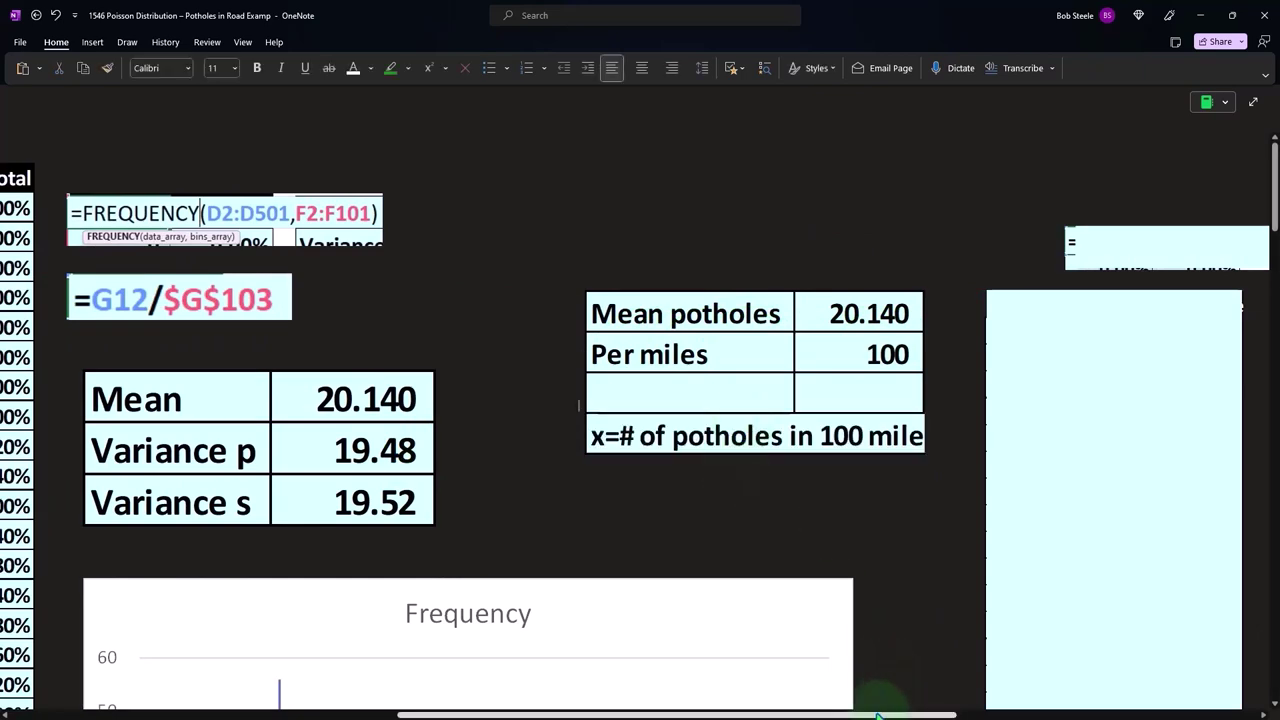
drag(876, 716, 1163, 716)
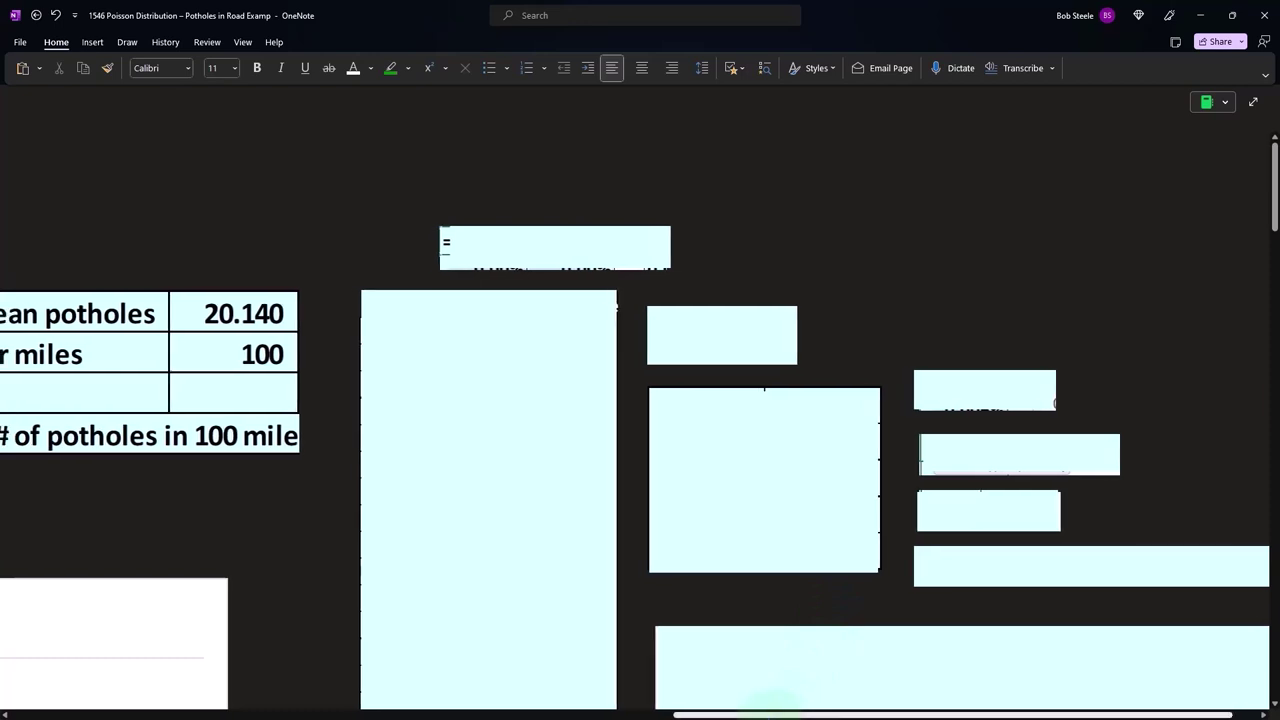
drag(780, 714, 748, 714)
- Pull back the cyan cover to expose the X and P(x) columns of the POISSON.DIST table
click(524, 302)
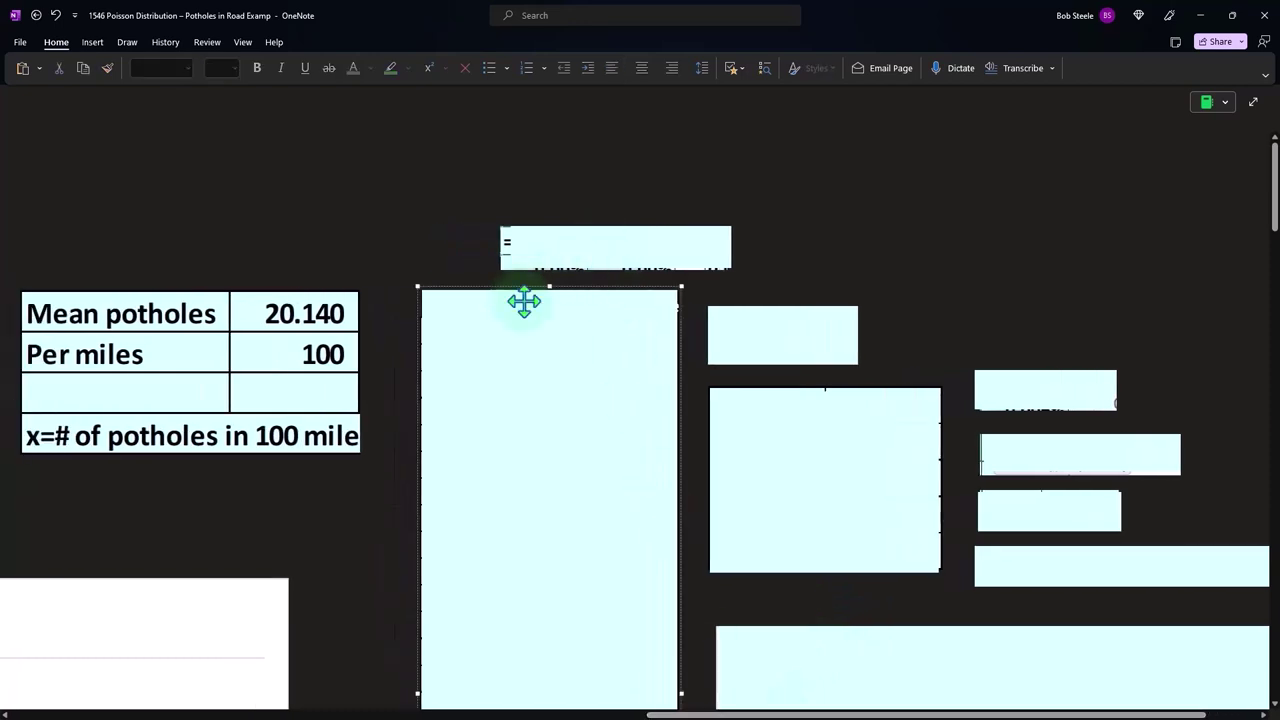
scroll(409, 514, down, 3)
drag(417, 479, 524, 489)
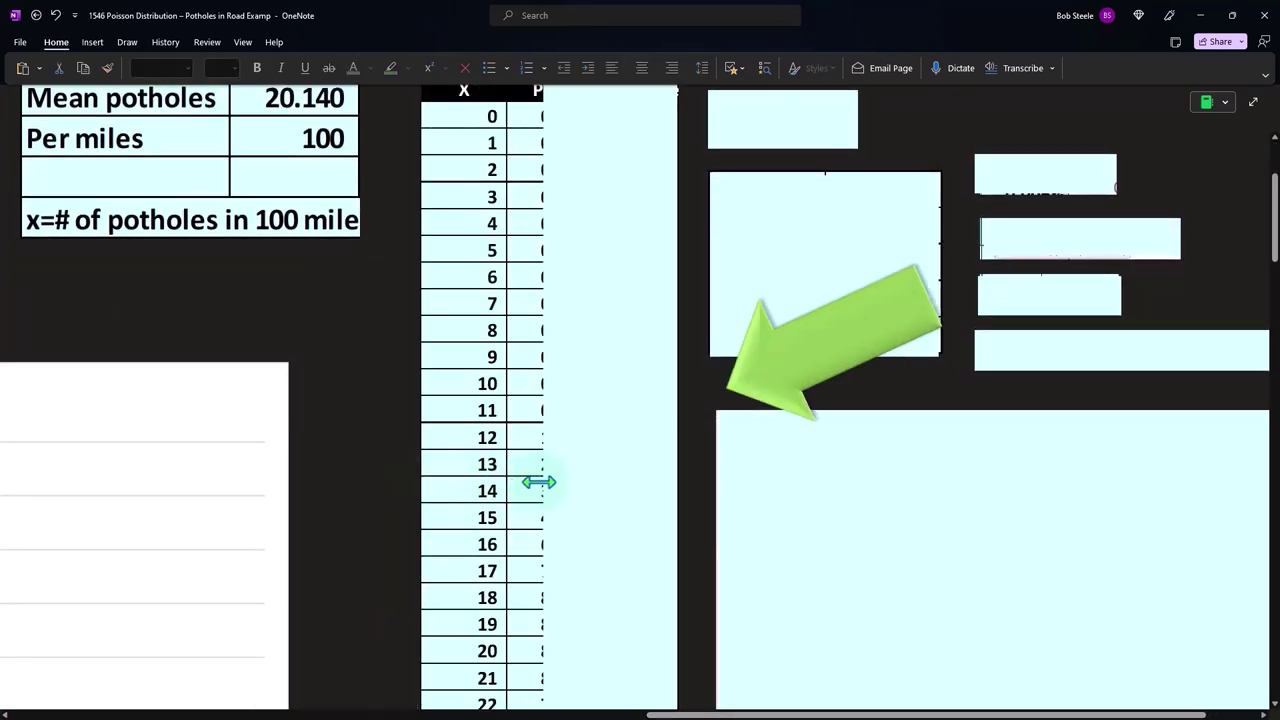
scroll(526, 494, up, 2)
scroll(528, 500, up, 1)
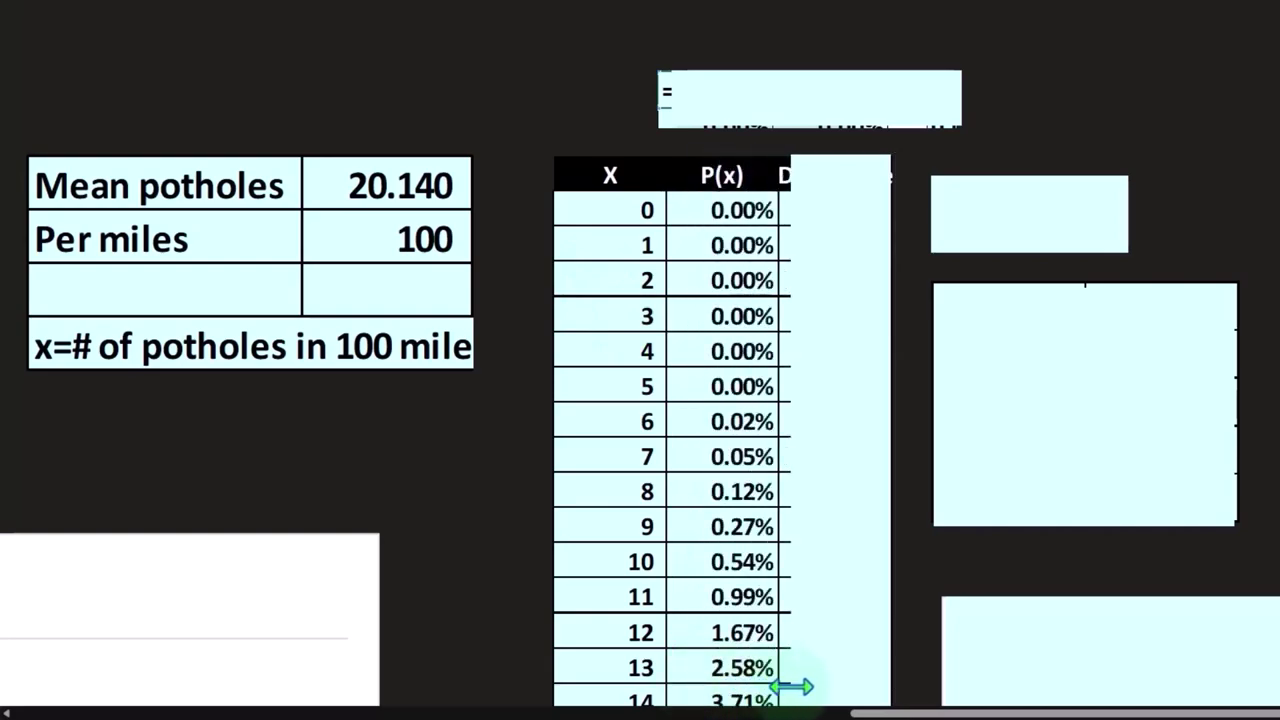
drag(695, 681, 792, 684)
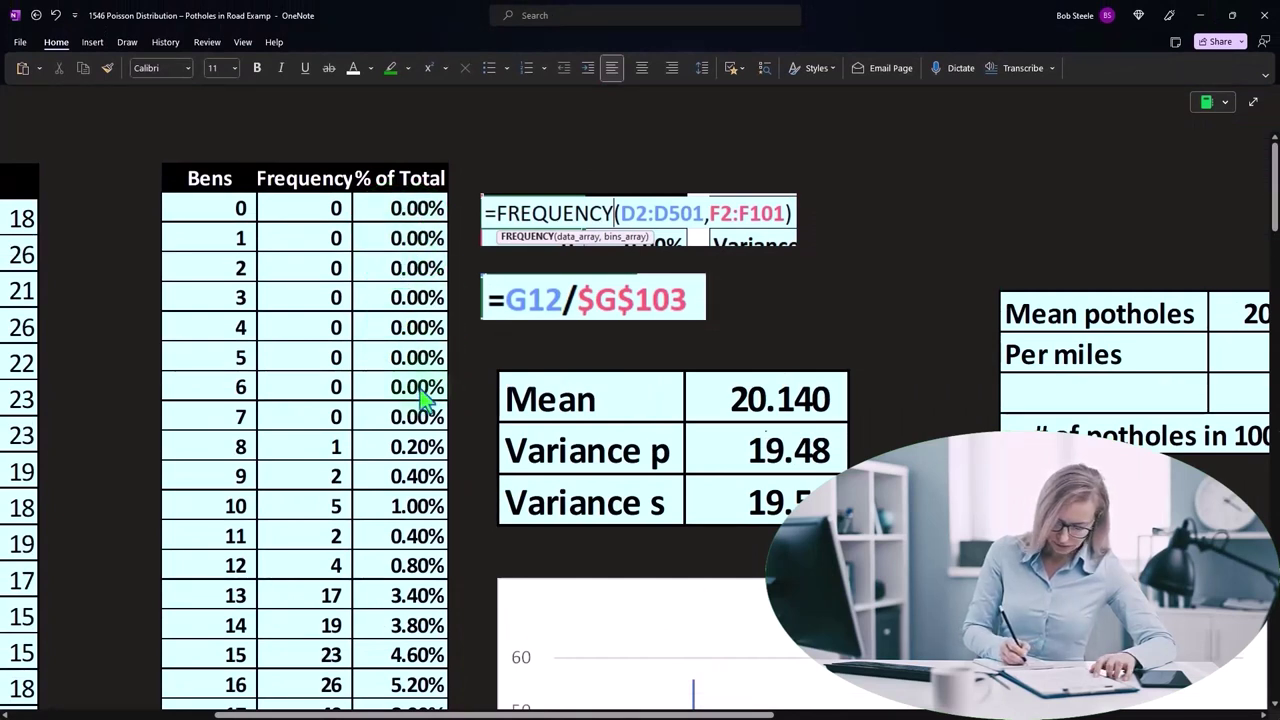
- Scroll through the Poisson table from X 0 to 57, with P(x) peaking at 8.88% at X=20, then return to its top
scroll(422, 400, down, 2)
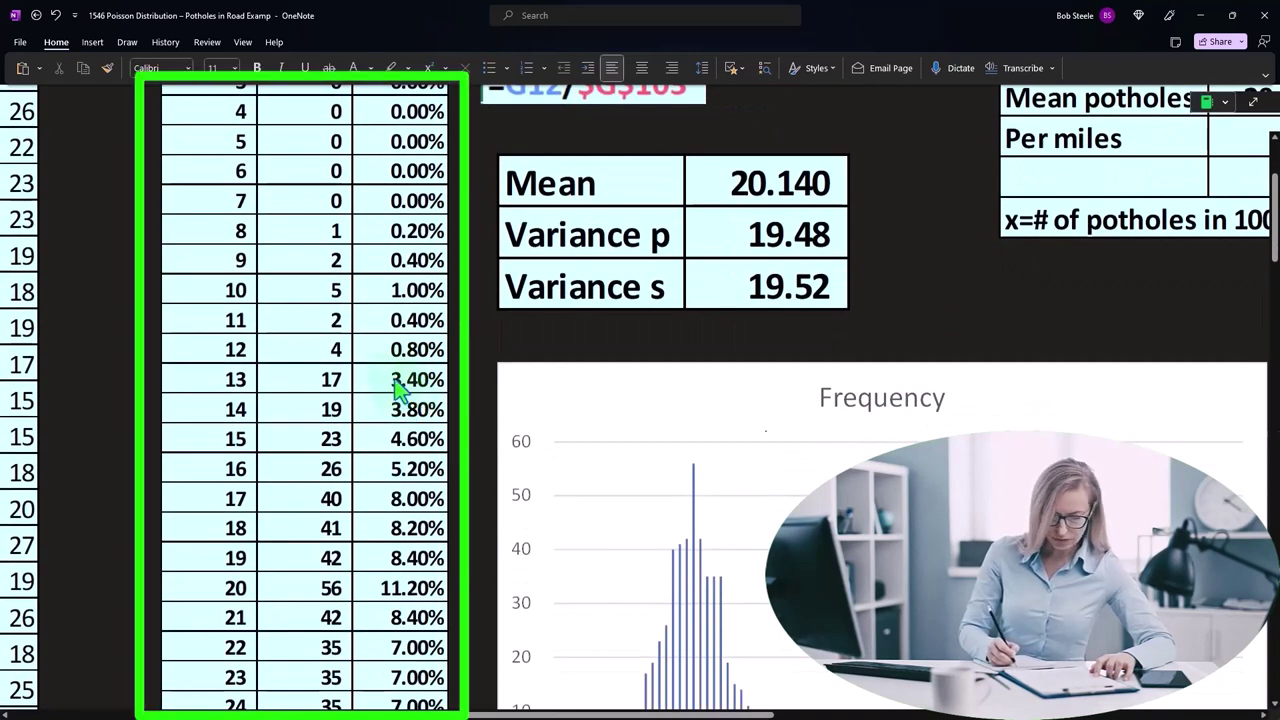
scroll(398, 390, up, 1)
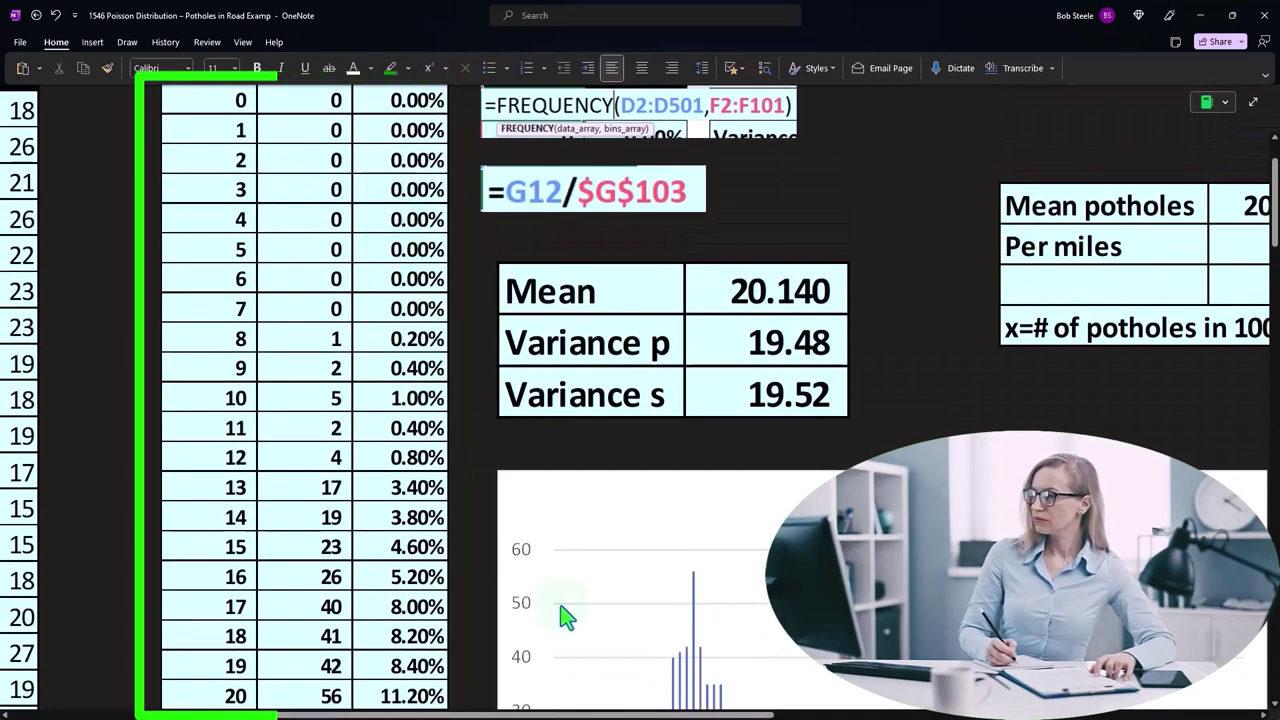
scroll(565, 615, right, 4)
scroll(785, 290, right, 5)
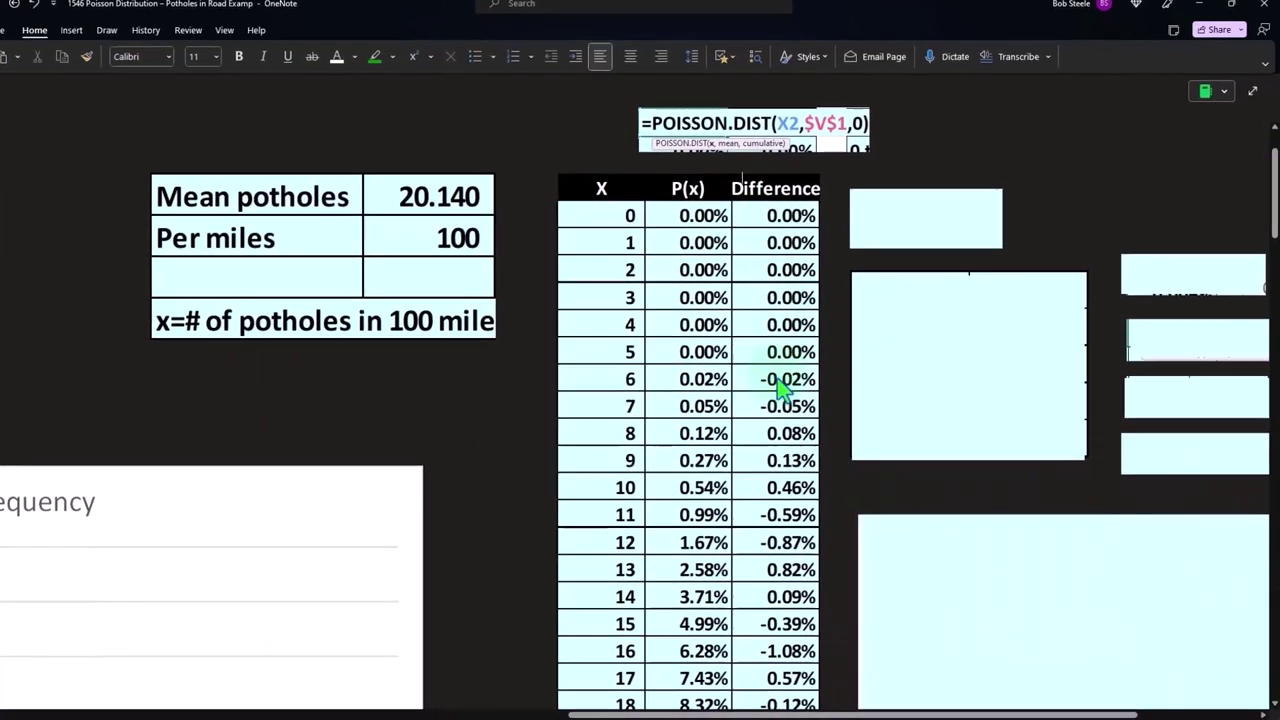
scroll(780, 390, down, 2)
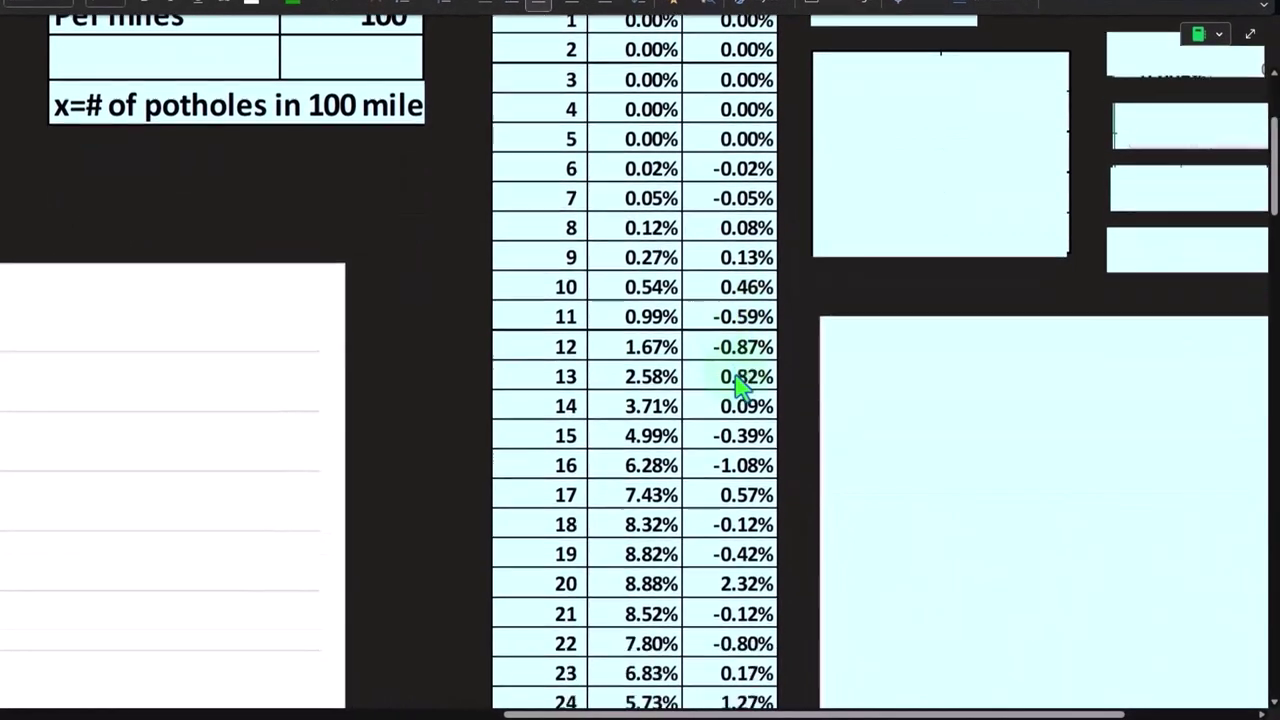
scroll(740, 385, down, 2)
scroll(740, 385, down, 1)
scroll(740, 385, down, 1)
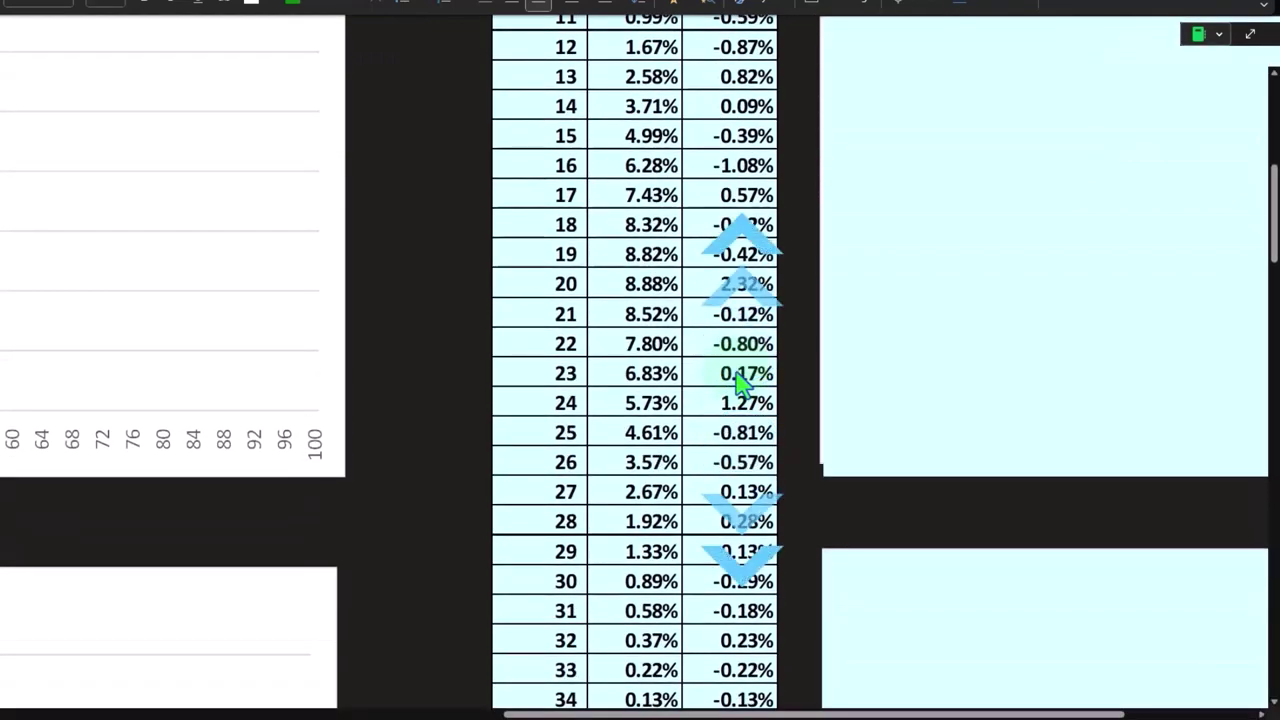
scroll(740, 385, down, 2)
scroll(745, 372, down, 2)
scroll(760, 390, down, 1)
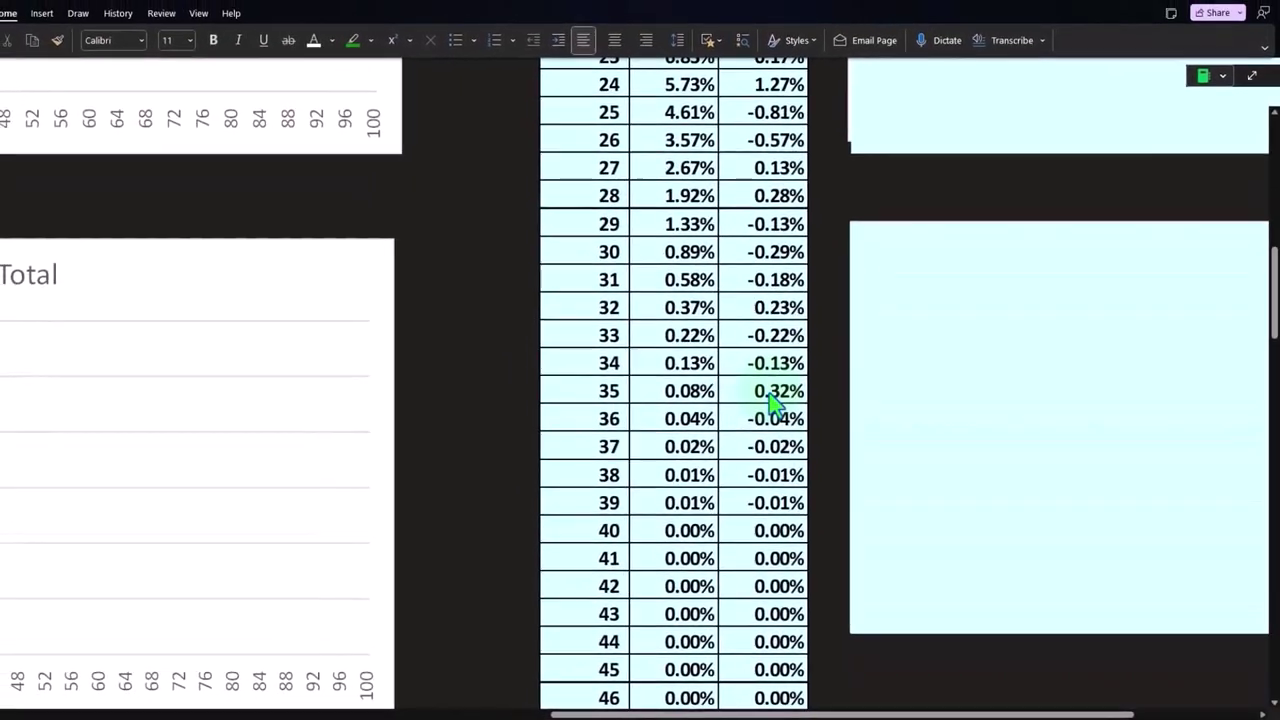
scroll(785, 410, down, 2)
scroll(790, 414, down, 2)
scroll(790, 414, down, 2)
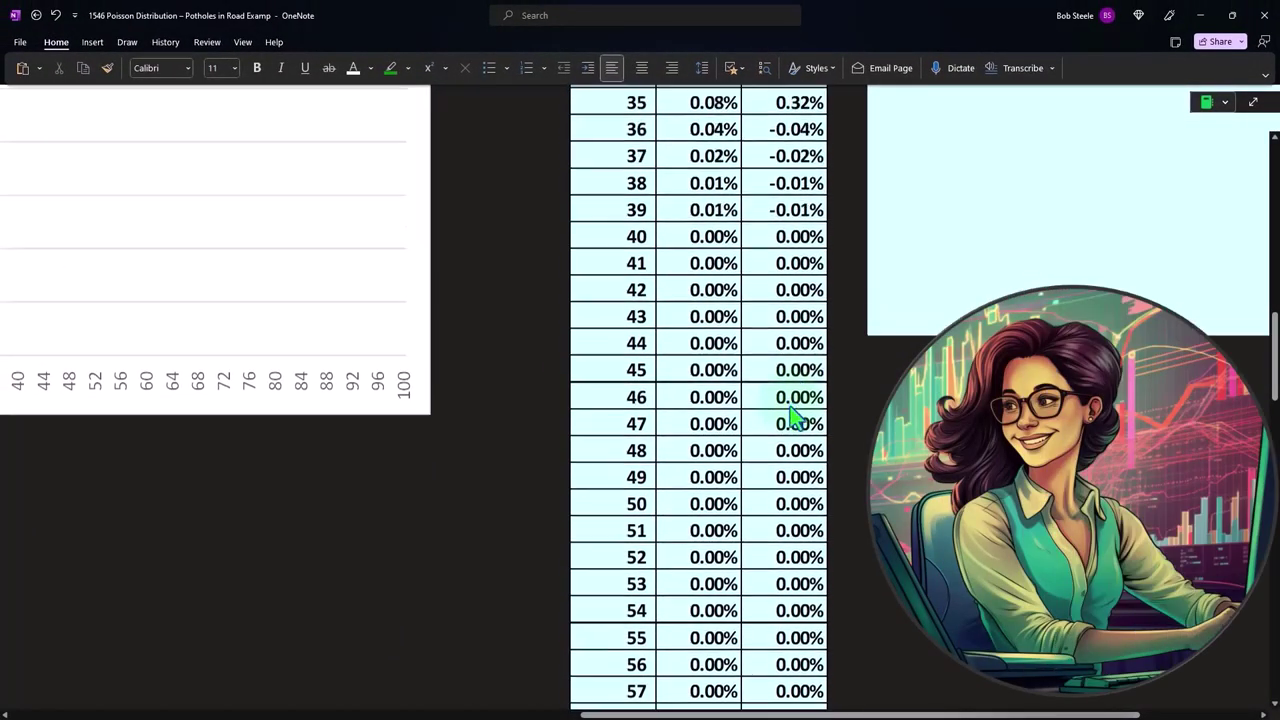
scroll(790, 414, up, 8)
scroll(794, 420, up, 6)
scroll(786, 526, up, 1)
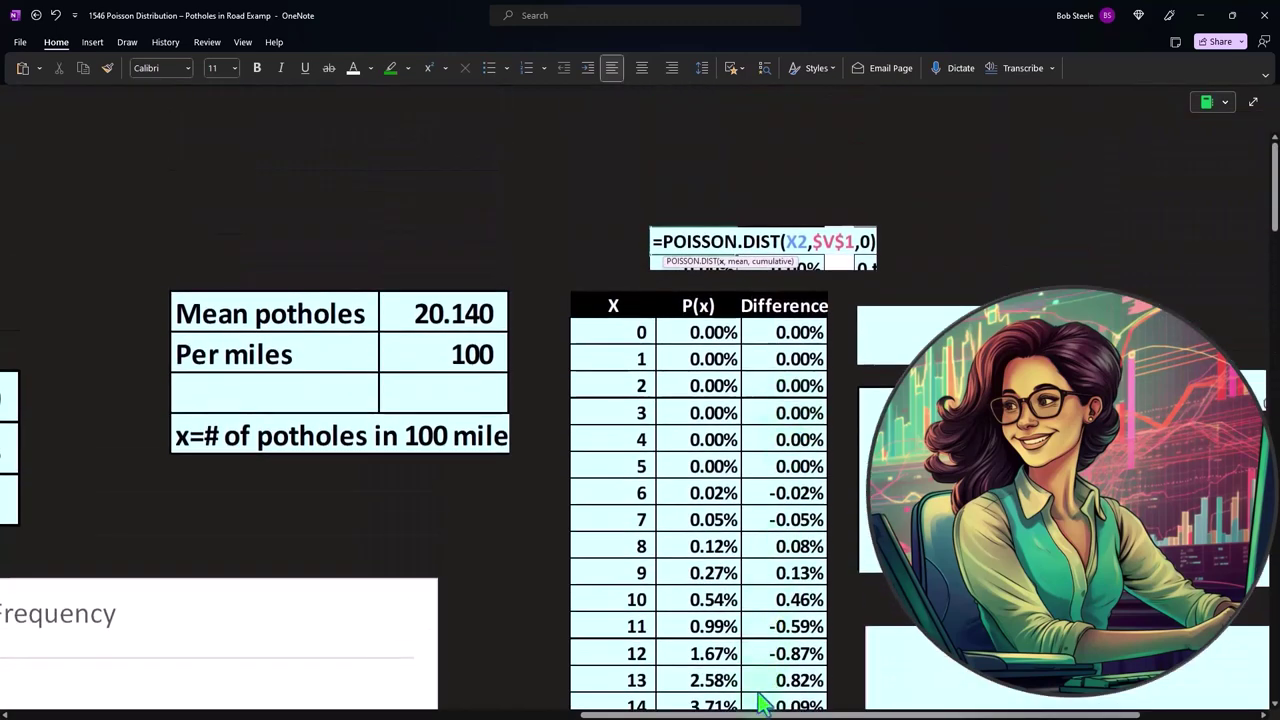
- Reveal the =H2-Y2 Difference formula and the '0 to = 5' row showing 0.006%
drag(762, 714, 880, 714)
click(687, 316)
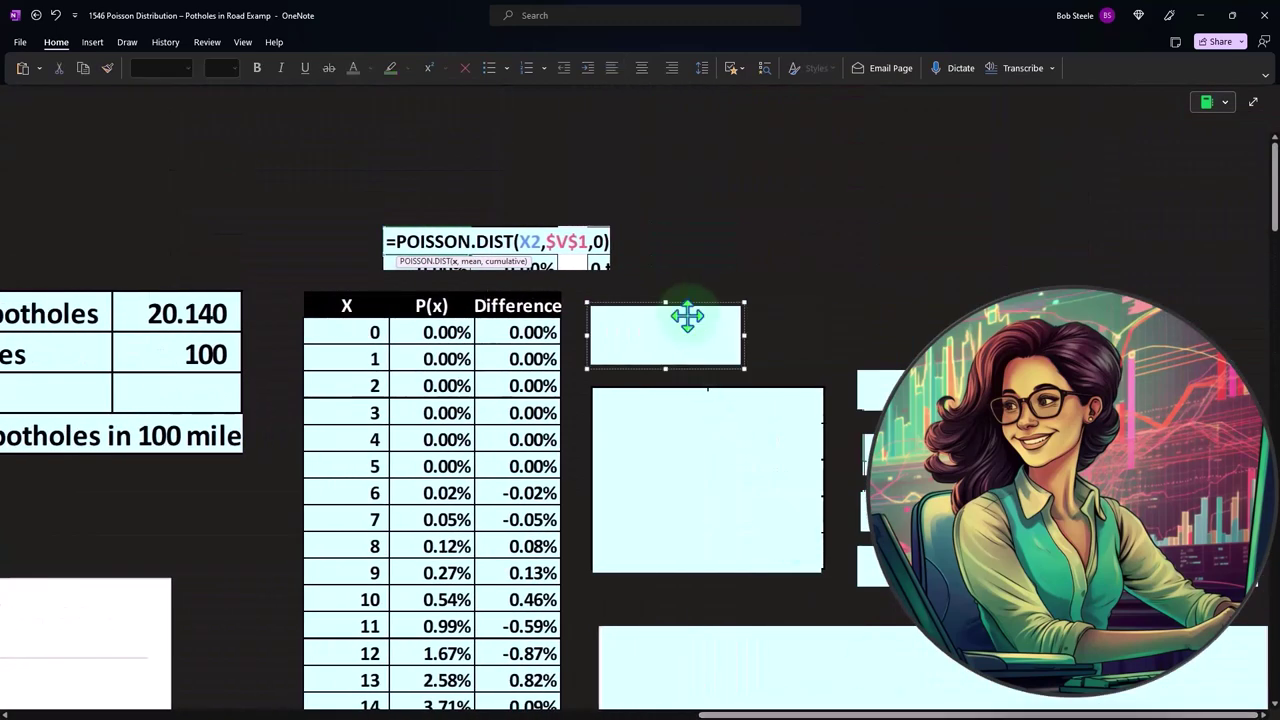
key(ctrl+v)
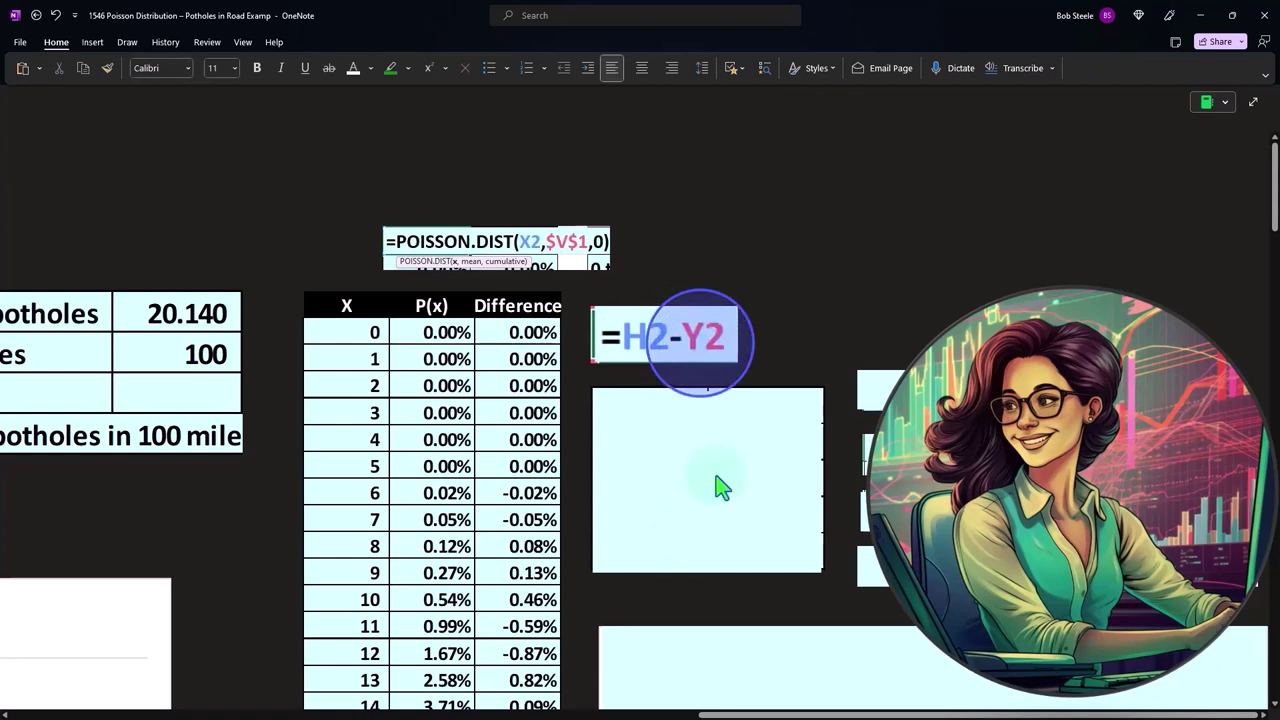
click(723, 486)
key(ctrl+v)
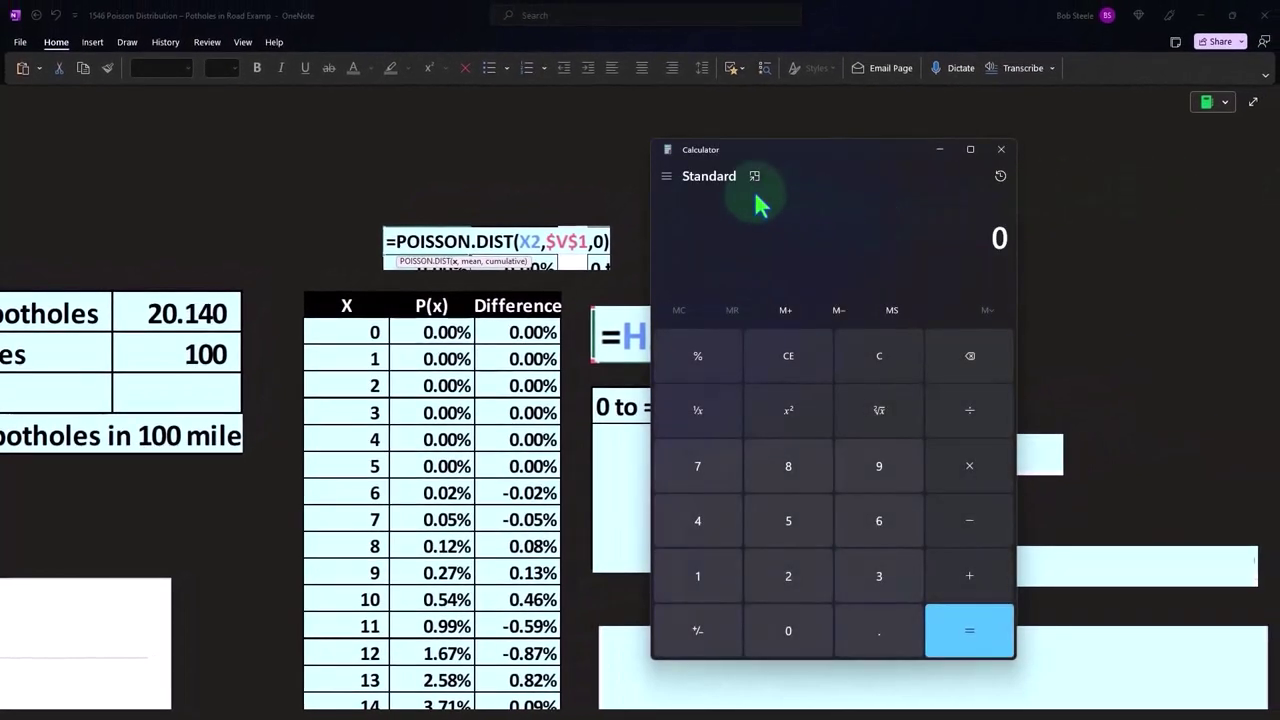
- Close the Calculator, then uncover a second 0 to = 5 row and select the range-formula cover
click(755, 177)
mouse_move(1086, 45)
mouse_down()
mouse_move(657, 416)
mouse_move(437, 506)
mouse_up()
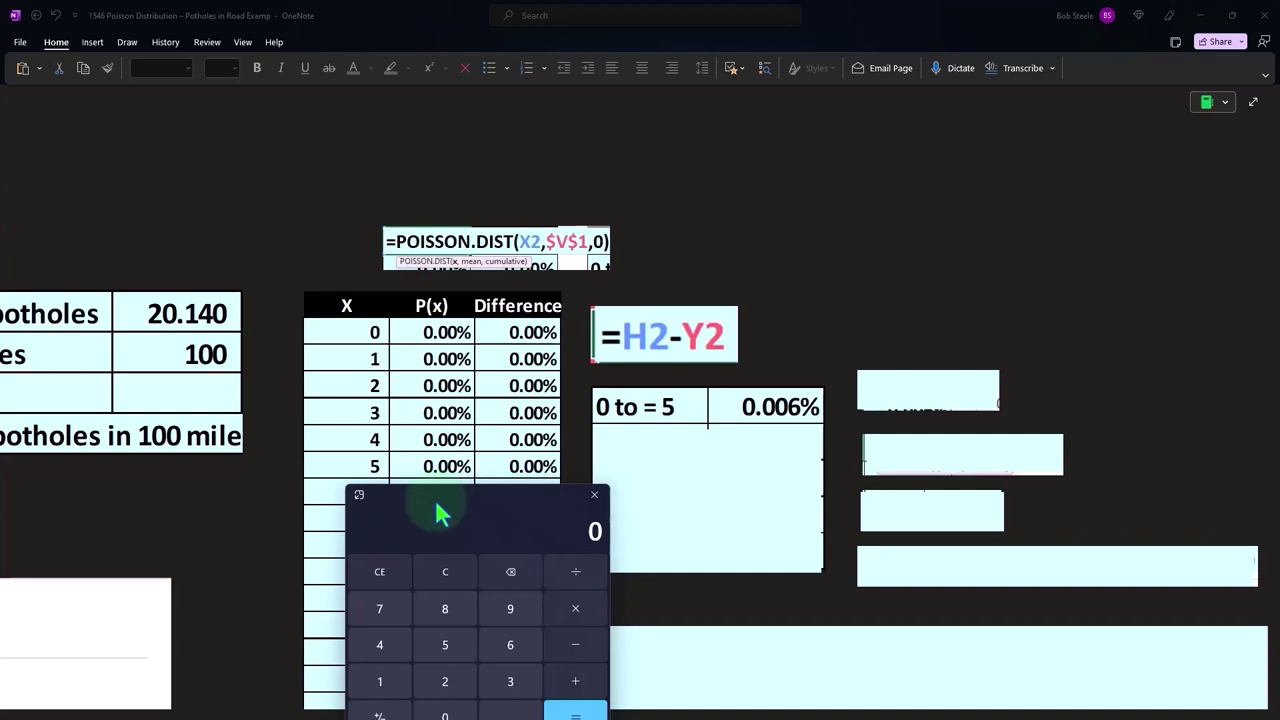
click(594, 494)
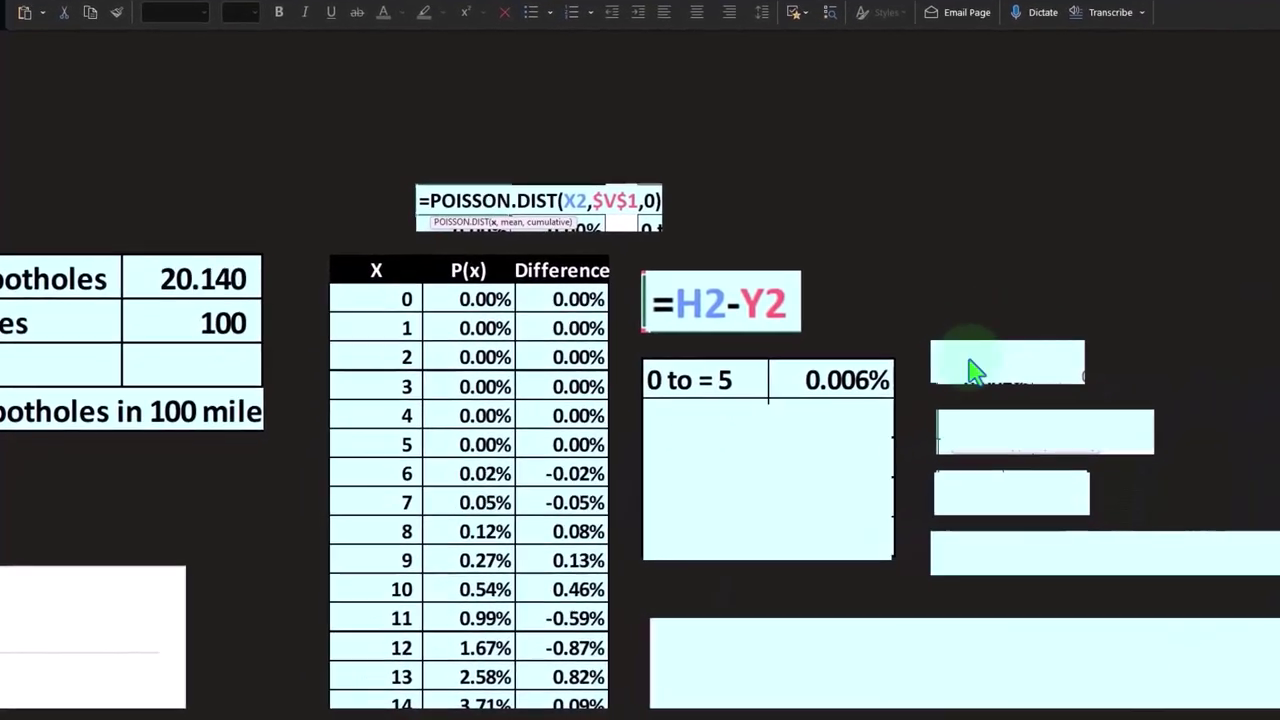
drag(834, 378, 834, 412)
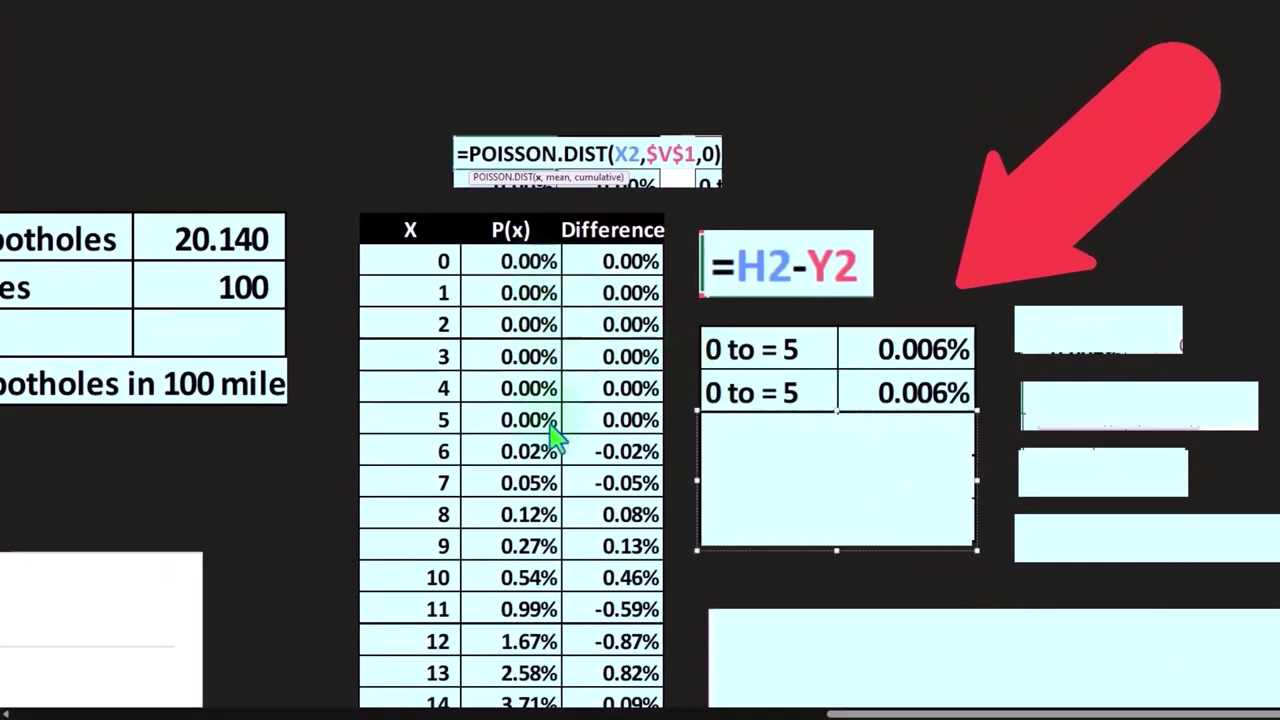
click(1117, 341)
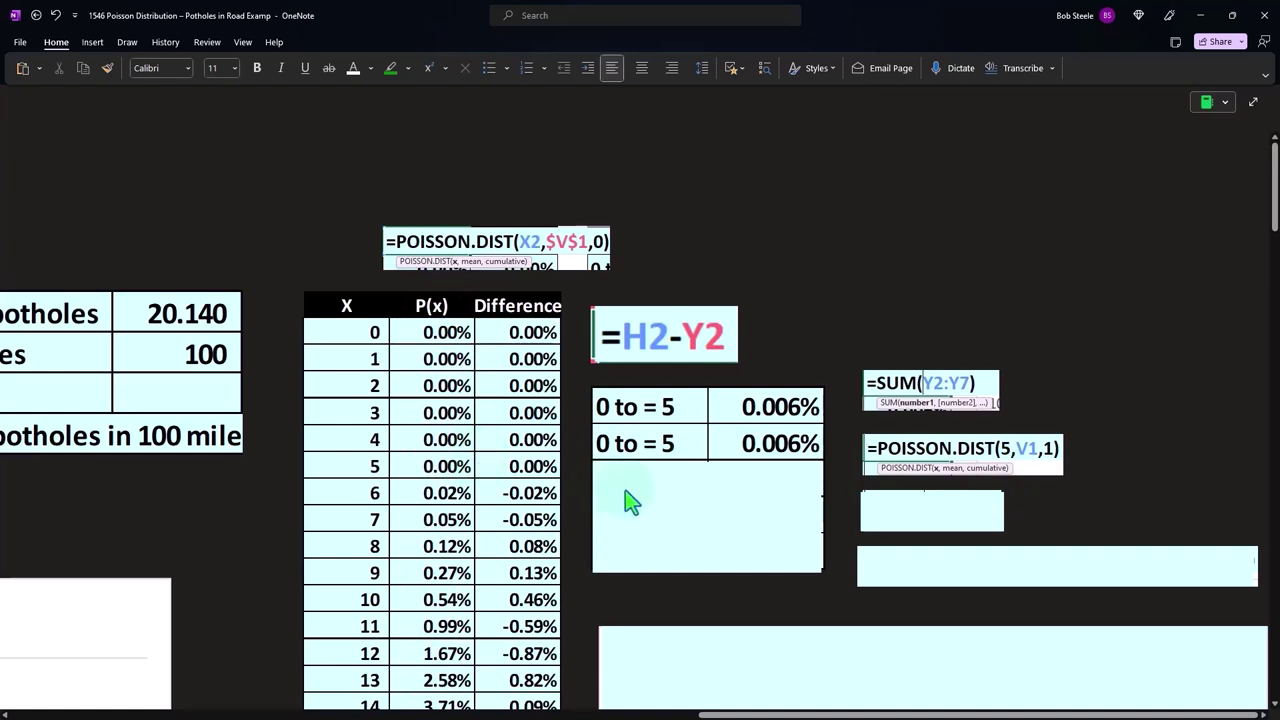
- Reveal the 7 to 14 row of 9.932% with its =SUM(Y9:Y16) formula, and place Calculator beside the table
click(686, 484)
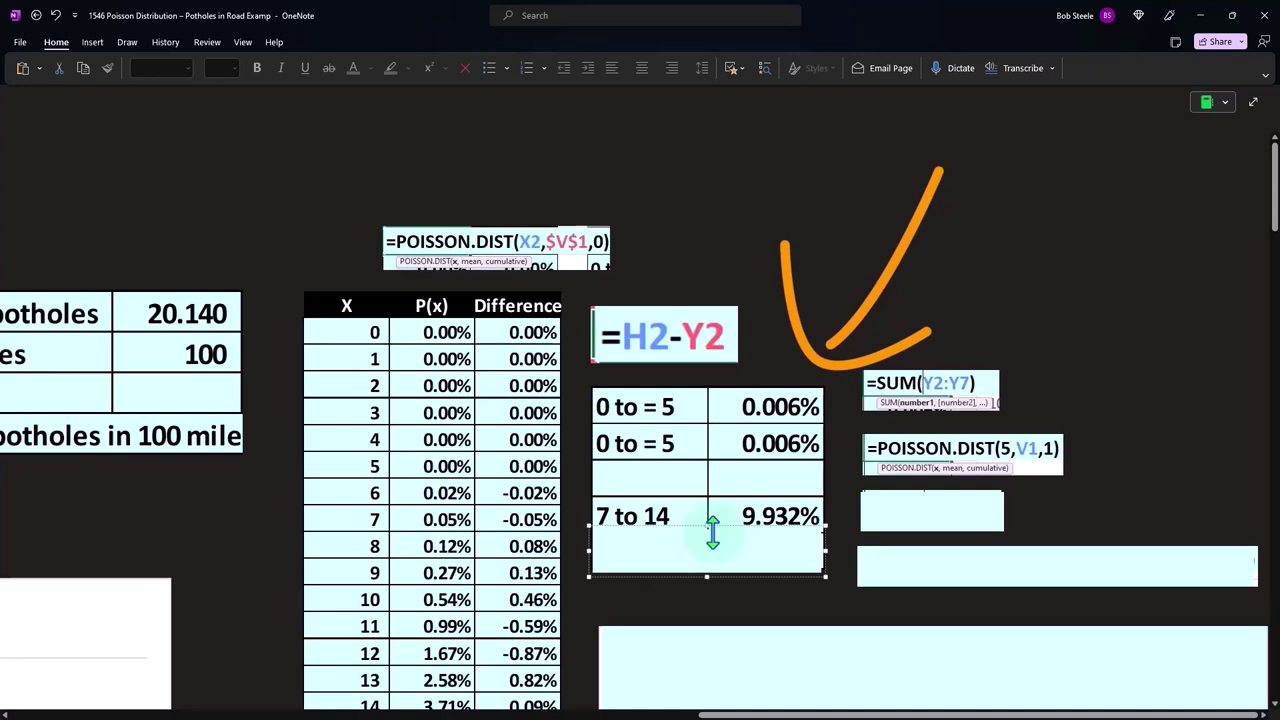
click(906, 522)
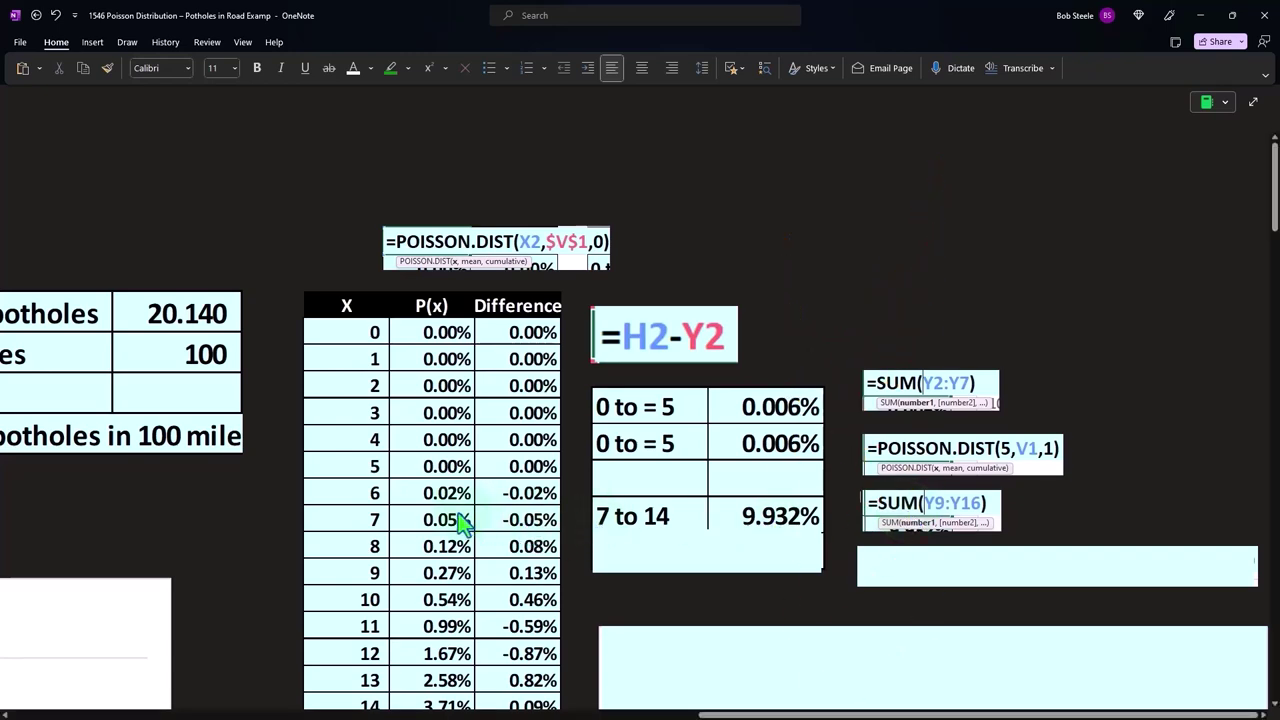
scroll(462, 521, down, 2)
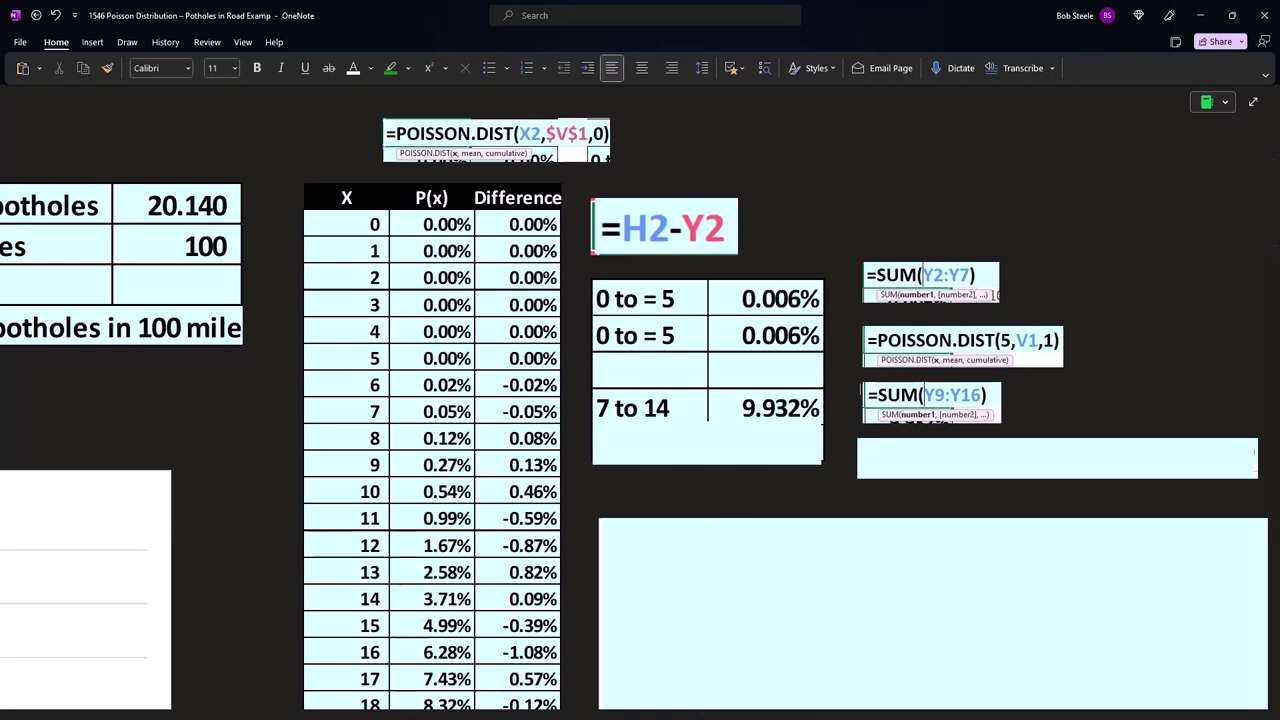
mouse_move(1150, 437)
mouse_down()
mouse_move(651, 428)
mouse_move(660, 457)
mouse_up()
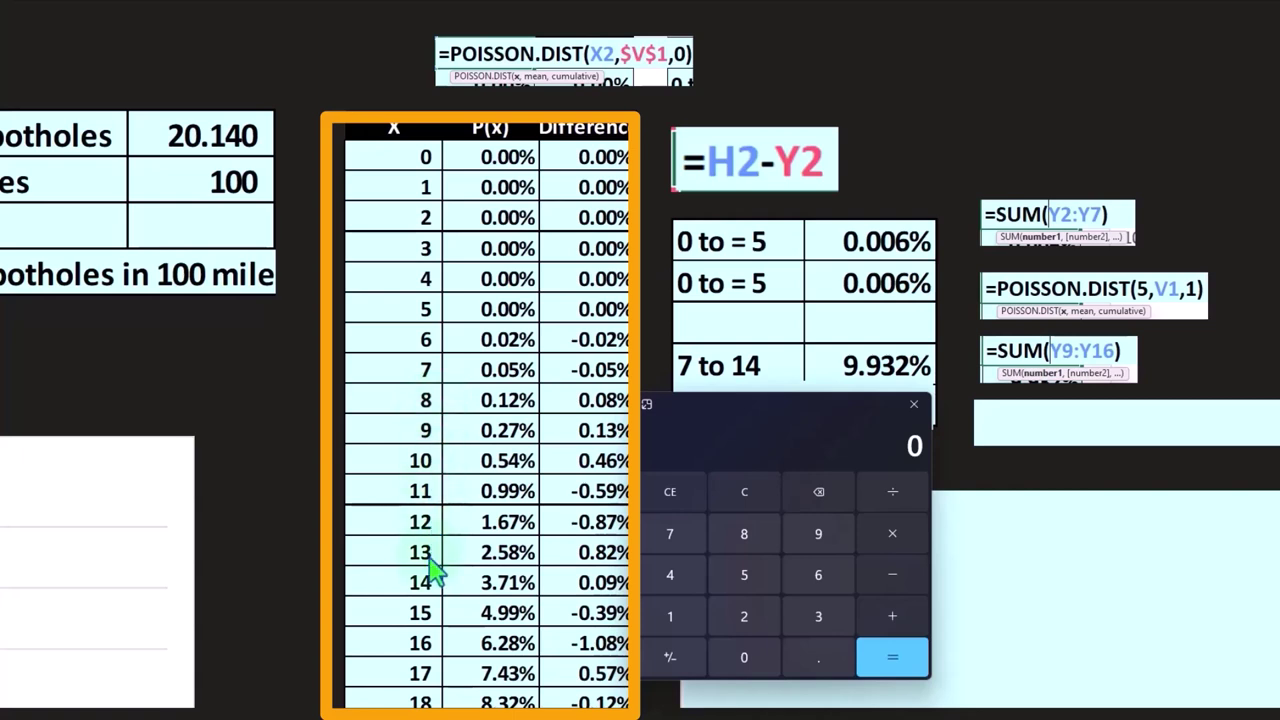
- Close the Calculator and duplicate the 7 to 14 row of 9.932% below itself
drag(743, 434, 954, 455)
click(1128, 427)
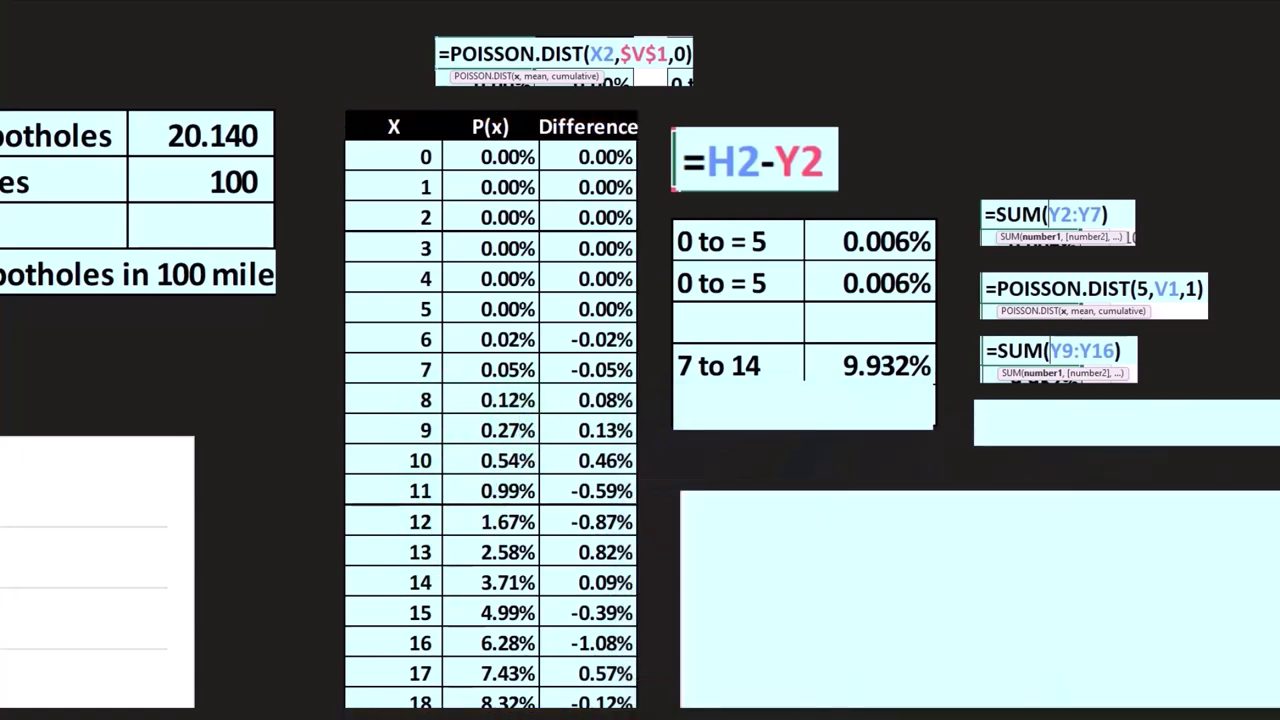
drag(931, 382, 846, 406)
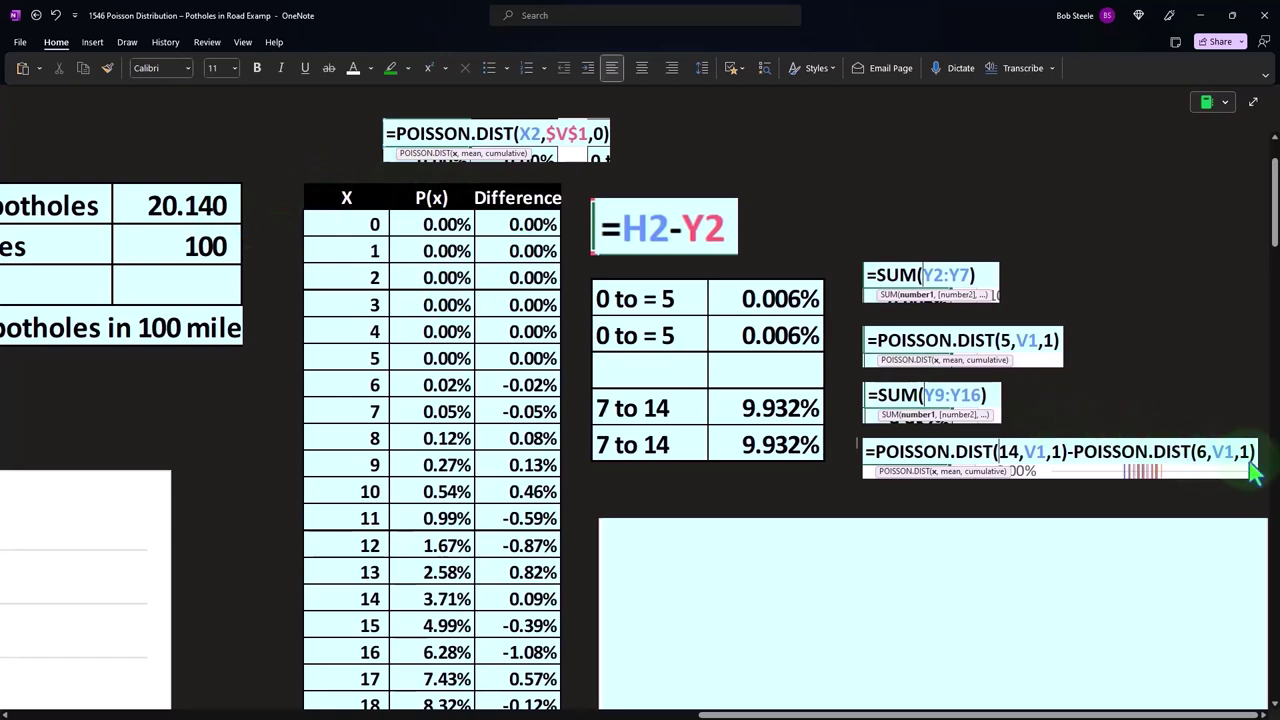
scroll(1100, 486, down, 3)
- Scroll down past the range formulas to the charts comparing P(x) with % of Total
click(1000, 486)
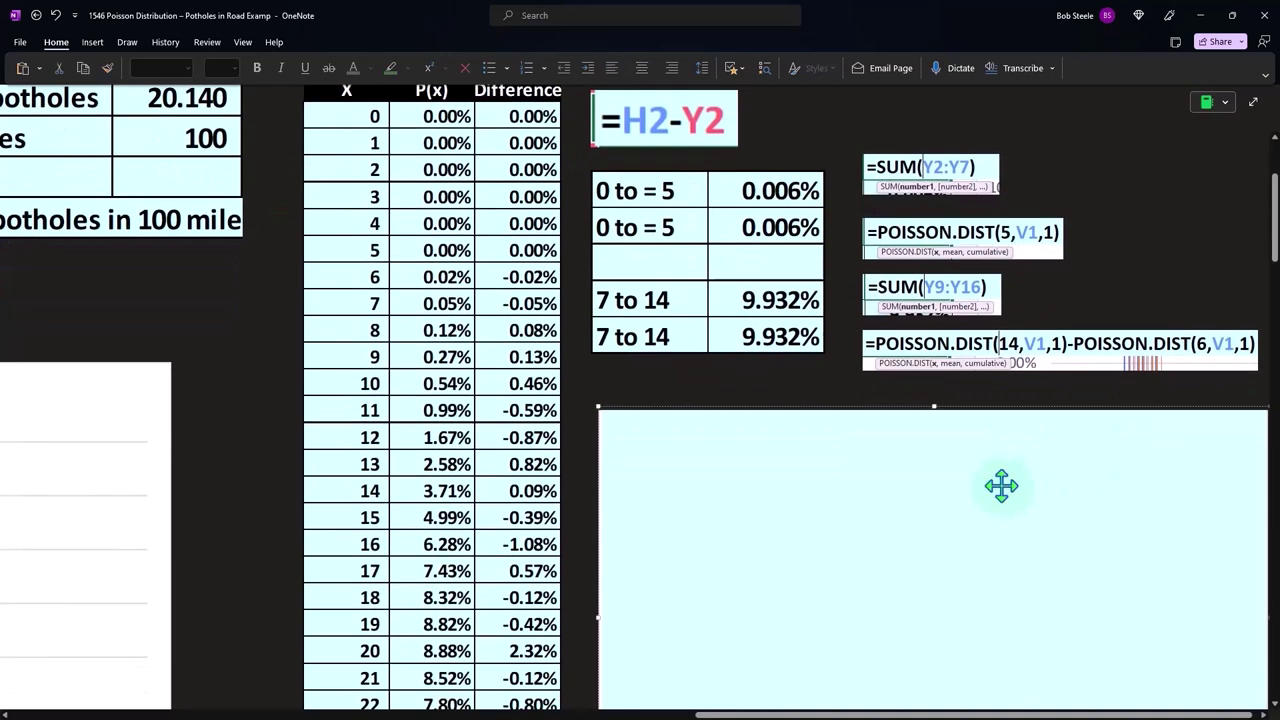
scroll(990, 470, down, 1)
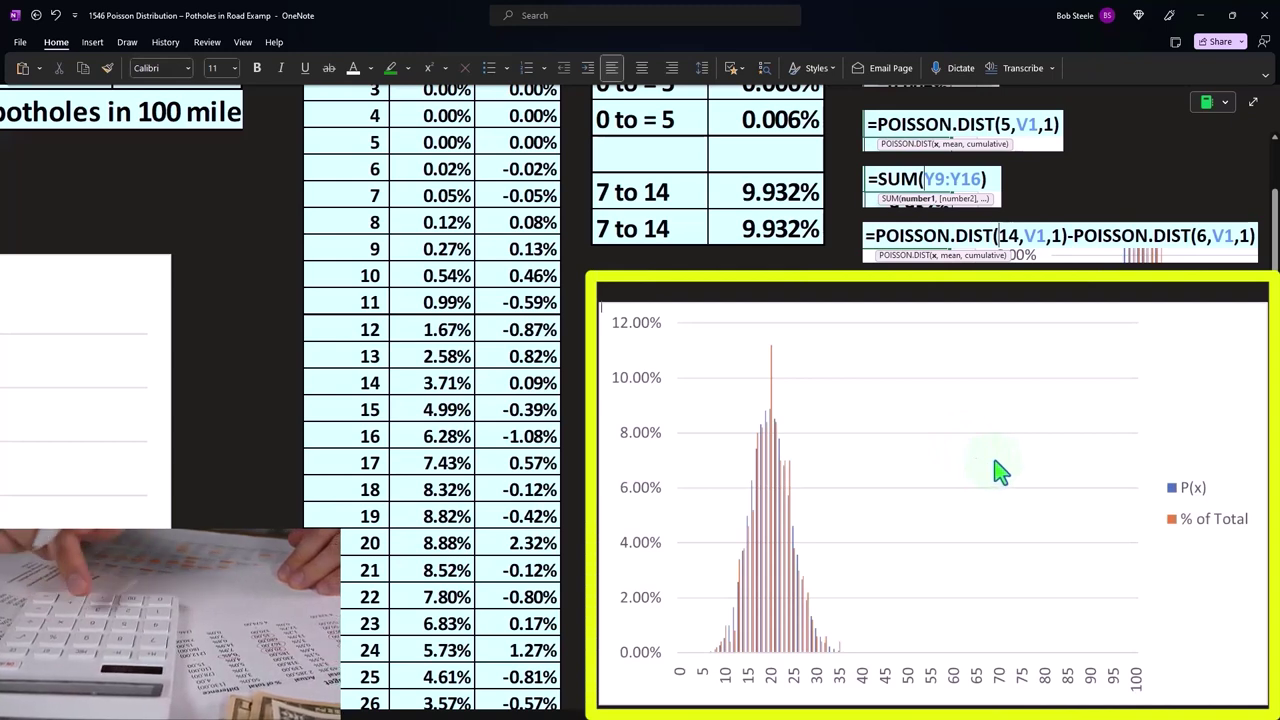
scroll(1000, 470, up, 2)
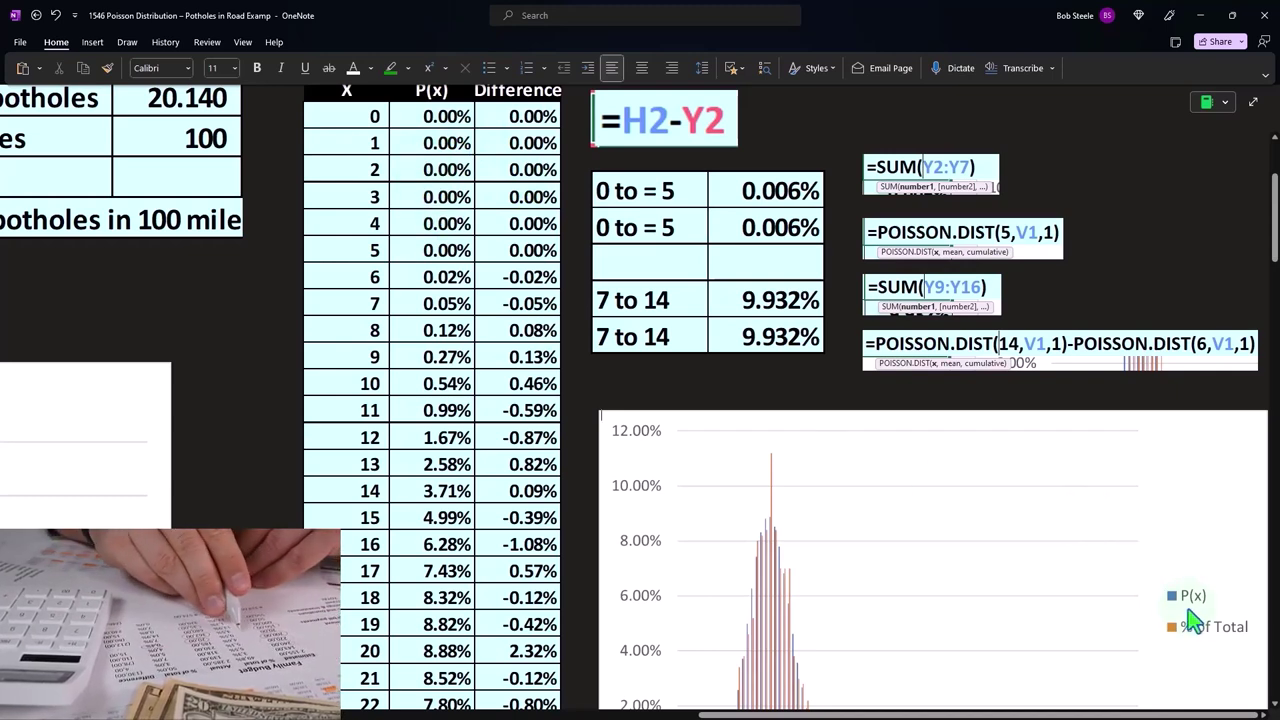
scroll(1193, 620, down, 2)
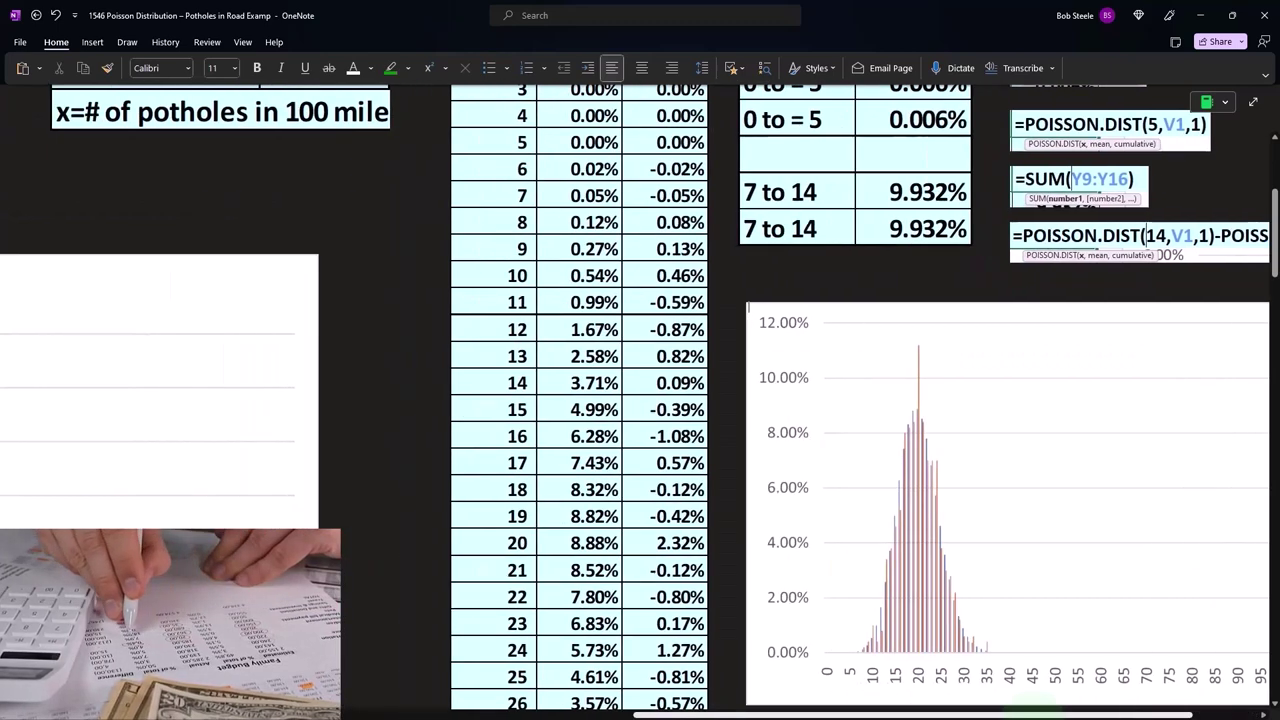
- Pan through the bar and line charts, then return left to the page title and Bens/Frequency table
drag(1115, 716, 650, 716)
scroll(562, 570, up, 2)
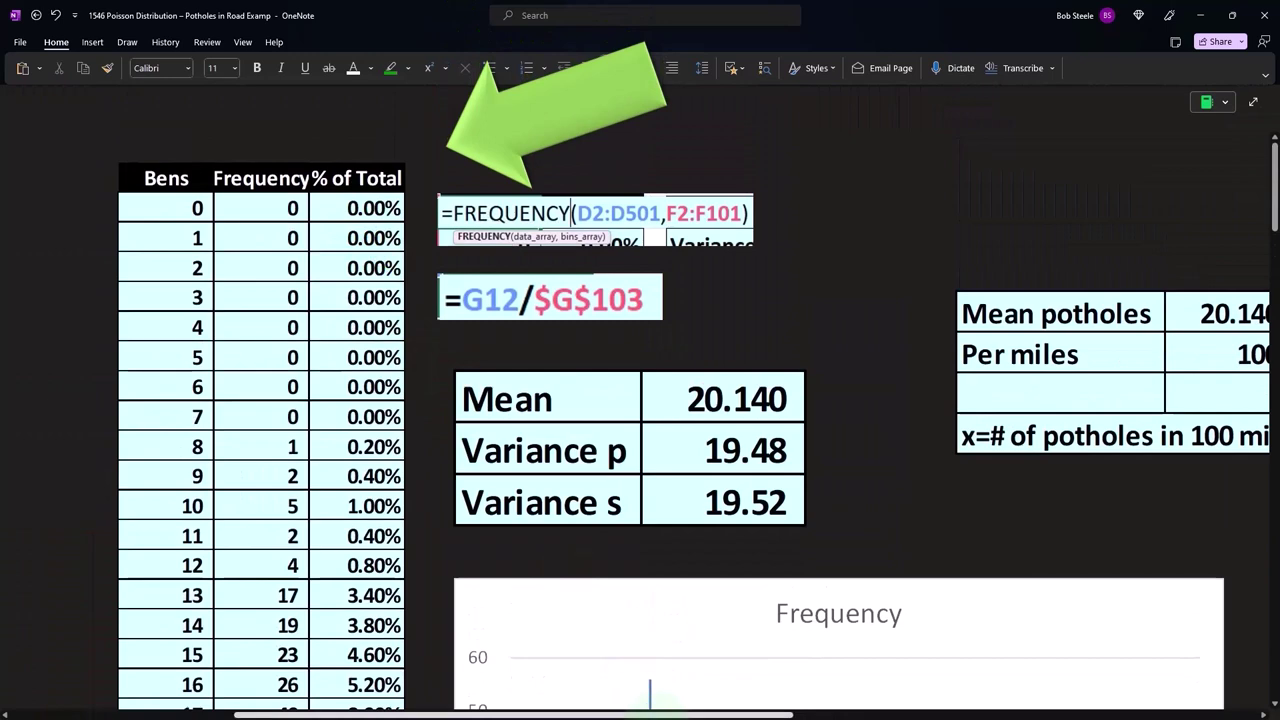
scroll(1010, 525, right, 3)
scroll(1010, 525, right, 5)
scroll(1010, 525, down, 1)
scroll(1010, 525, down, 3)
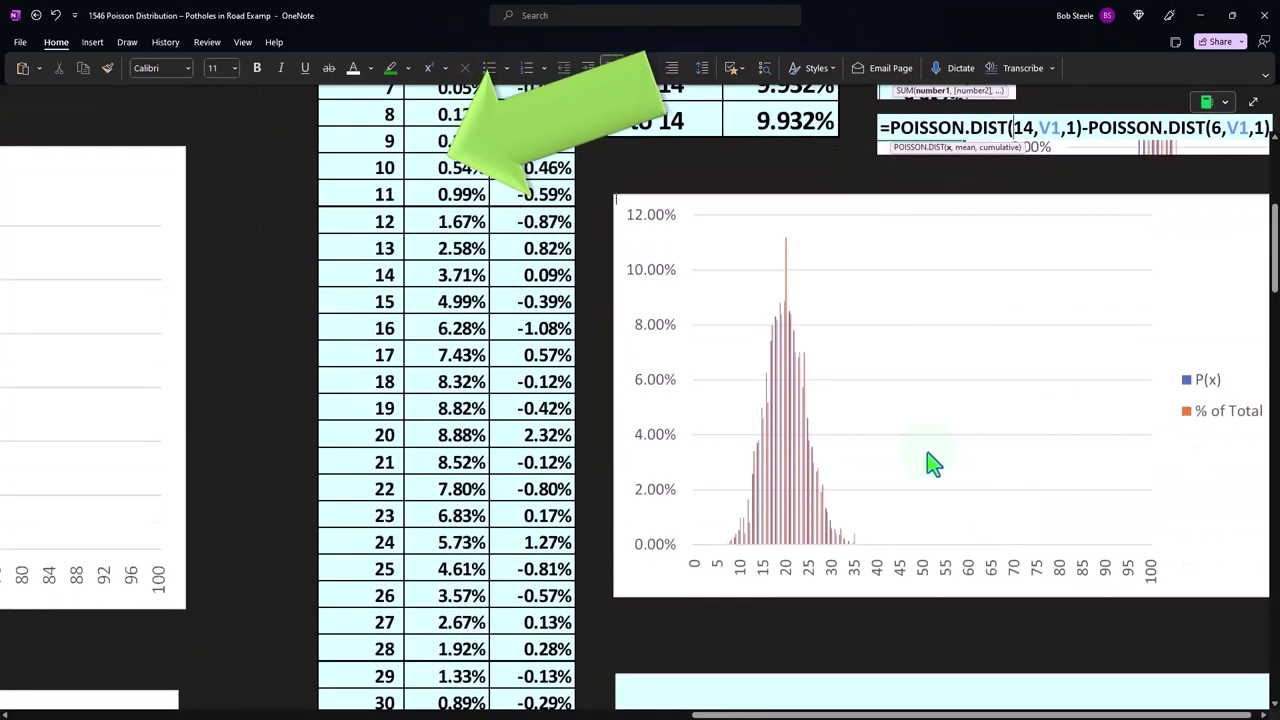
scroll(1000, 514, down, 2)
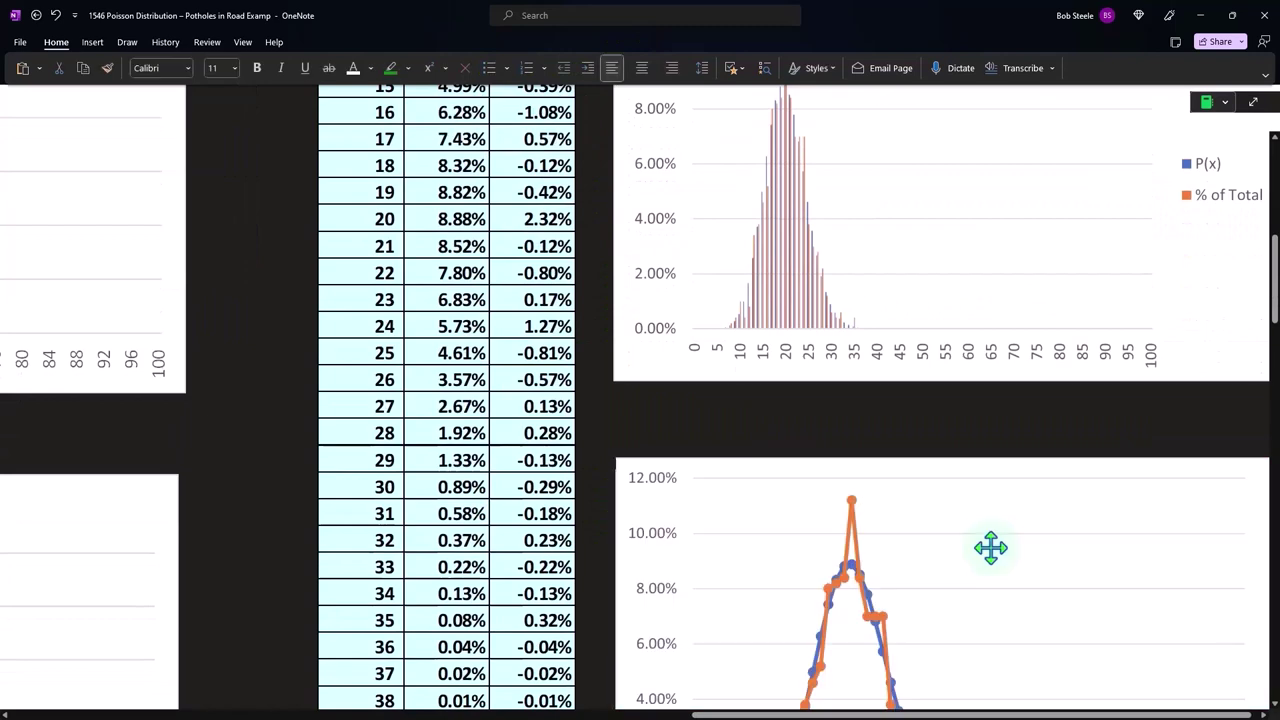
scroll(990, 547, down, 2)
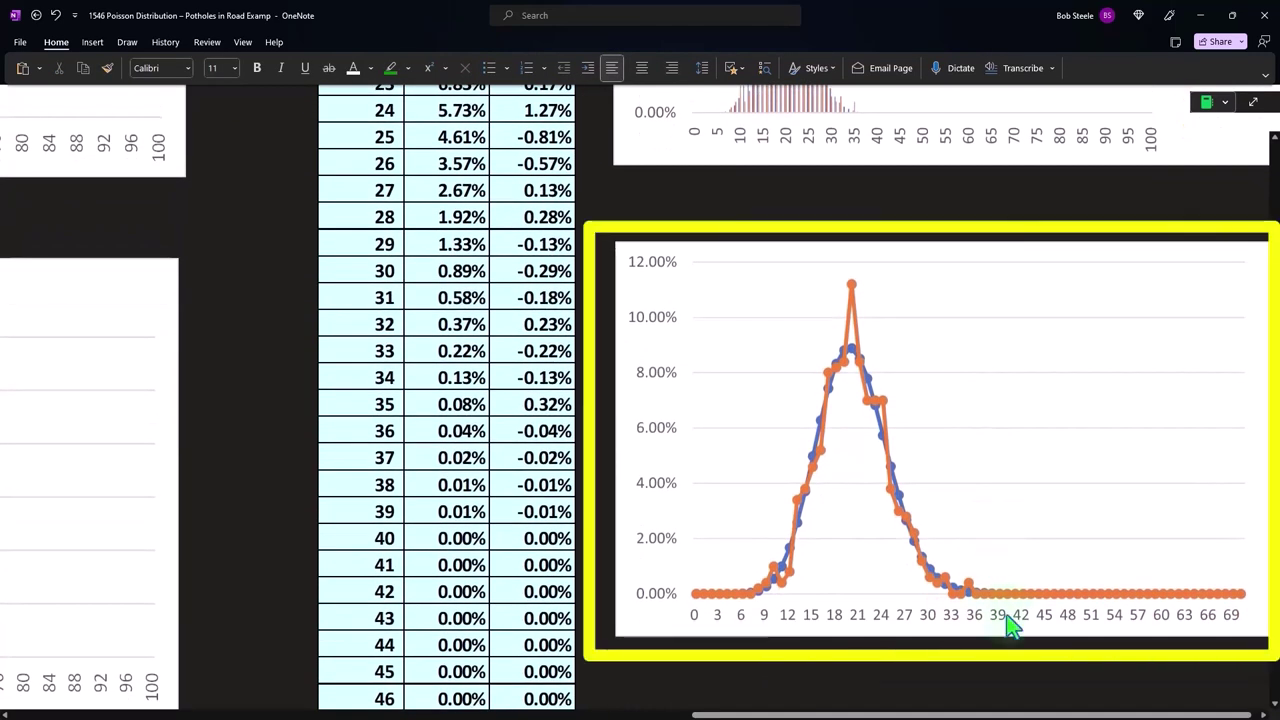
drag(1000, 714, 1012, 714)
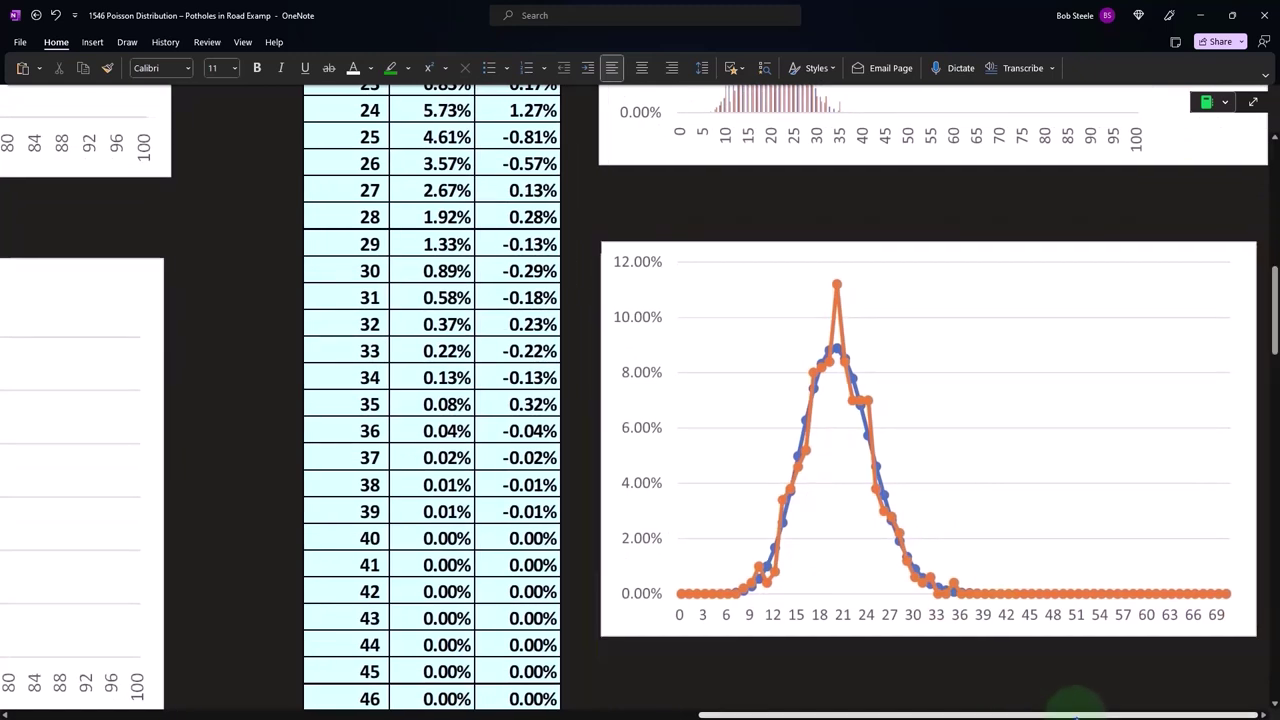
drag(1075, 715, 351, 714)
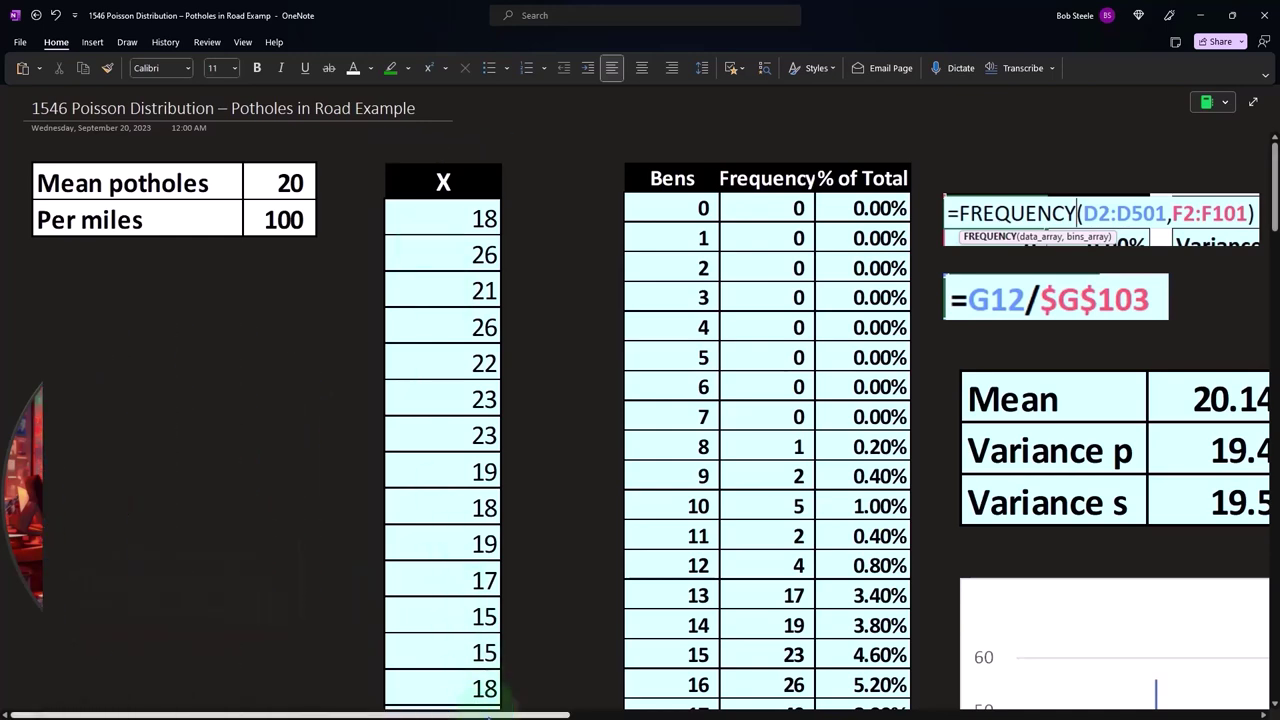
- Pan right past the Frequency chart and scroll up to the Poisson table
drag(488, 715, 718, 715)
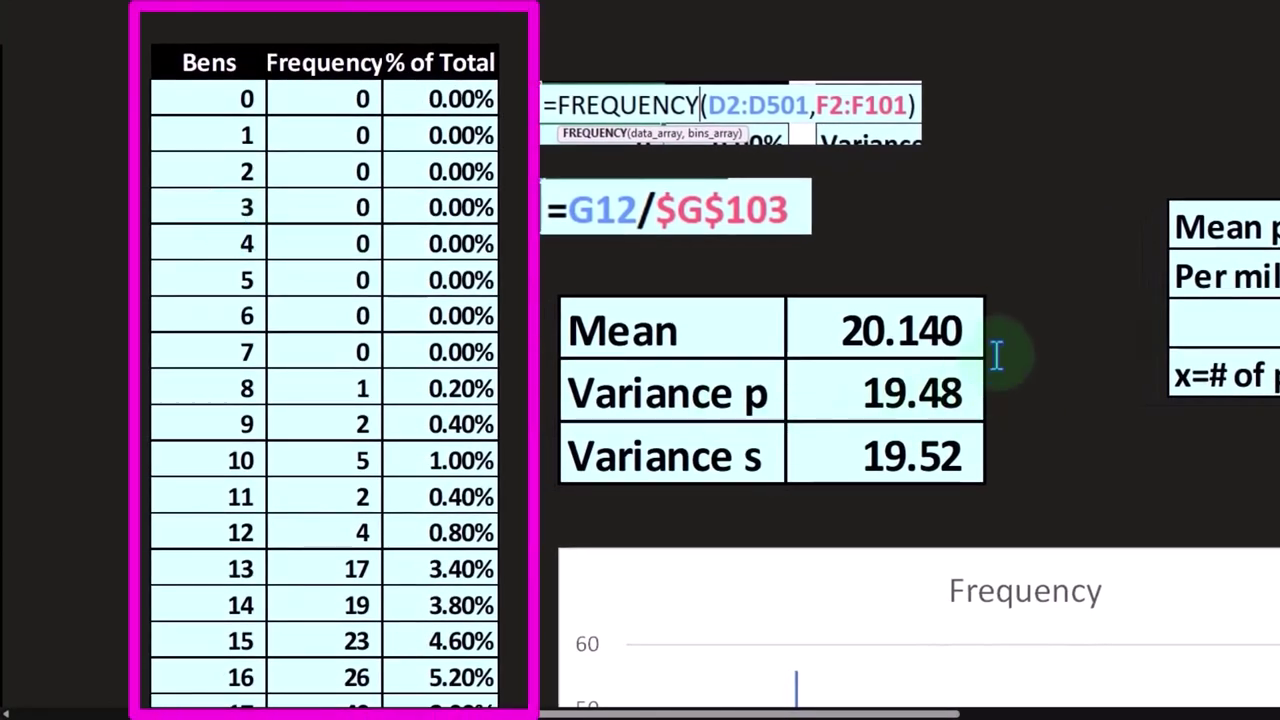
scroll(998, 405, down, 4)
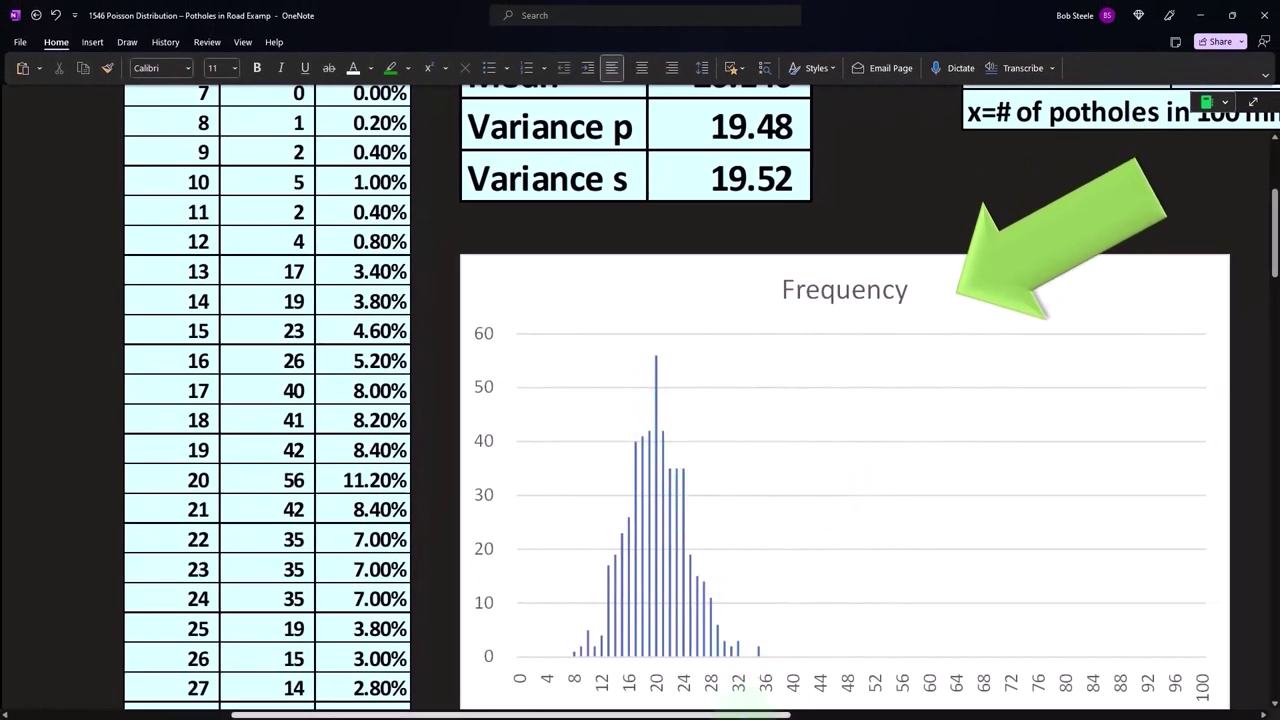
drag(748, 712, 983, 712)
scroll(846, 551, up, 3)
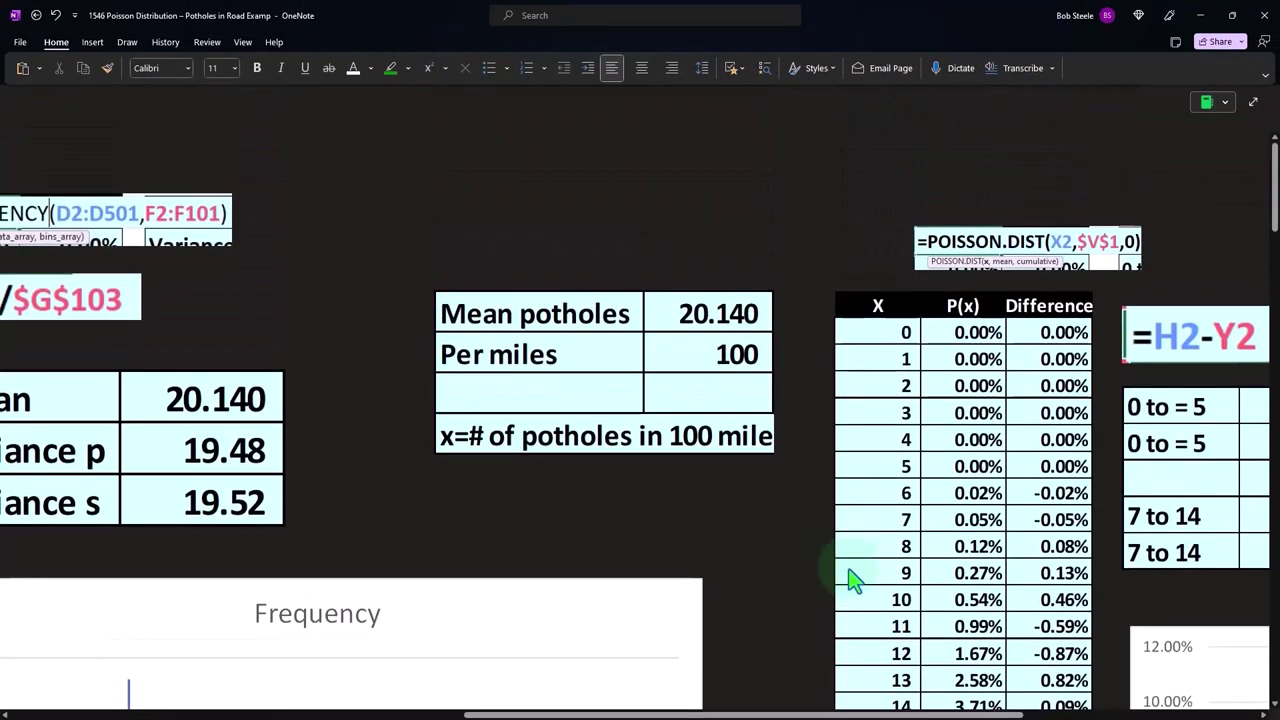
drag(800, 716, 1037, 714)
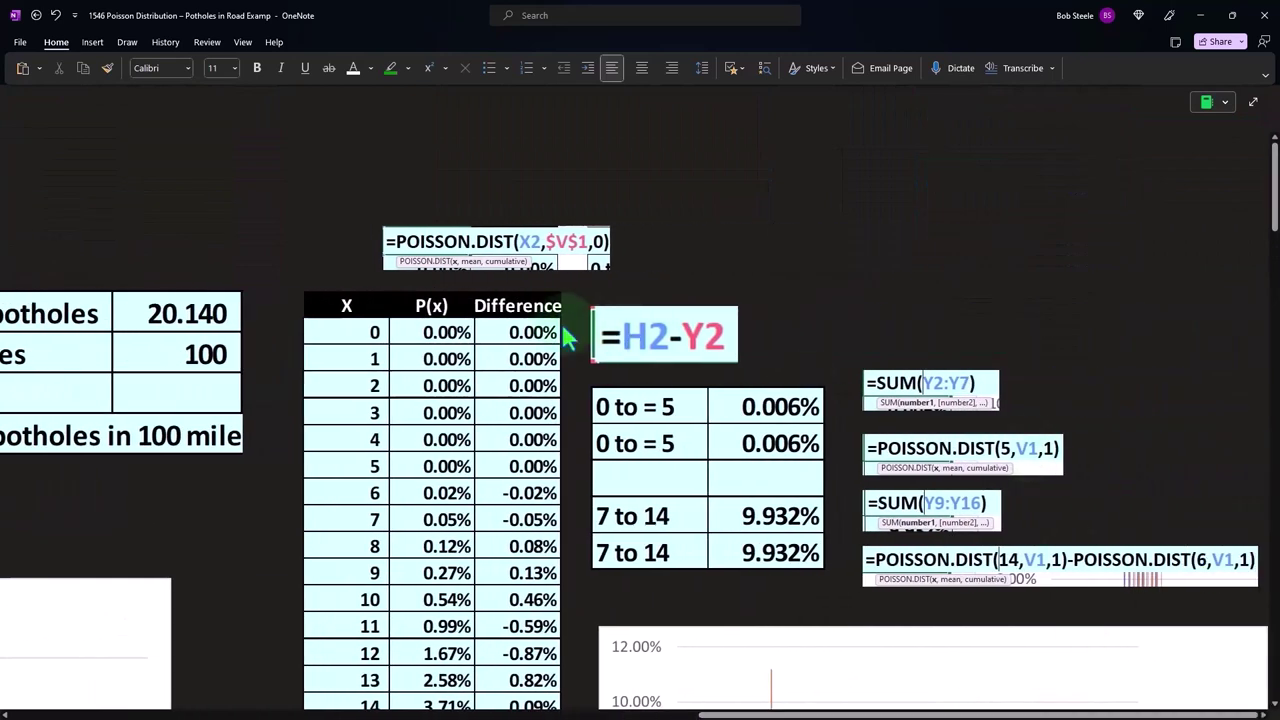
drag(106, 178, 362, 270)
mouse_move(296, 186)
mouse_down()
mouse_move(338, 216)
mouse_move(262, 315)
mouse_up()
- Scroll down to the line chart where % of Total spikes past 11% near X=20, tracking P(x)
scroll(563, 330, down, 1)
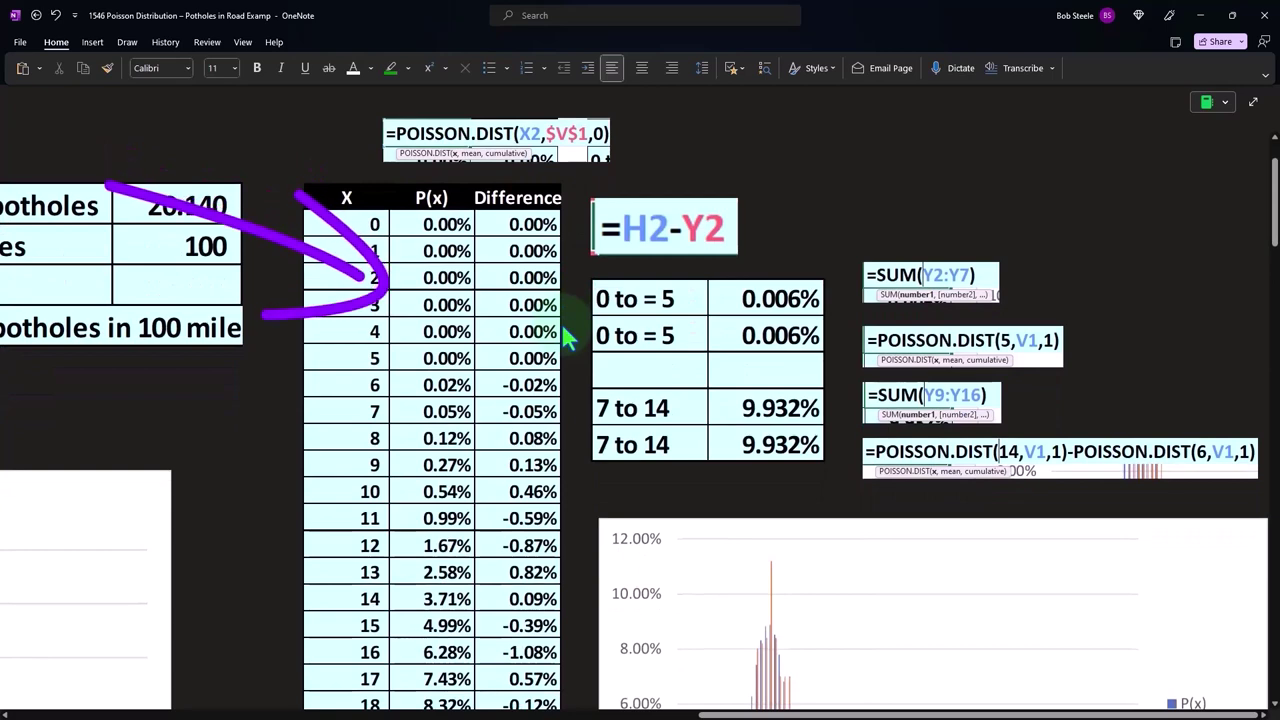
scroll(563, 338, down, 1)
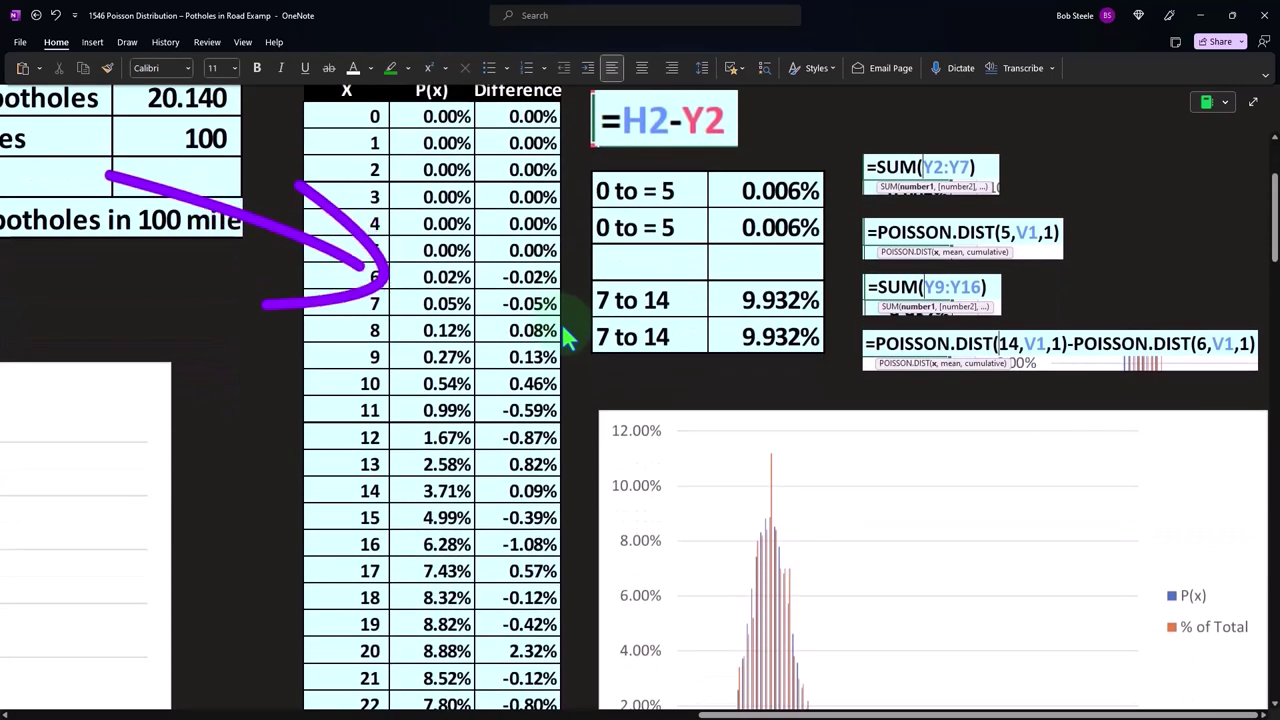
scroll(563, 338, down, 1)
scroll(563, 338, down, 1)
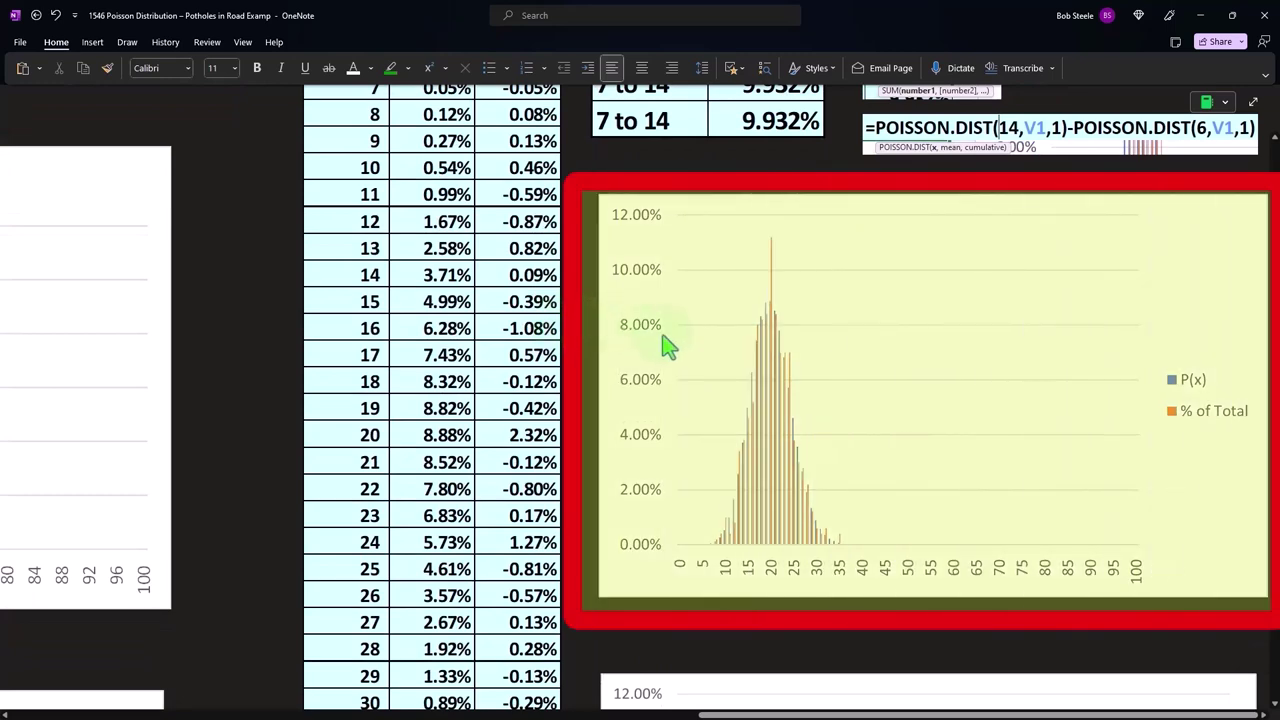
scroll(766, 343, down, 1)
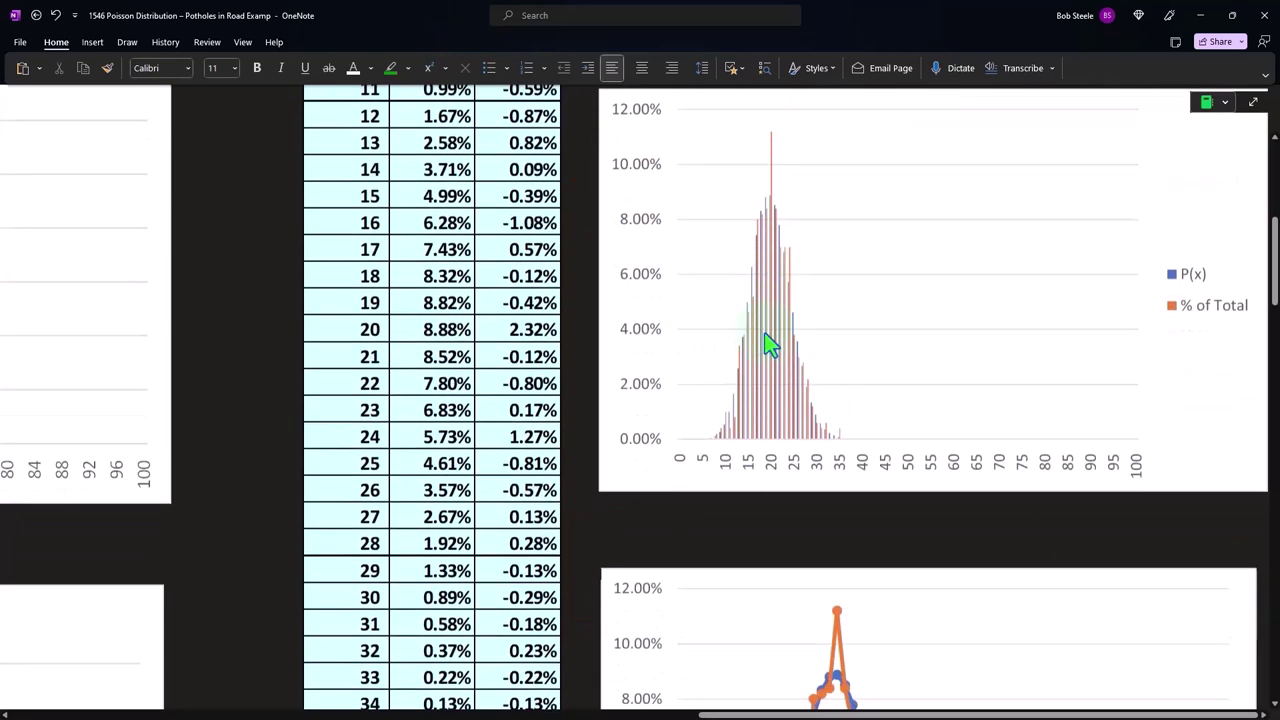
scroll(766, 343, down, 2)
scroll(766, 338, down, 1)
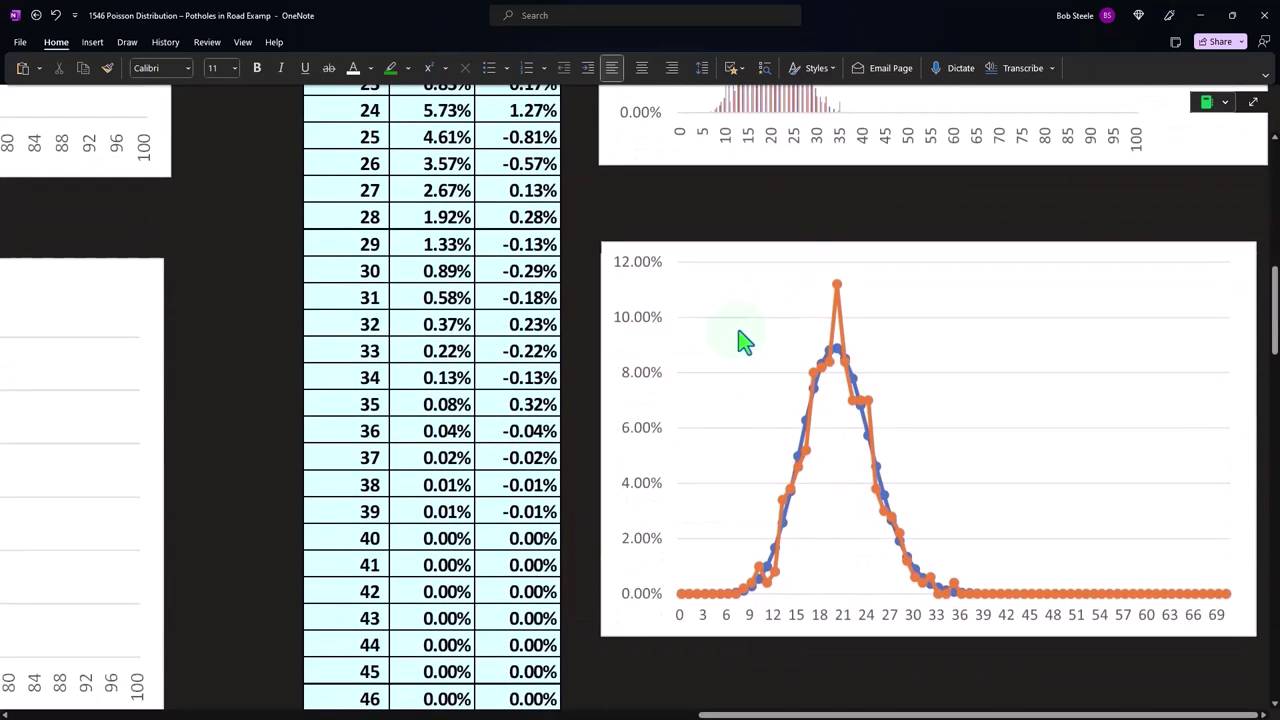